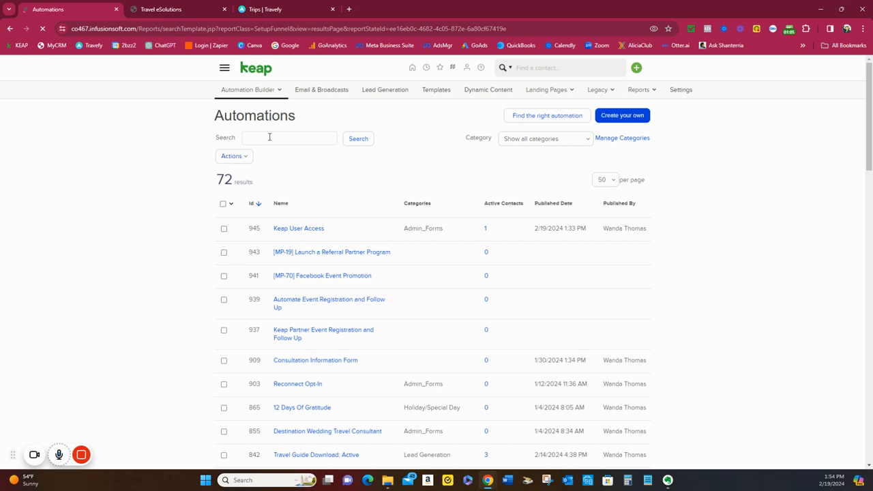
# Search the automations for "Travel Guide" and open the Travel Guide Download: Active automation
pyautogui.click(269, 138)
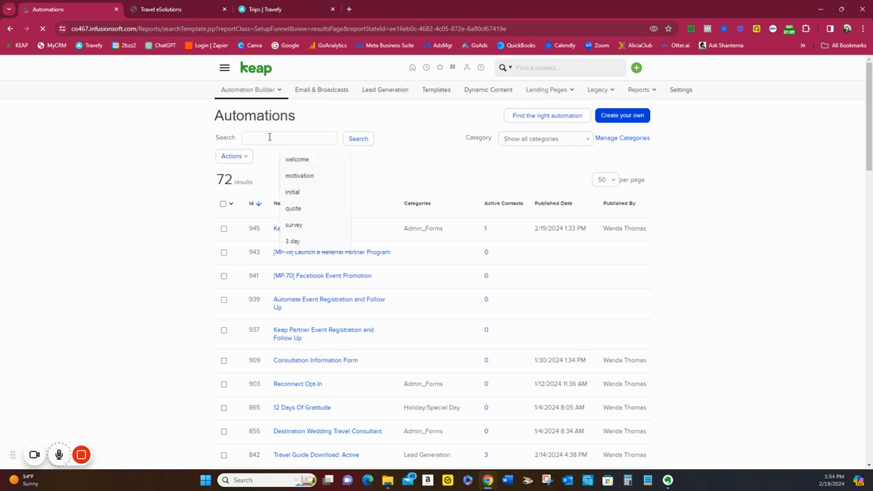
pyautogui.write('T')
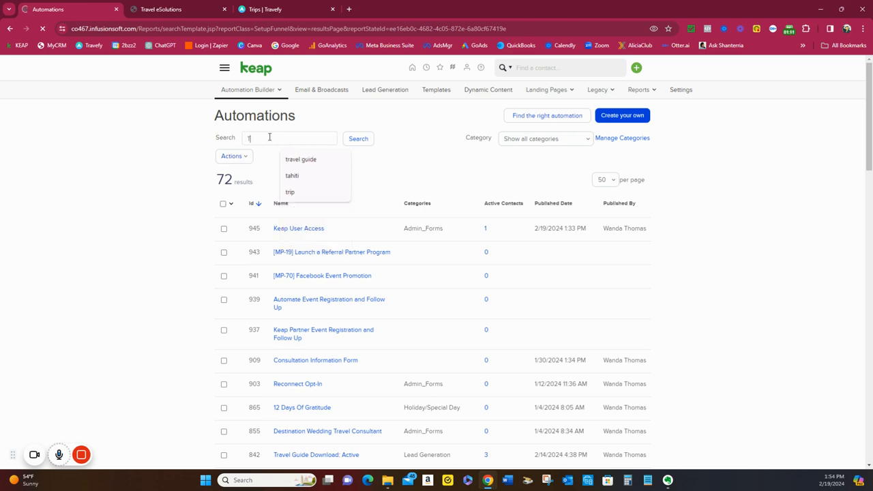
pyautogui.write('ravel Guide')
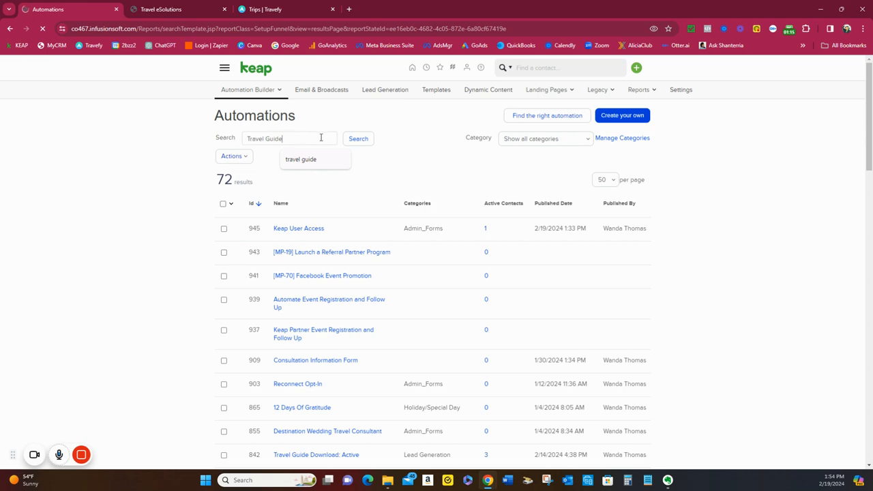
pyautogui.click(361, 144)
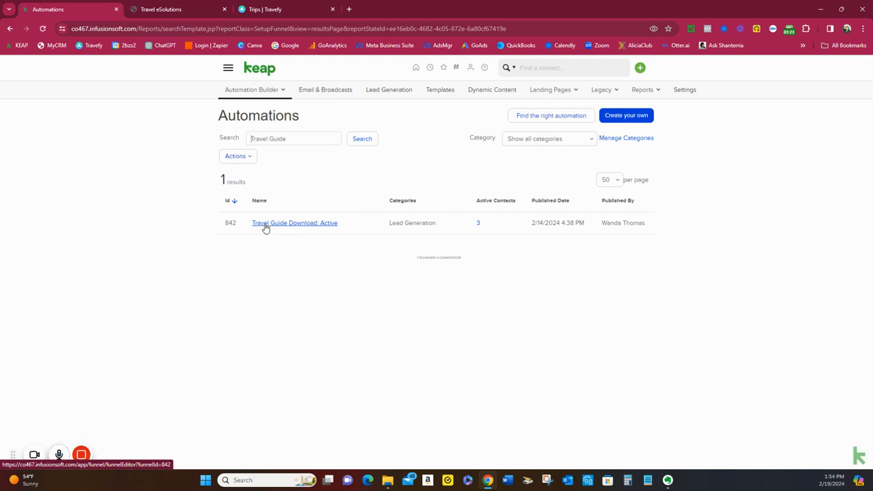
pyautogui.click(265, 228)
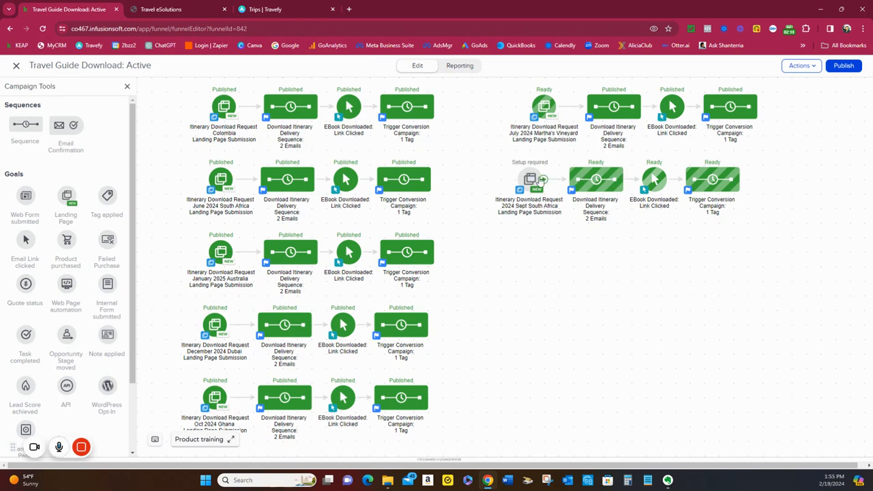
# Open the landing page of the July 2024 Martha's Vineyard itinerary request goal for editing and look through its content
pyautogui.doubleClick(545, 108)
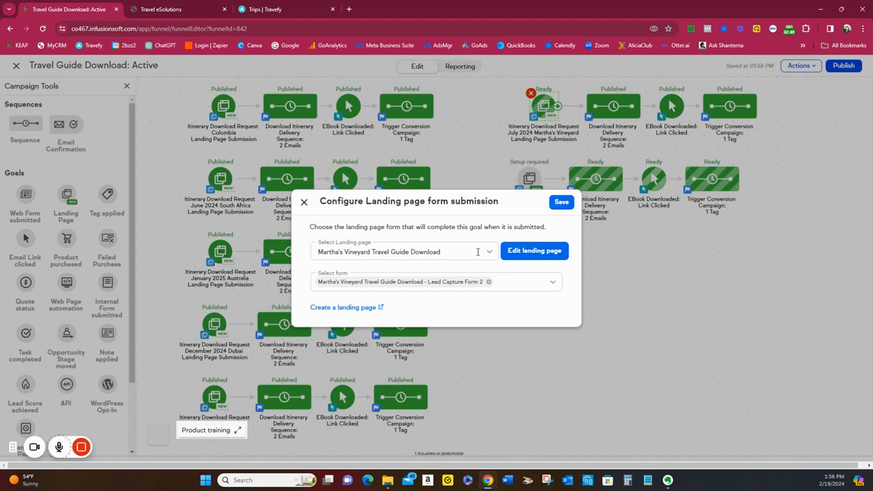
pyautogui.click(539, 251)
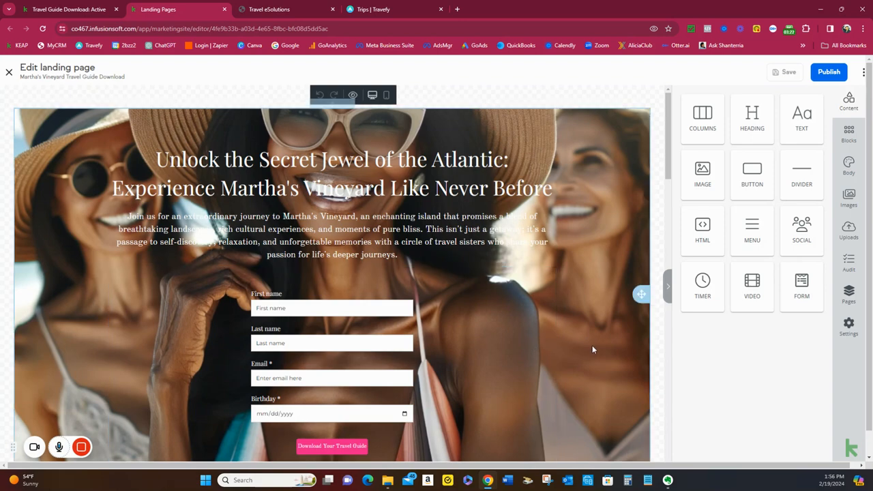
pyautogui.scroll(-10, 535, 273)
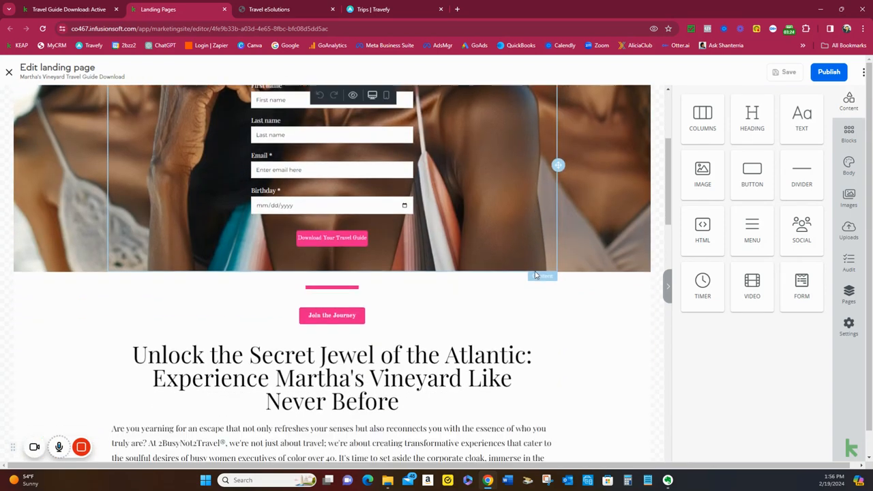
pyautogui.scroll(-15, 535, 275)
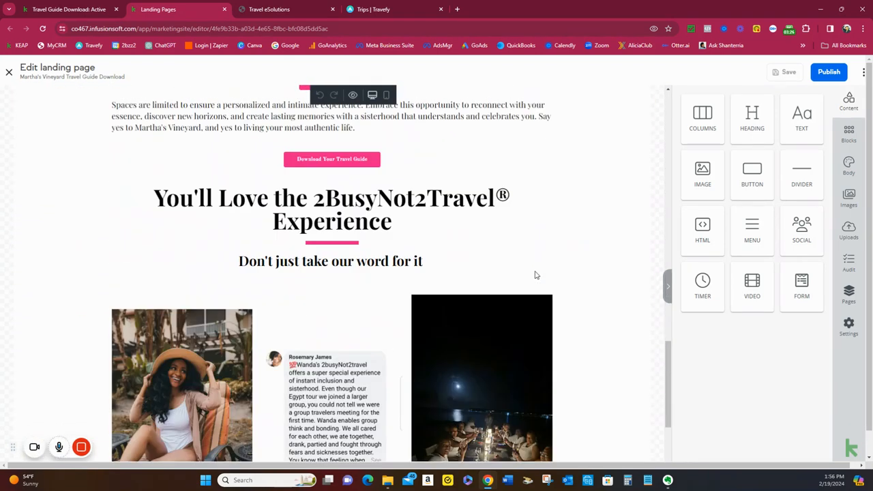
pyautogui.scroll(20, 534, 275)
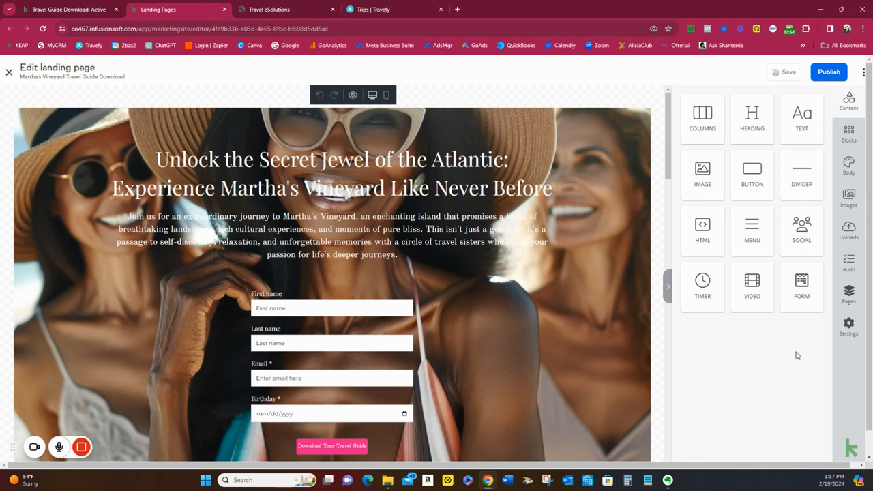
# Switch to the Thank You page and review its content down to the Questions section
pyautogui.click(848, 301)
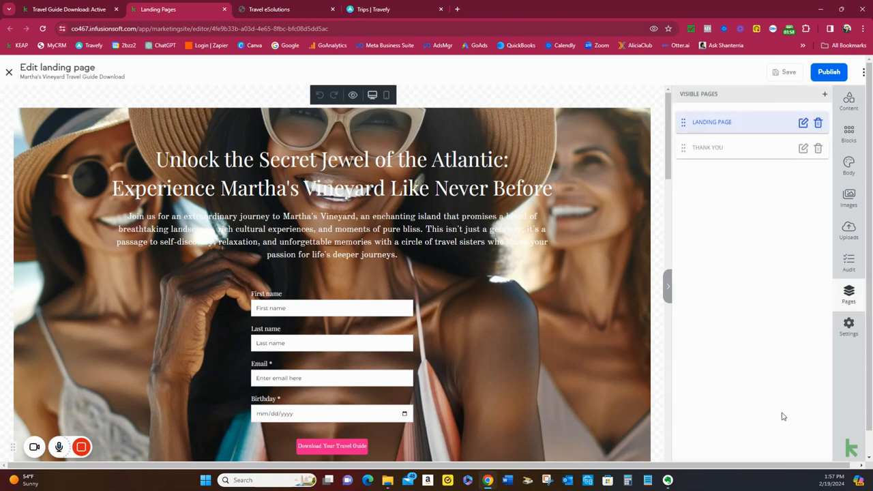
pyautogui.click(728, 155)
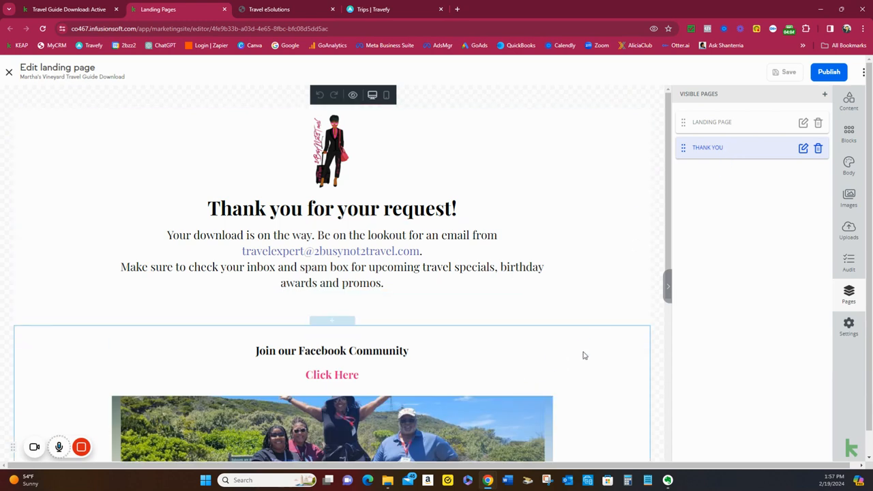
pyautogui.scroll(-1, 583, 356)
pyautogui.scroll(1, 583, 355)
pyautogui.scroll(-3, 483, 299)
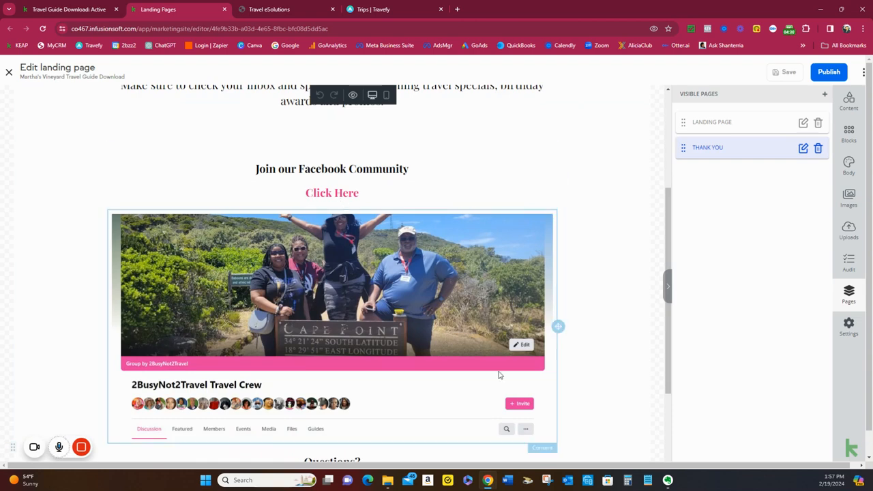
pyautogui.scroll(-2, 507, 375)
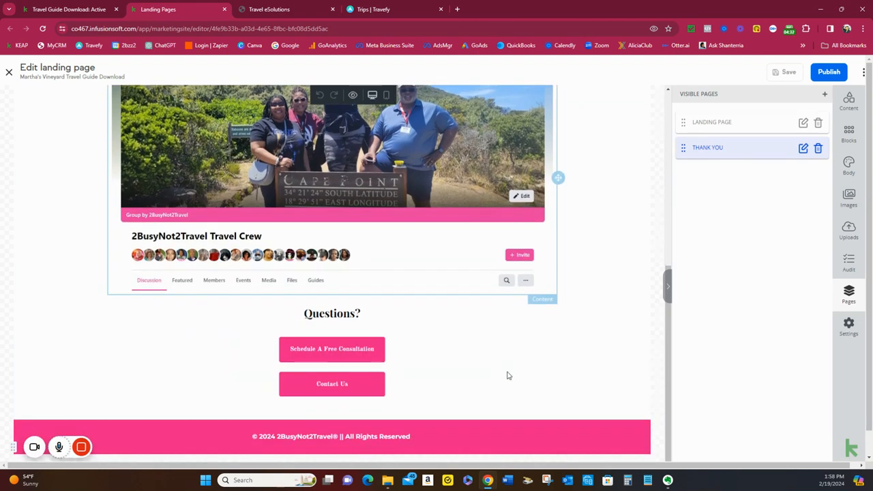
# Set the Schedule A Free Consultation button's link target to New Tab
pyautogui.click(401, 358)
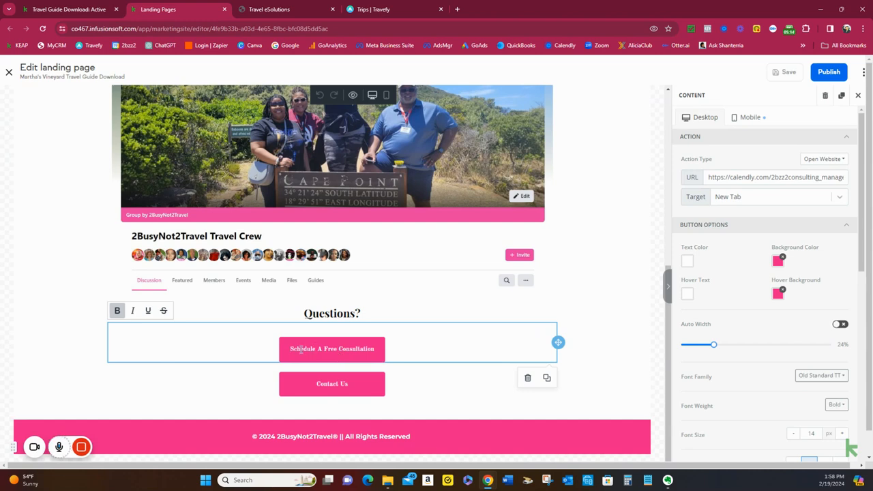
pyautogui.click(749, 202)
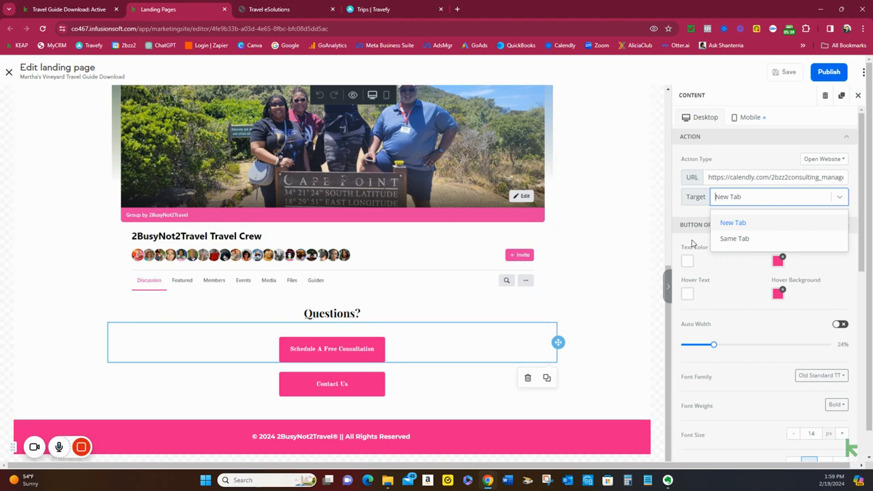
pyautogui.click(744, 223)
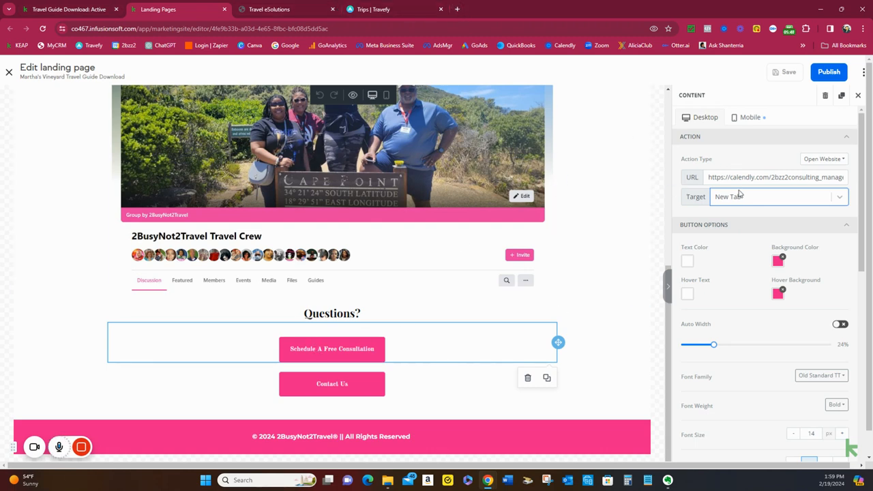
# Replace the address in the Contact Us button's mailto link with the business's travel expert e-mail
pyautogui.click(420, 377)
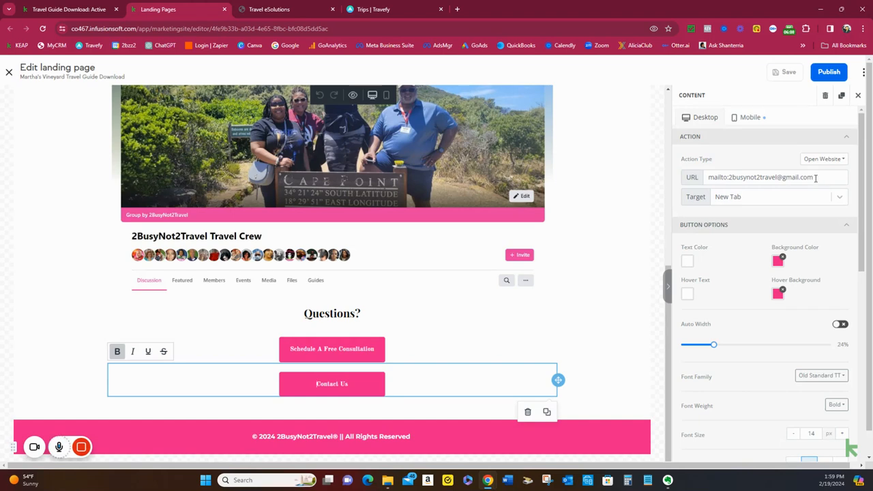
pyautogui.moveTo(817, 177); pyautogui.dragTo(730, 182)
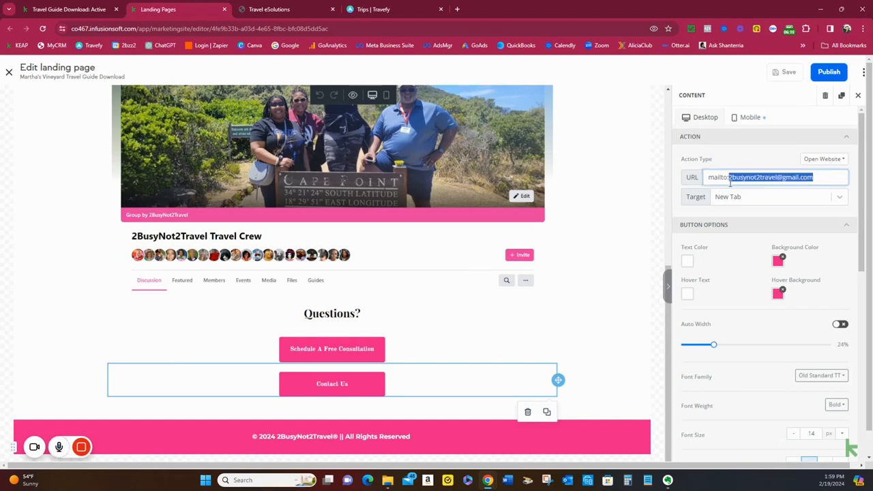
pyautogui.press('BackSpace')
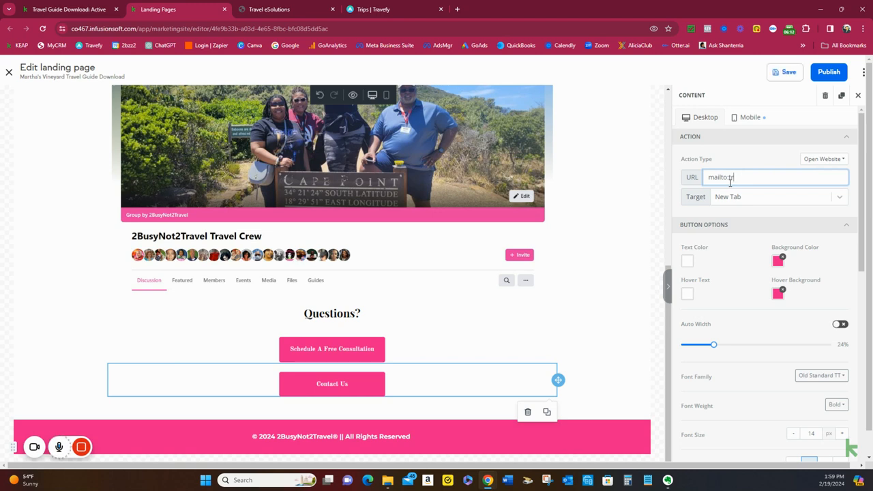
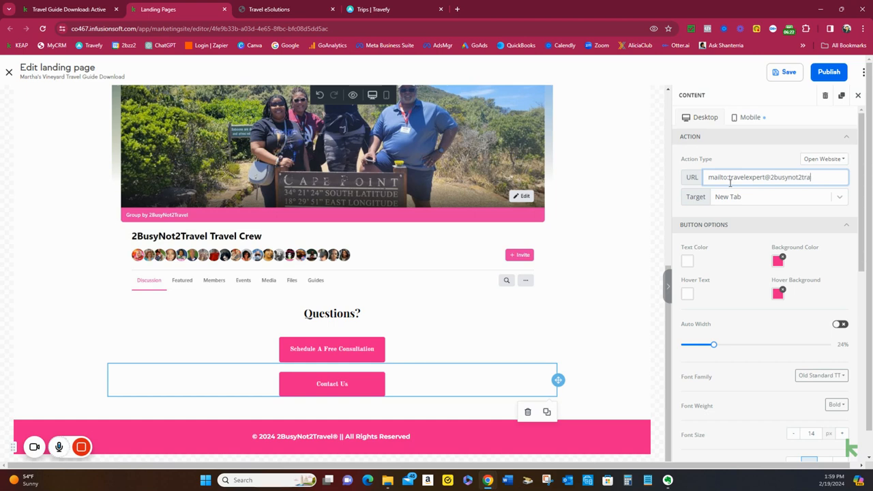
# Switch from the Thank You page back to editing the main Landing Page
pyautogui.scroll(5, 396, 383)
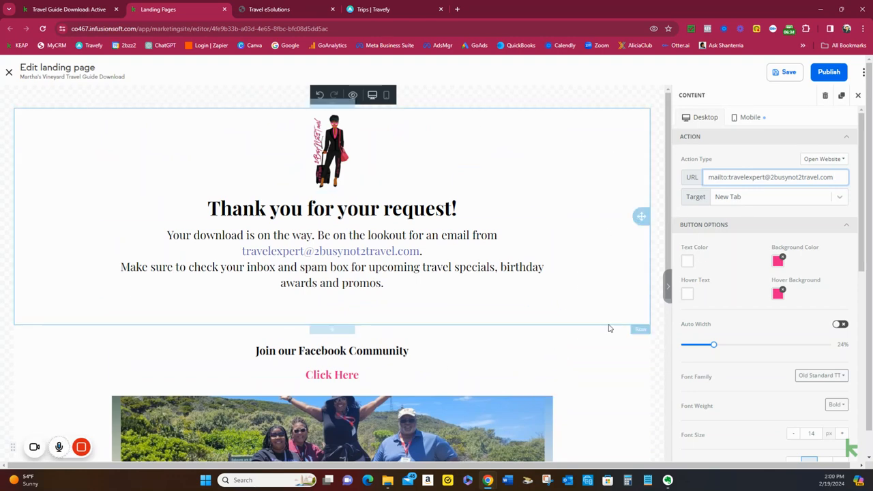
pyautogui.click(668, 290)
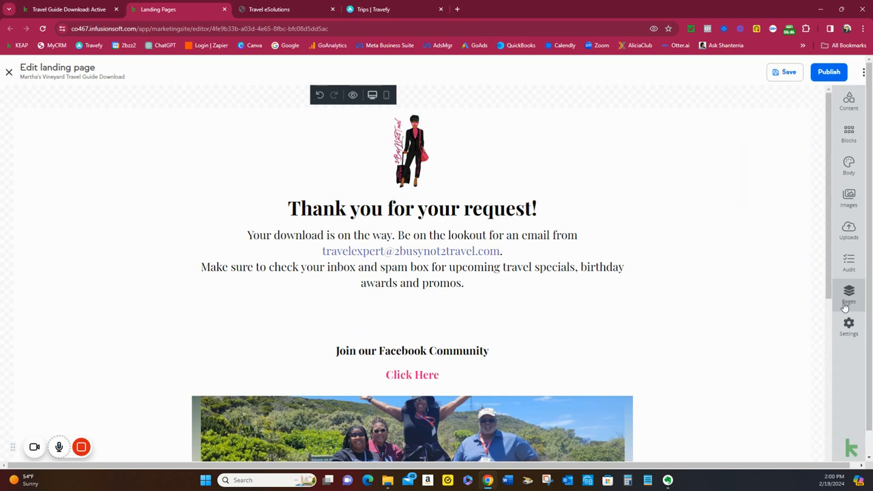
pyautogui.click(848, 300)
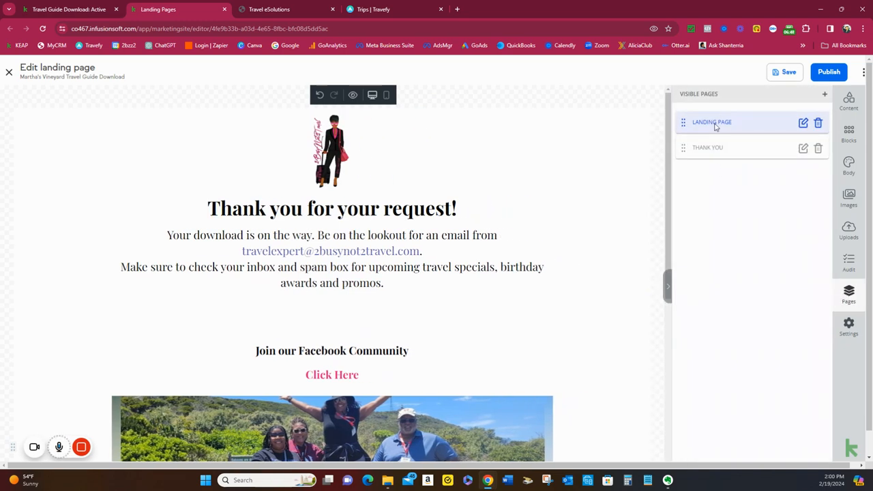
pyautogui.click(802, 128)
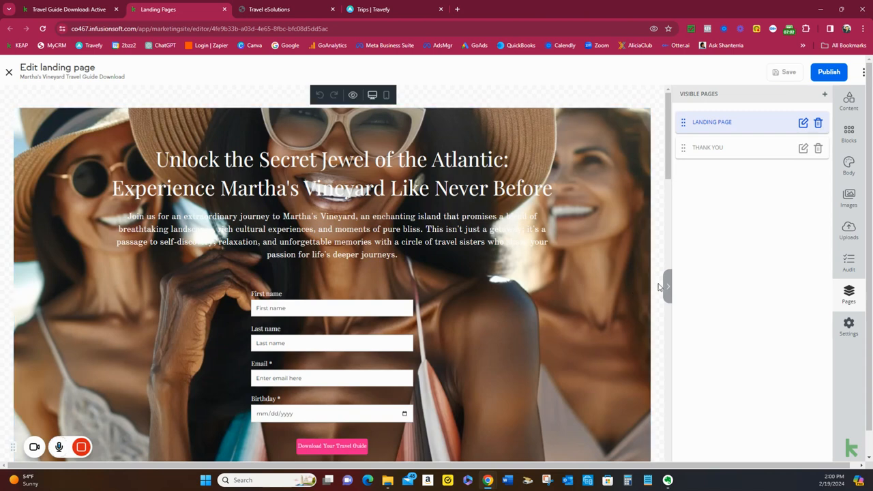
# Set the Lead Capture Form 2 button to lead to the Thank you sub-page
pyautogui.click(455, 412)
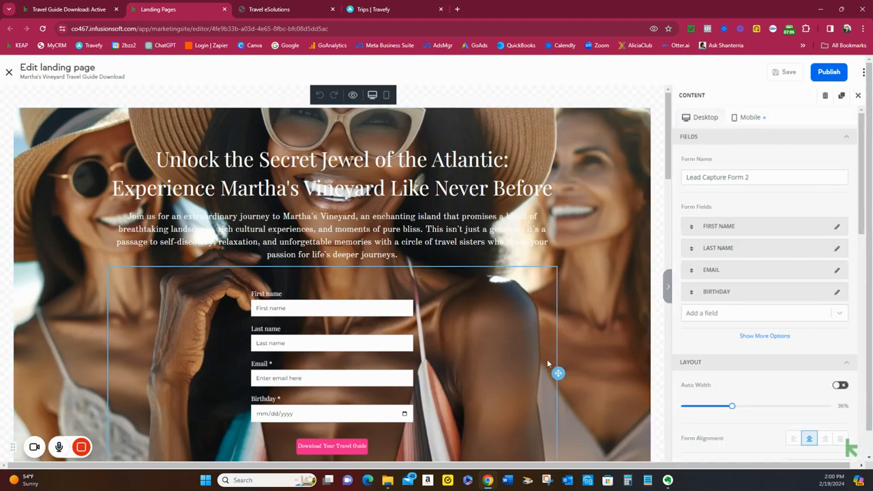
pyautogui.scroll(-2, 546, 355)
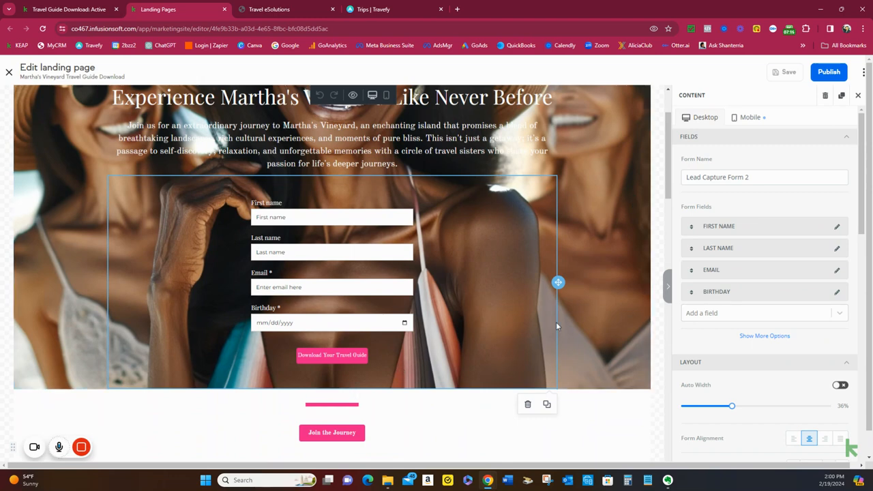
pyautogui.scroll(-3, 782, 296)
pyautogui.scroll(-10, 782, 298)
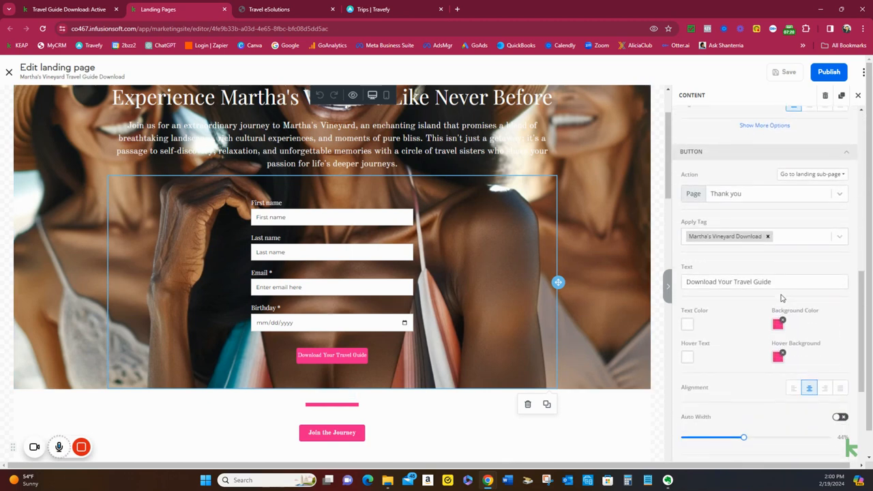
pyautogui.scroll(-1, 782, 298)
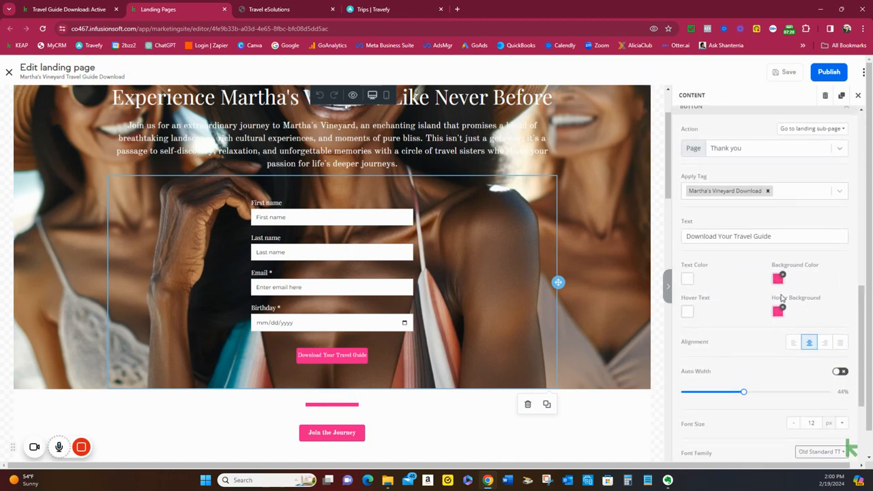
pyautogui.click(750, 149)
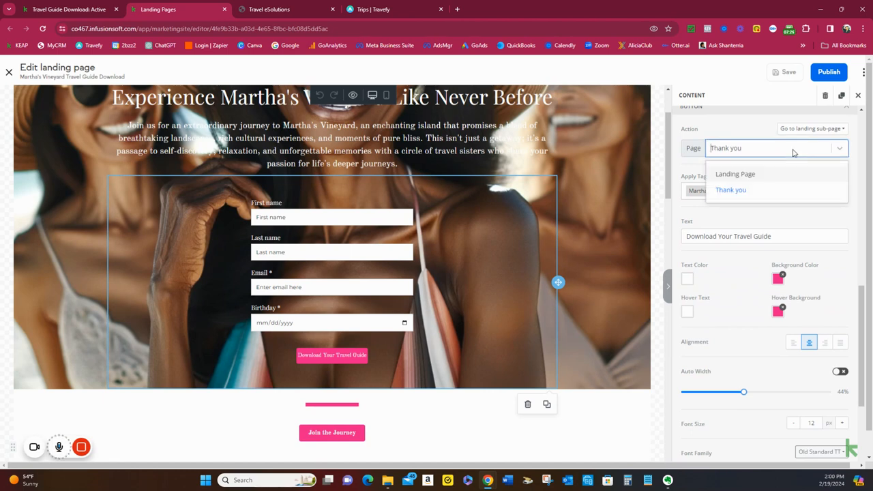
pyautogui.click(764, 193)
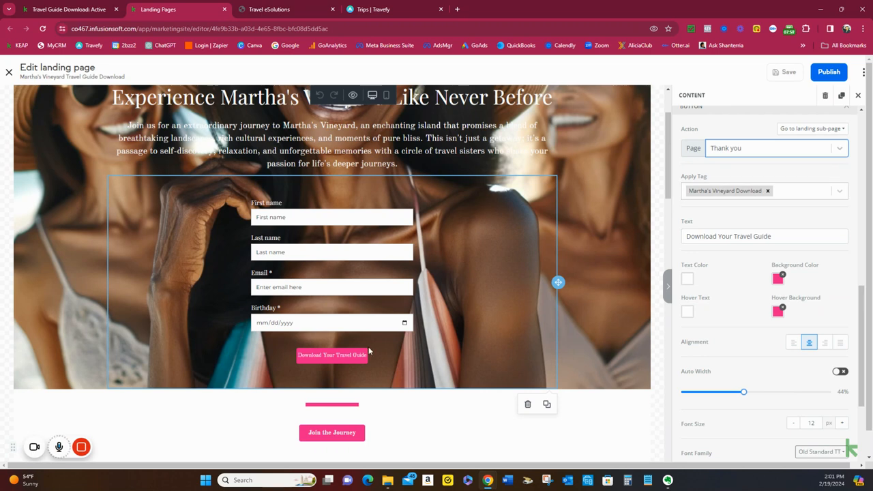
# Replace the tag applied by the lead capture form's button with Requested Martha's Vineyard Travel Guide
pyautogui.click(768, 192)
pyautogui.click(744, 191)
pyautogui.write('reque')
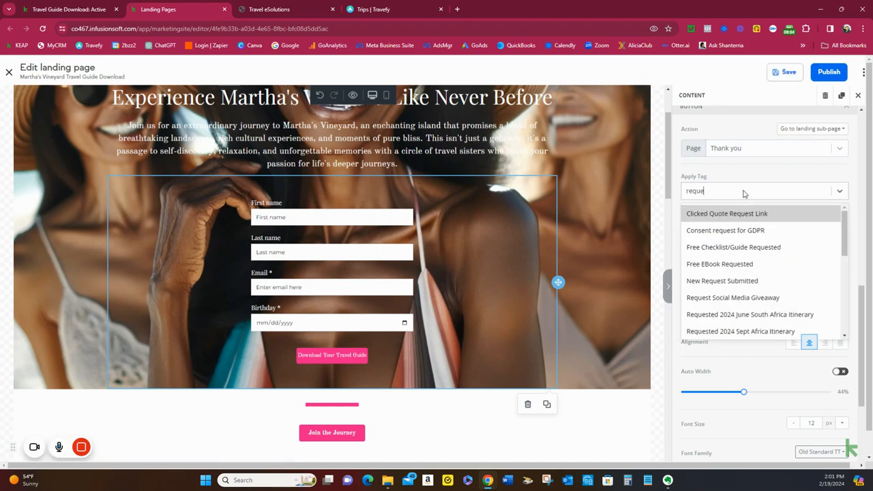
pyautogui.write('stedc')
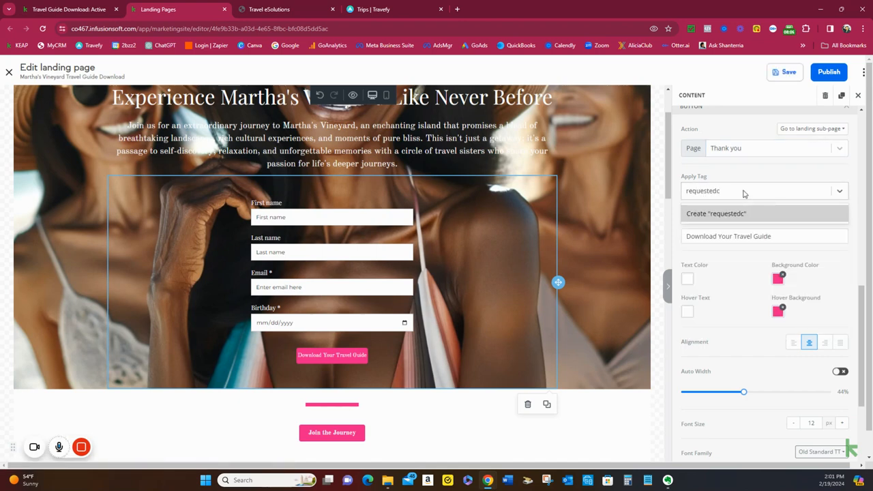
pyautogui.press('BackSpace')
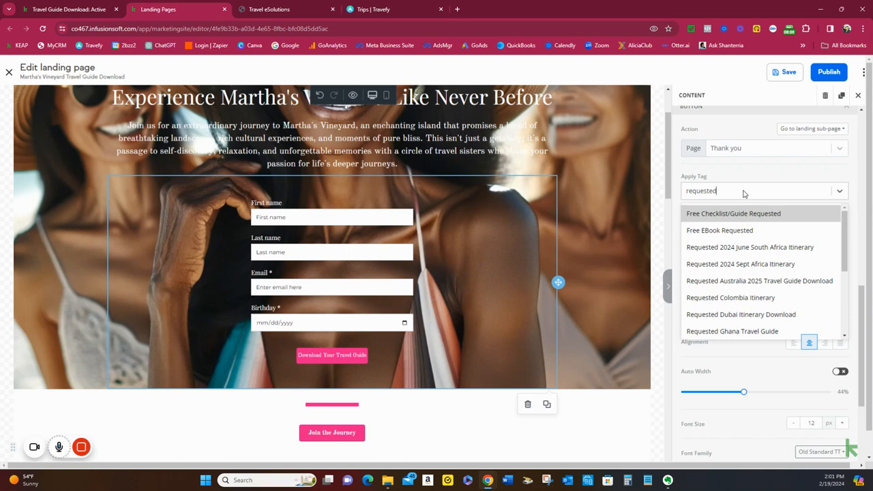
pyautogui.scroll(-2, 775, 290)
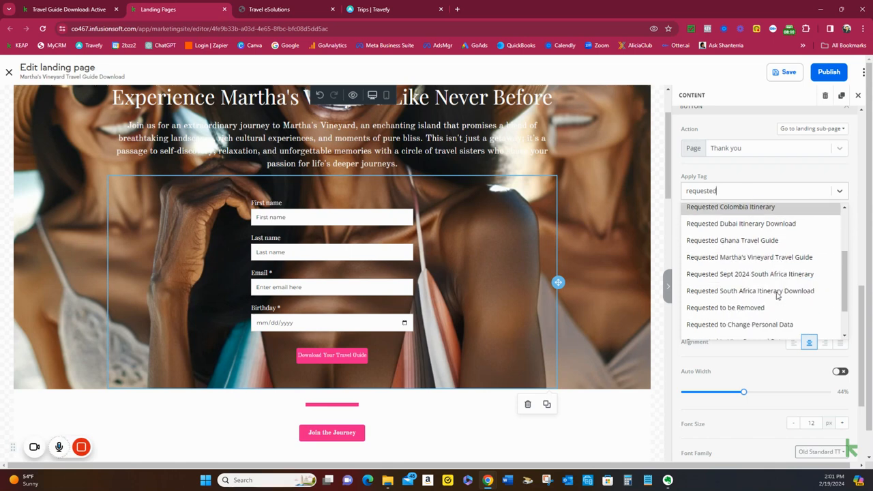
pyautogui.click(771, 258)
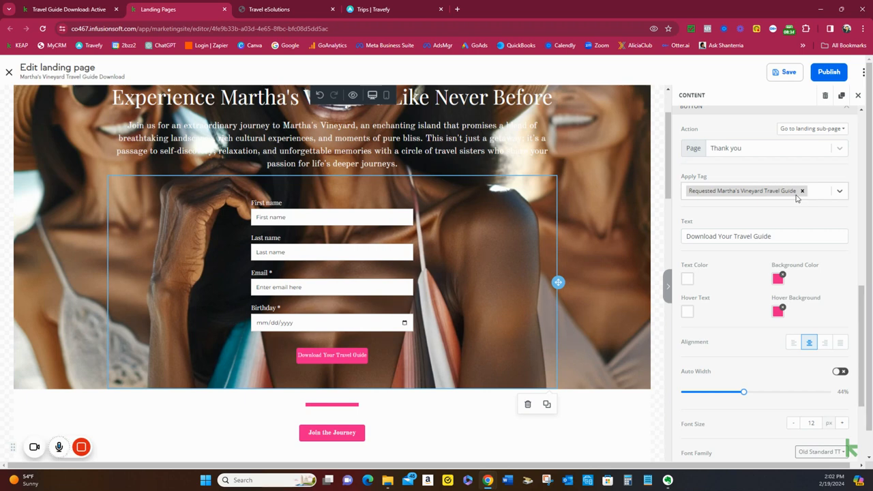
# Check the website link and target settings of each Join the Journey button on the landing page
pyautogui.scroll(-3, 772, 213)
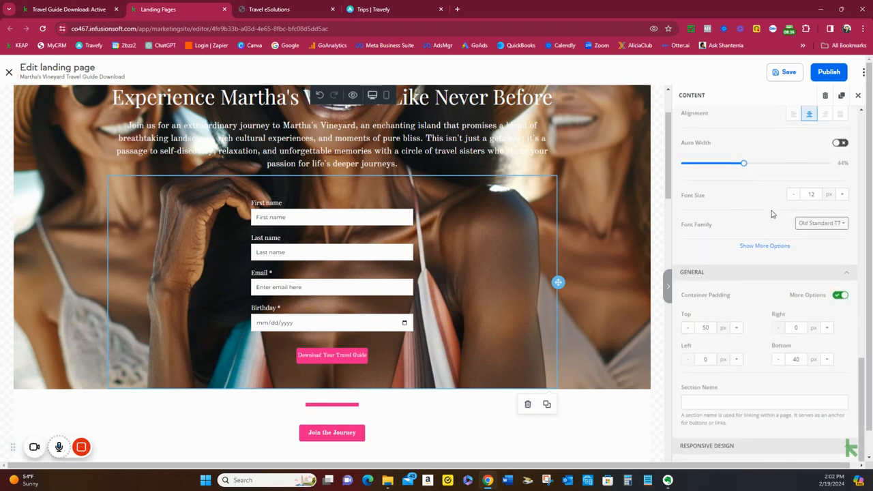
pyautogui.scroll(3, 772, 213)
pyautogui.scroll(-3, 503, 400)
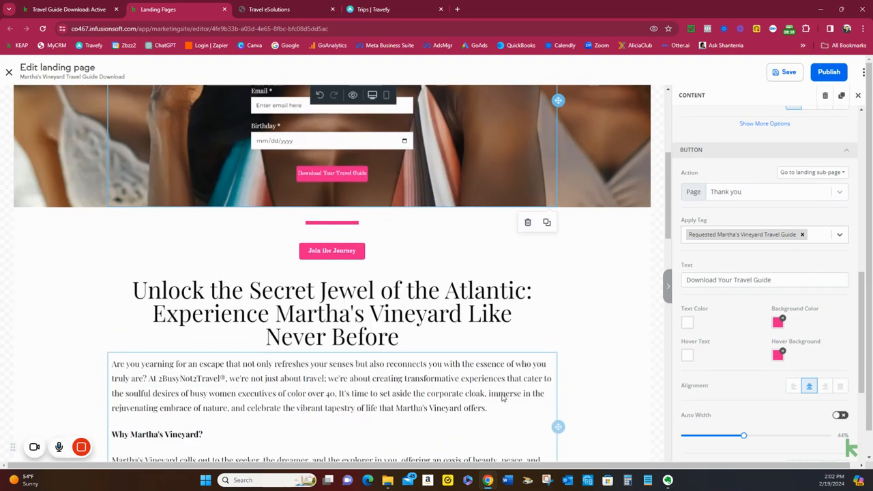
pyautogui.scroll(-1, 503, 400)
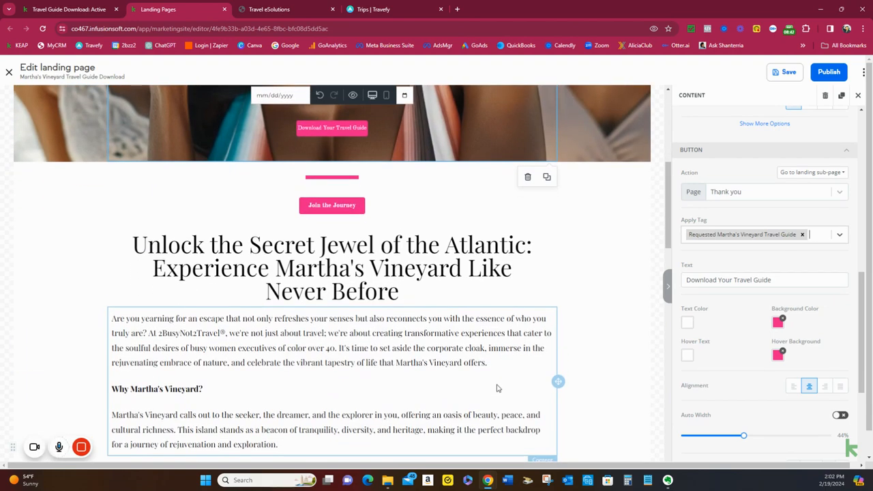
pyautogui.click(404, 216)
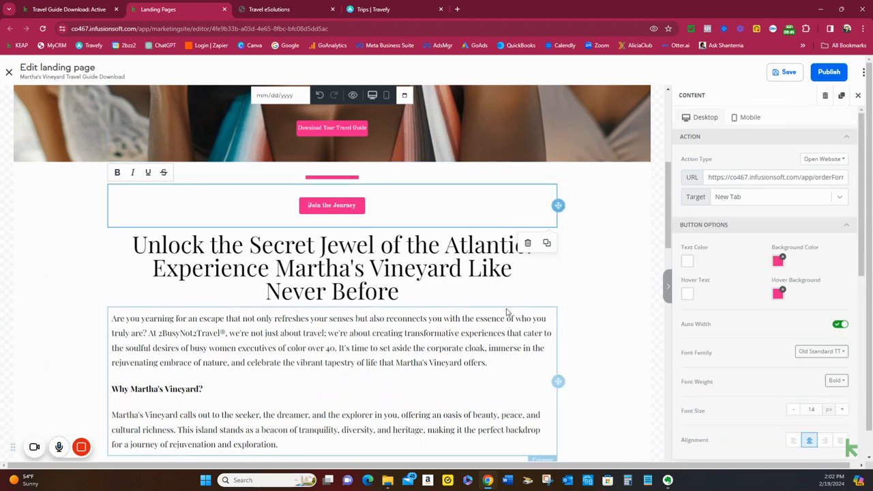
pyautogui.scroll(-1, 508, 314)
pyautogui.scroll(-3, 514, 306)
pyautogui.click(385, 288)
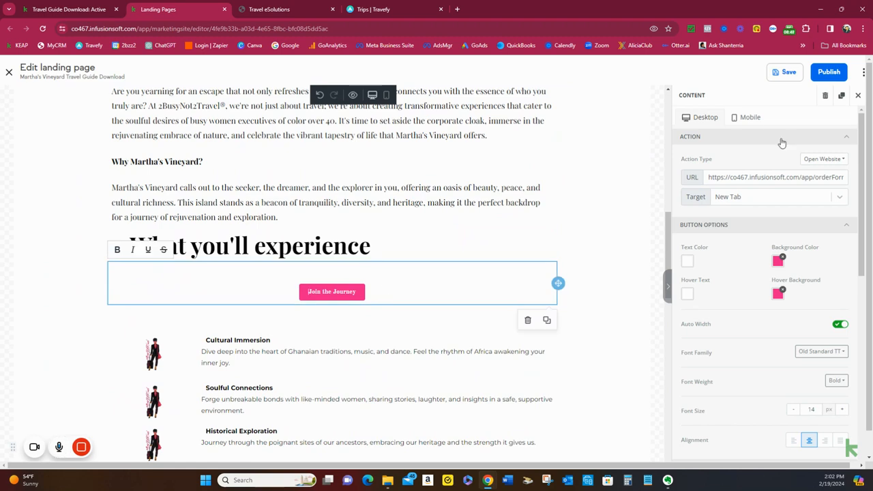
pyautogui.scroll(-5, 402, 279)
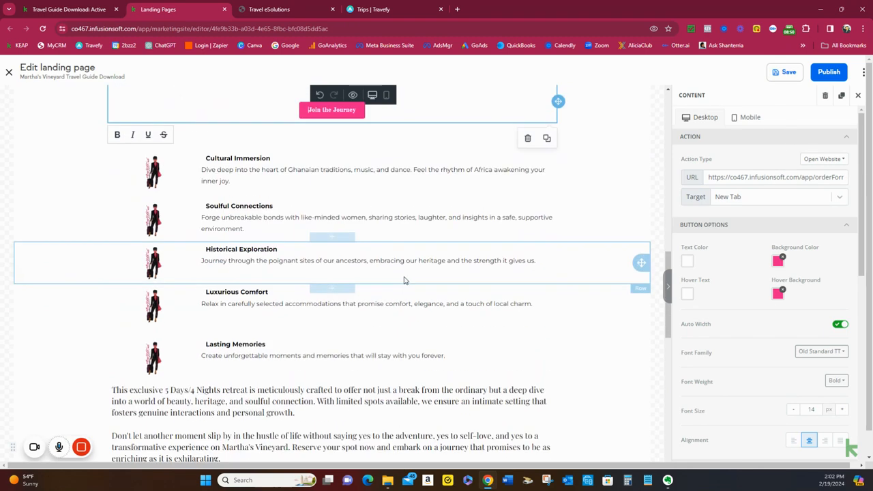
pyautogui.scroll(-2, 404, 280)
pyautogui.click(447, 251)
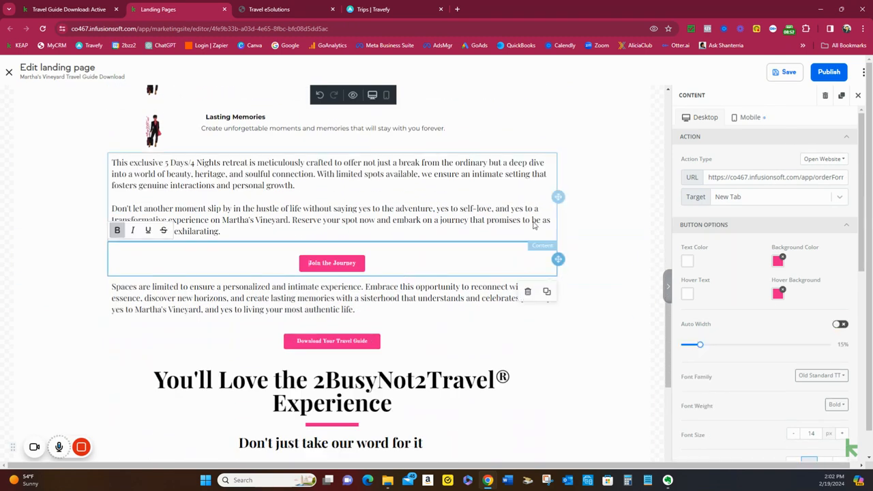
# Check the action type and destination section of the lower Download Your Travel Guide button, including the hero form it points to
pyautogui.scroll(-1, 412, 259)
pyautogui.click(411, 259)
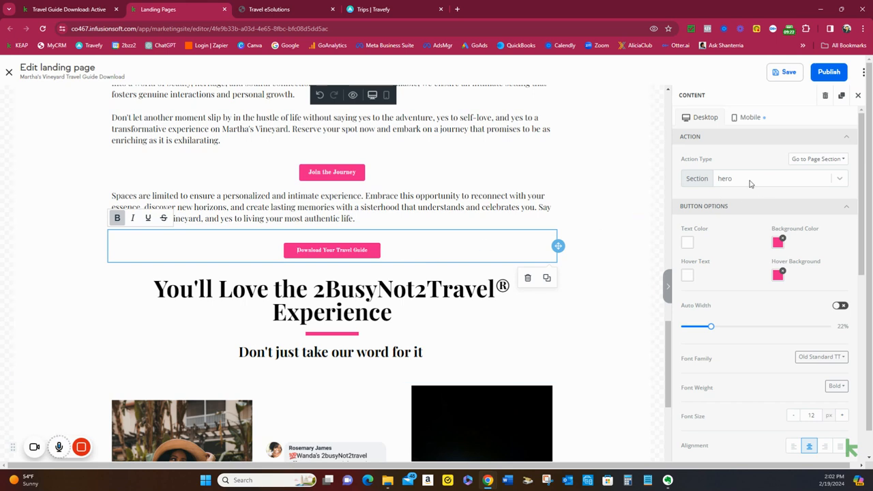
pyautogui.click(808, 164)
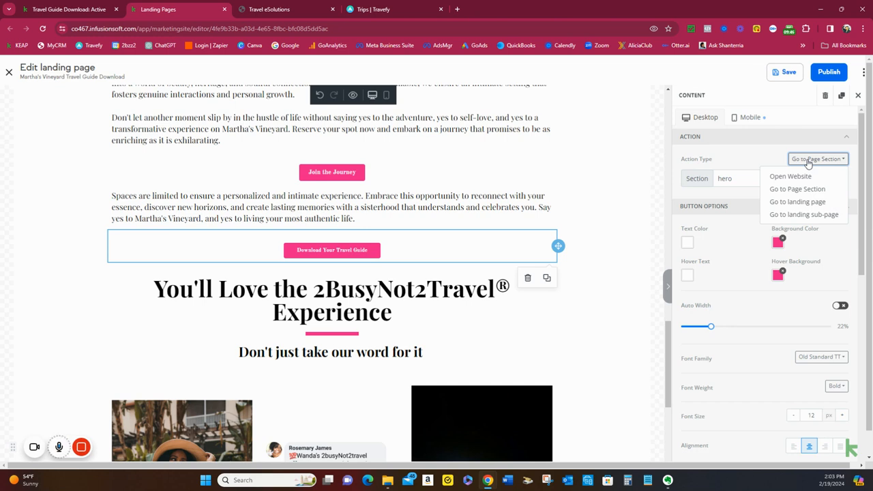
pyautogui.click(808, 162)
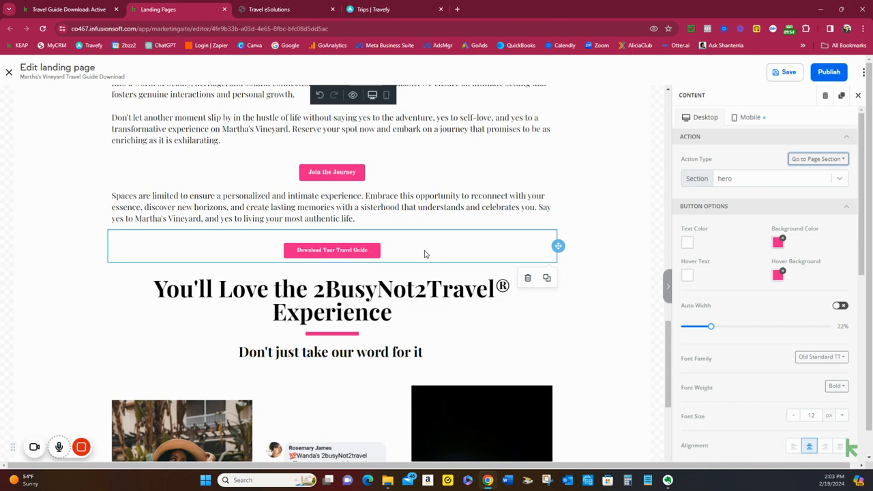
pyautogui.scroll(8, 557, 263)
pyautogui.scroll(5, 558, 264)
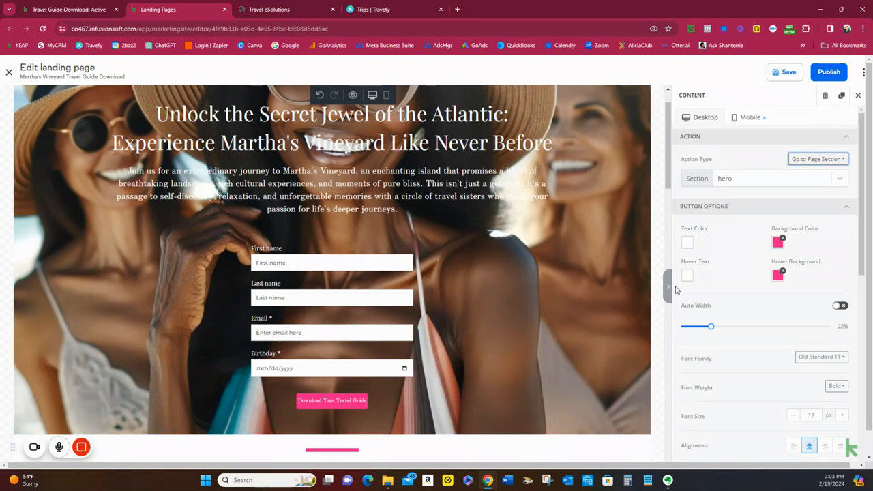
# Review the landing page's desktop layout down to the testimonial photos and footer
pyautogui.scroll(-1, 765, 275)
pyautogui.scroll(-15, 457, 327)
pyautogui.scroll(-6, 456, 327)
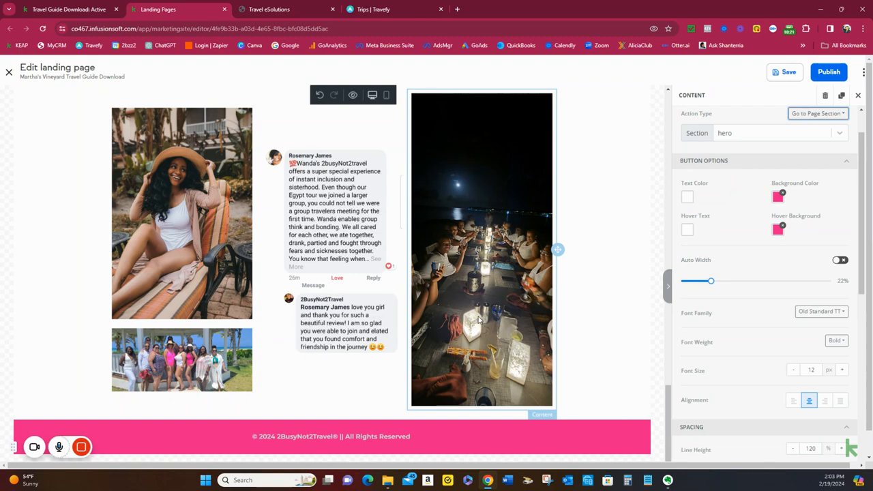
pyautogui.scroll(4, 600, 249)
pyautogui.scroll(10, 597, 249)
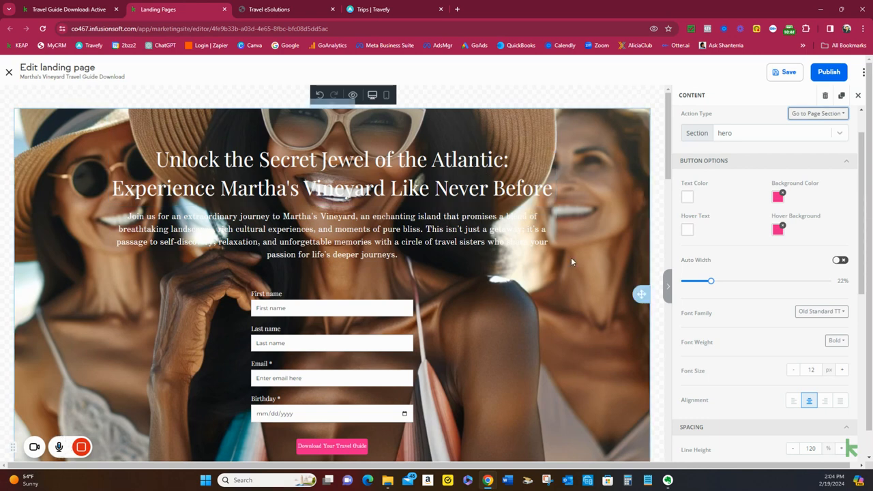
# Switch to the mobile layout and check the form, text, buttons and images down to the footer
pyautogui.click(385, 97)
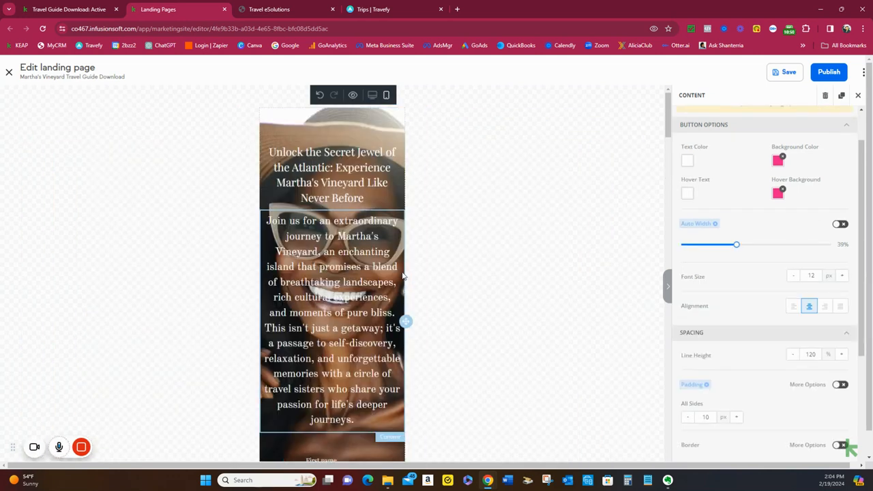
pyautogui.scroll(-4, 401, 275)
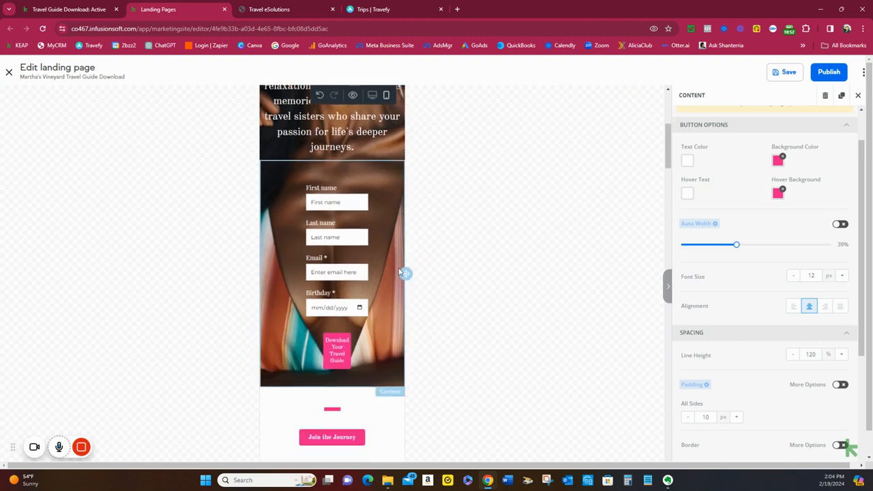
pyautogui.scroll(-1, 374, 203)
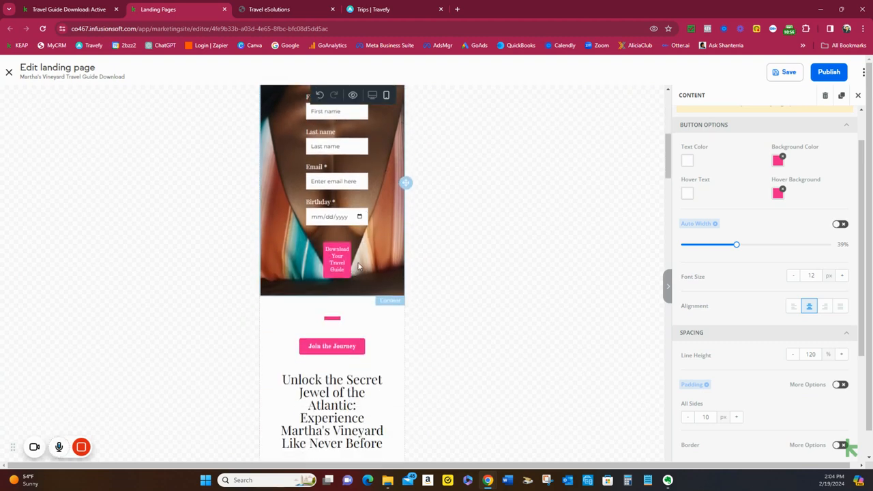
pyautogui.scroll(-1, 352, 224)
pyautogui.scroll(-1, 352, 224)
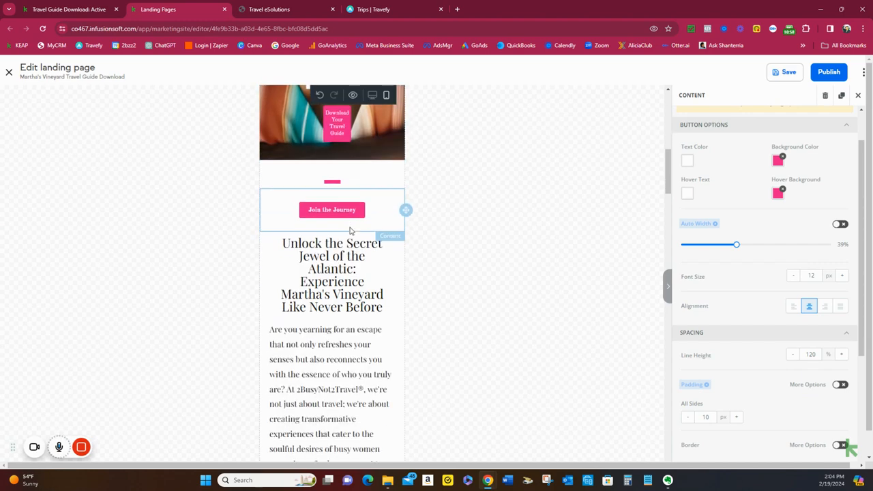
pyautogui.scroll(-1, 353, 222)
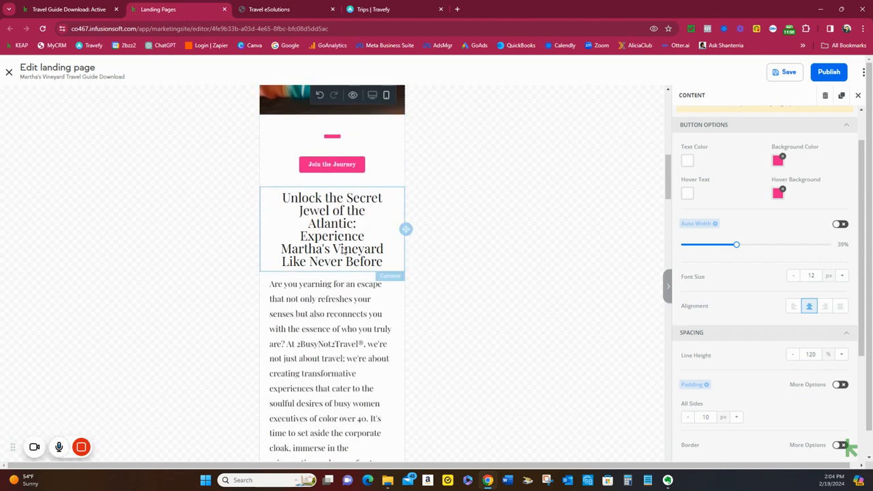
pyautogui.scroll(-4, 343, 250)
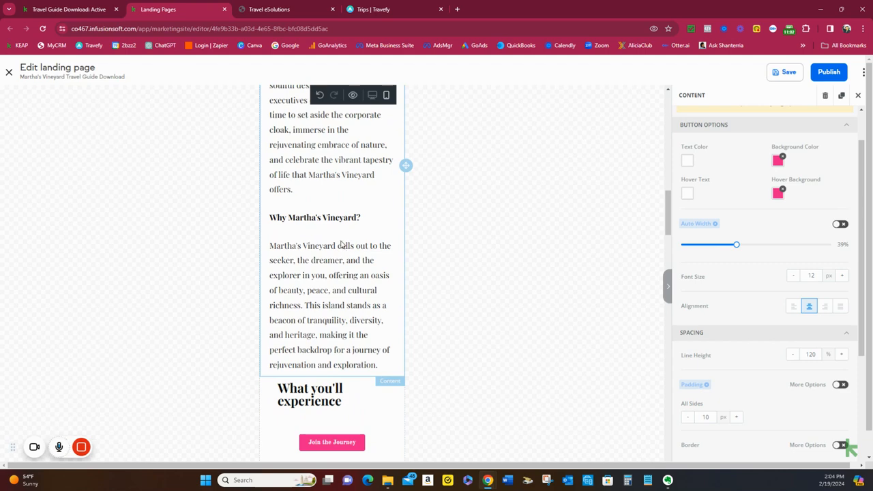
pyautogui.scroll(2, 342, 266)
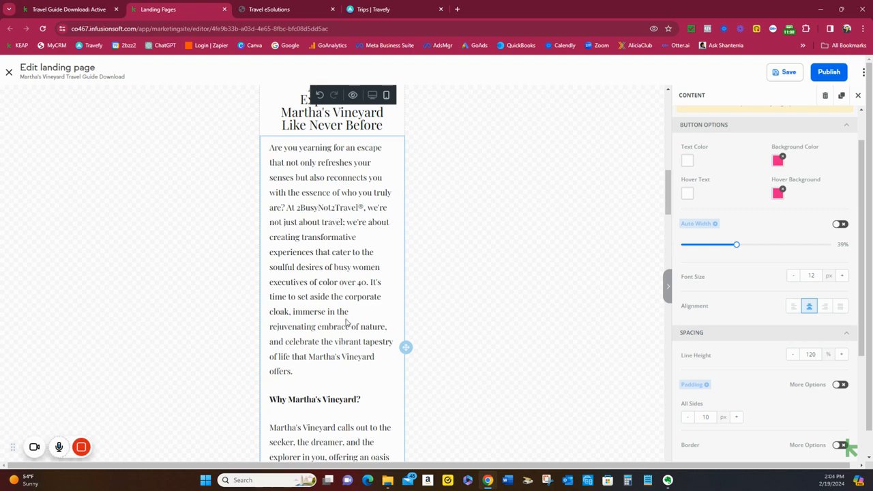
pyautogui.scroll(-4, 346, 357)
pyautogui.scroll(-4, 344, 358)
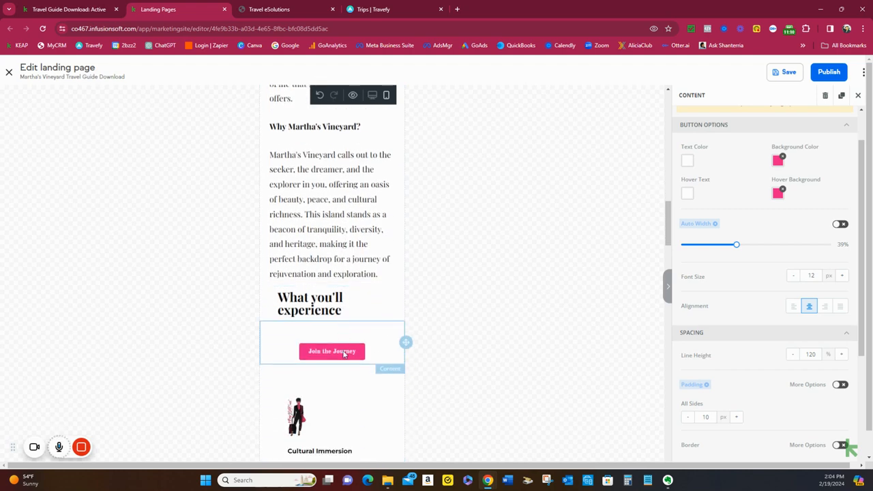
pyautogui.scroll(-4, 344, 354)
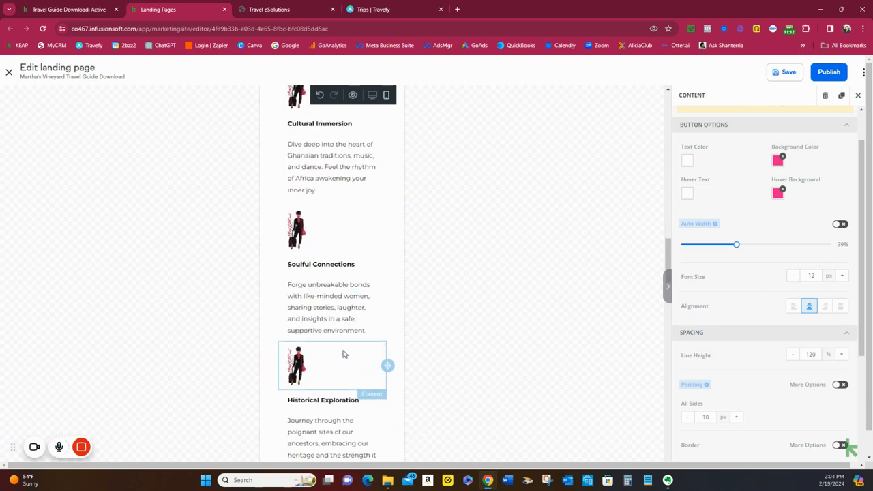
pyautogui.scroll(-1, 343, 352)
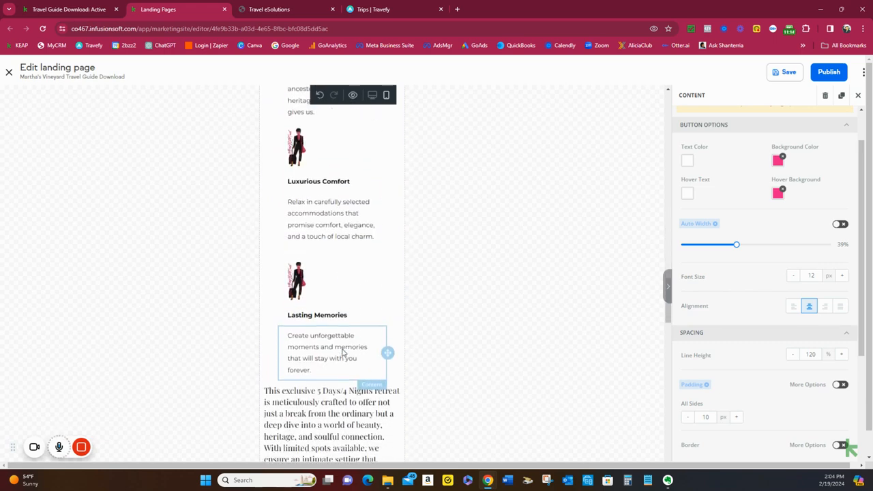
pyautogui.scroll(-5, 343, 353)
pyautogui.scroll(-7, 343, 352)
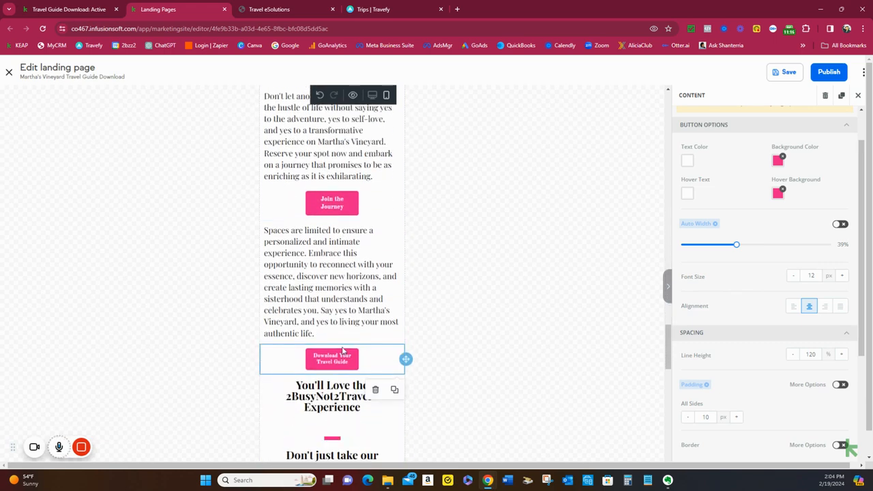
pyautogui.scroll(-8, 343, 352)
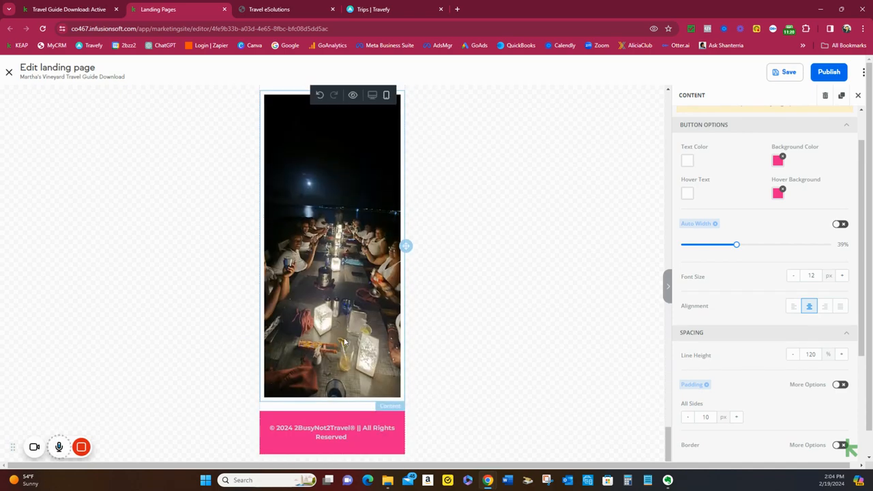
pyautogui.scroll(20, 343, 352)
pyautogui.scroll(20, 345, 339)
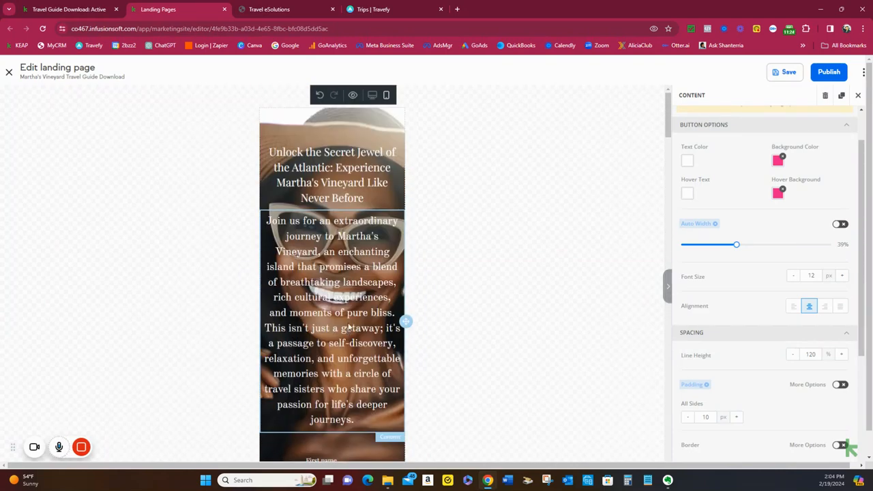
# Return to the desktop layout and preview the whole landing page down to its footer
pyautogui.click(372, 95)
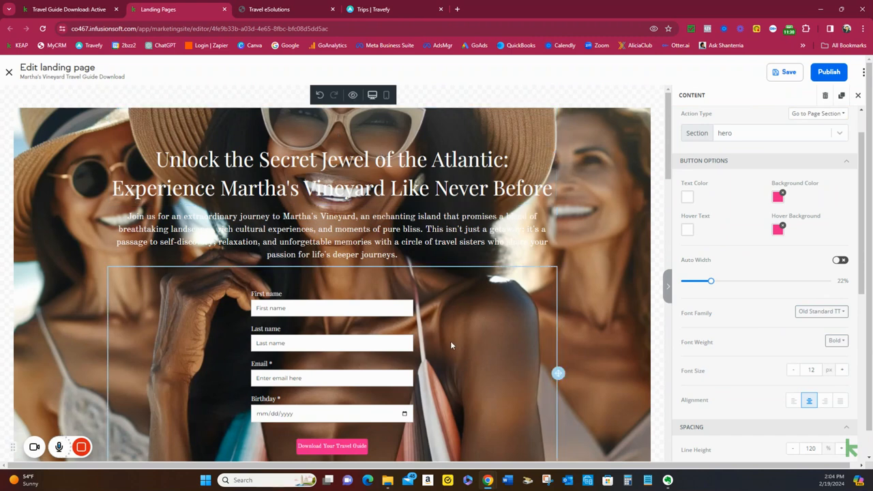
pyautogui.click(353, 95)
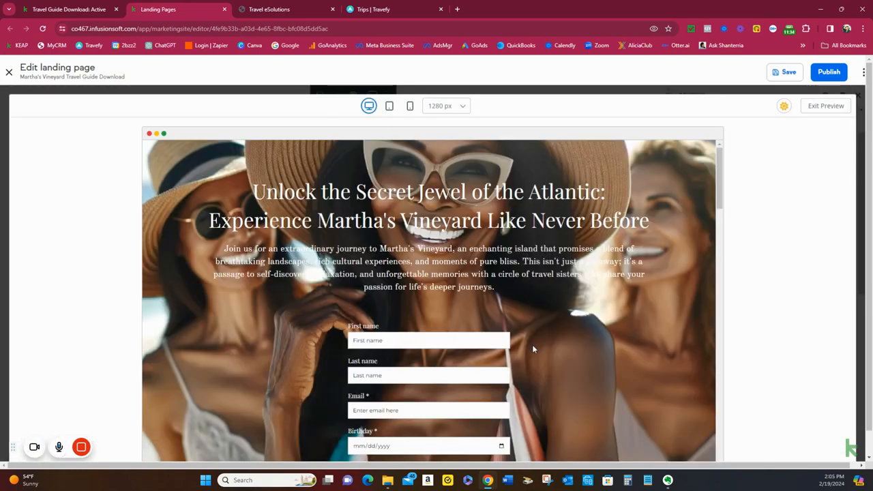
pyautogui.scroll(-10, 538, 339)
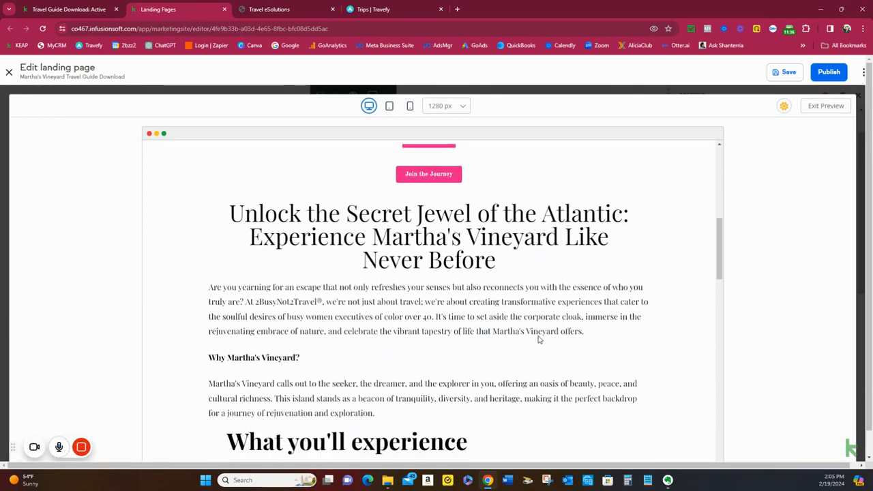
pyautogui.scroll(-15, 538, 339)
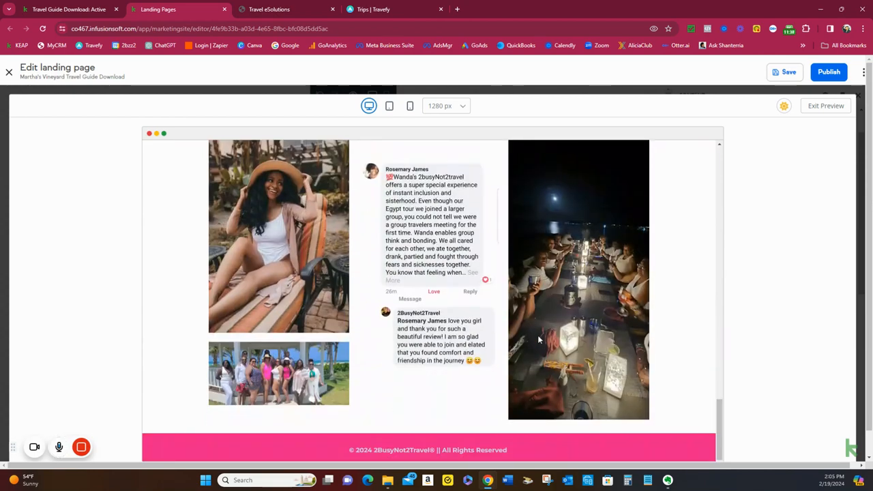
# Preview the landing page in mobile size down to the testimonial heading, exit the preview and return the editor to the desktop layout
pyautogui.scroll(10, 538, 339)
pyautogui.scroll(15, 538, 339)
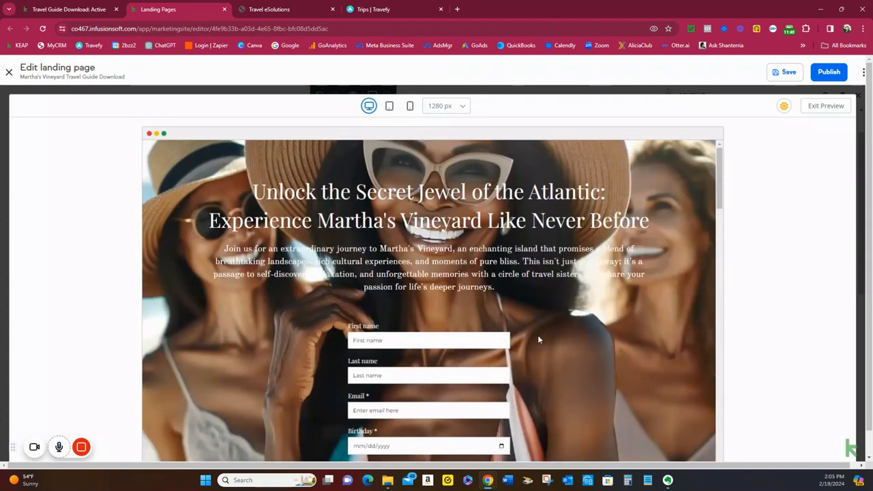
pyautogui.click(410, 105)
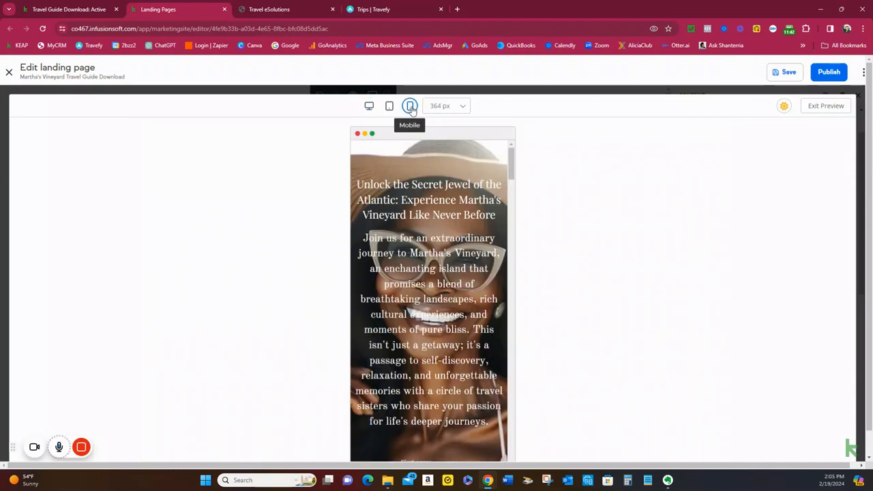
pyautogui.scroll(-15, 480, 260)
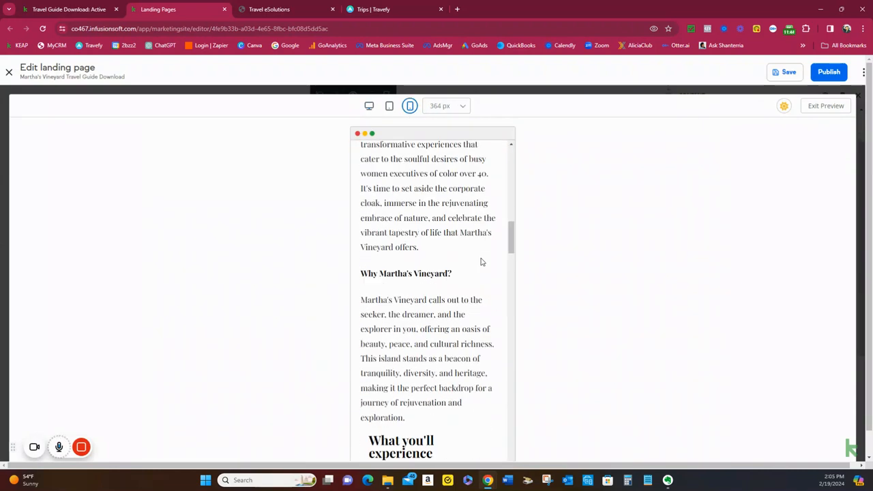
pyautogui.scroll(-20, 480, 262)
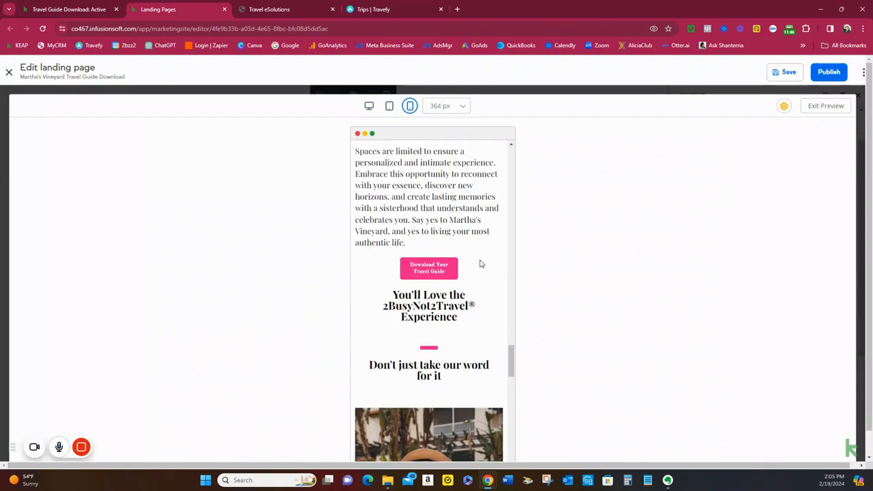
pyautogui.scroll(15, 478, 272)
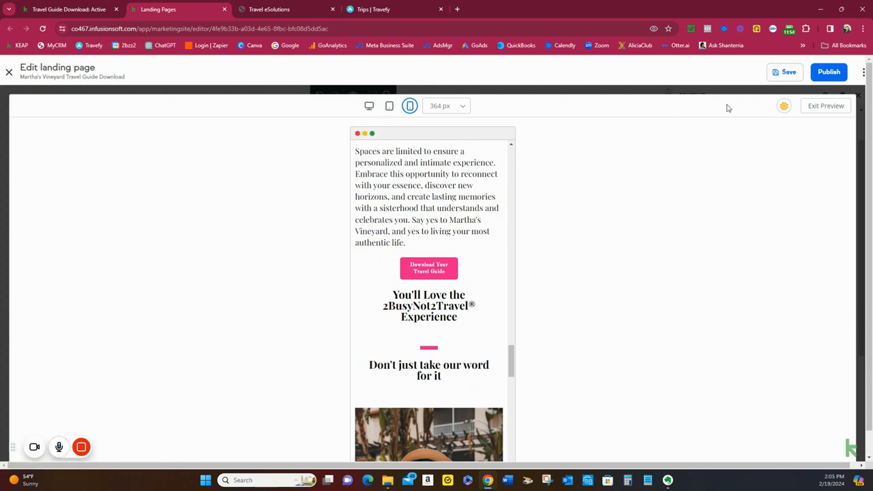
pyautogui.click(821, 108)
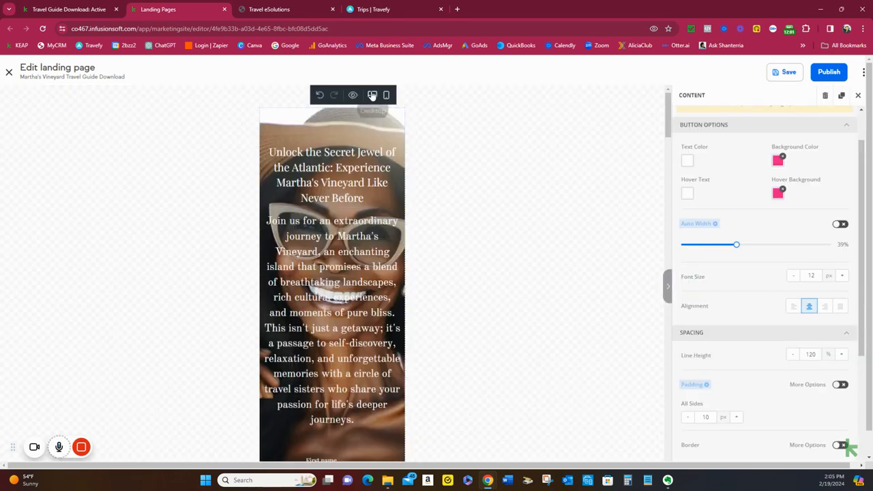
pyautogui.click(372, 96)
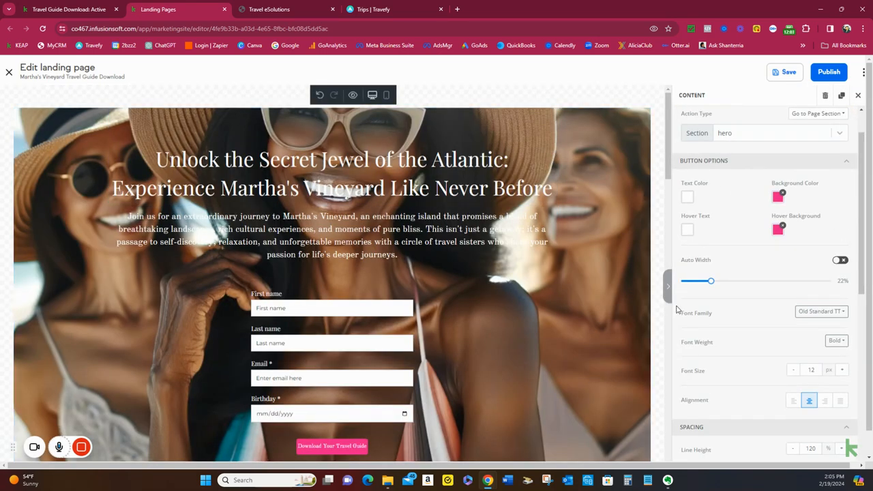
# Save the Martha's Vineyard Travel Guide Download landing page, publish it on Keap and copy its page URL
pyautogui.scroll(1, 693, 299)
pyautogui.click(785, 71)
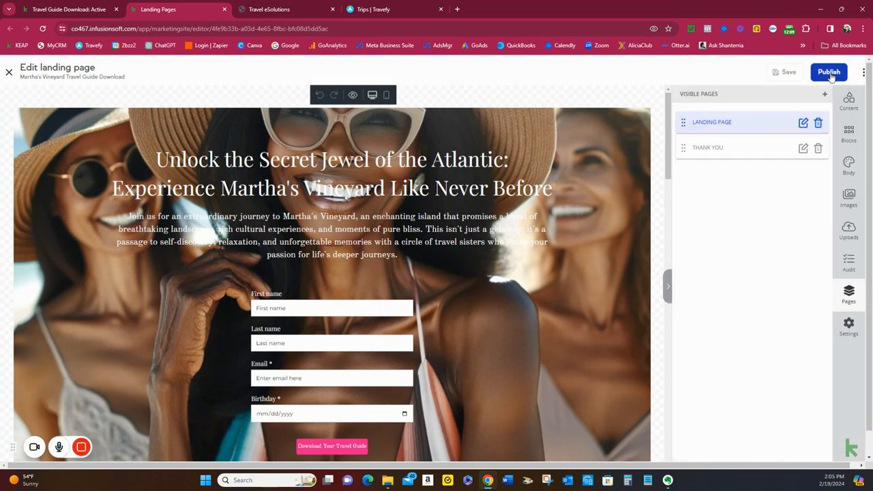
pyautogui.click(830, 72)
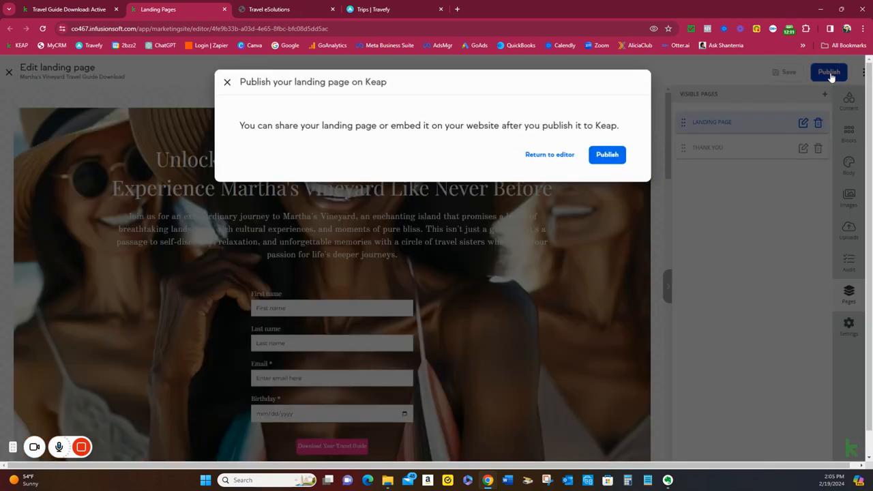
pyautogui.click(614, 155)
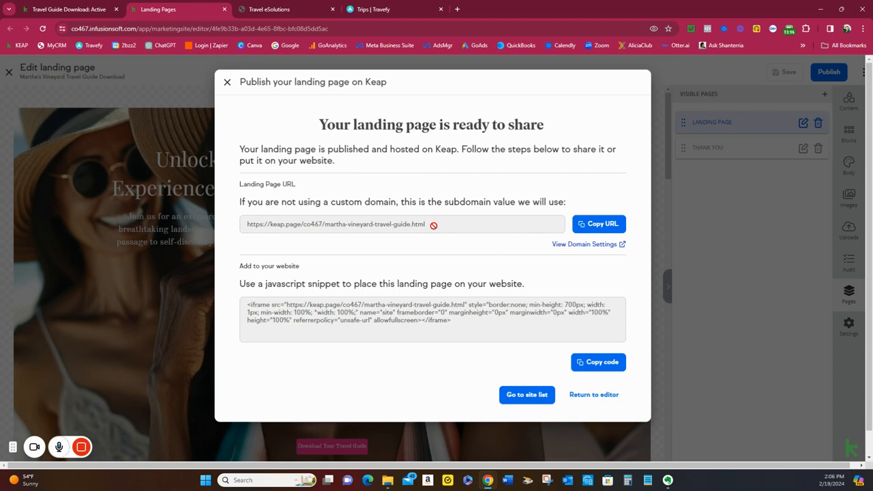
pyautogui.click(600, 227)
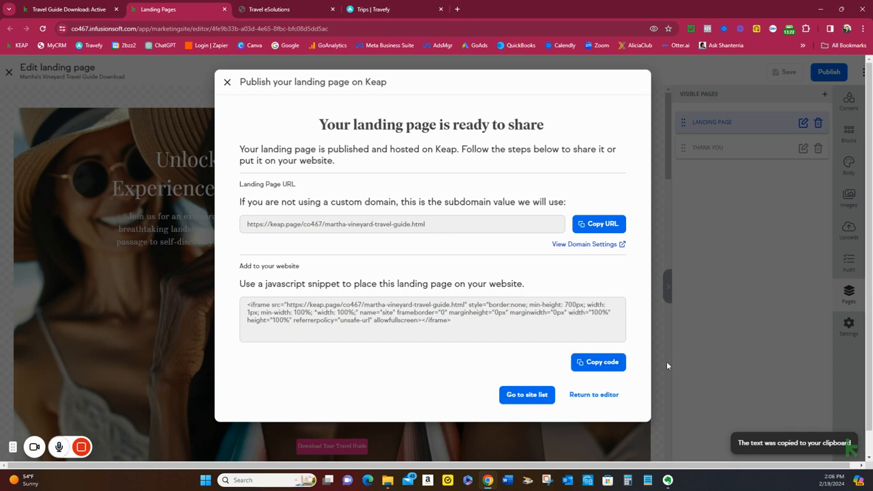
# Go to the landing page site list and review each page's status, edit dates, page views, unique visitors and conversion rate
pyautogui.click(536, 398)
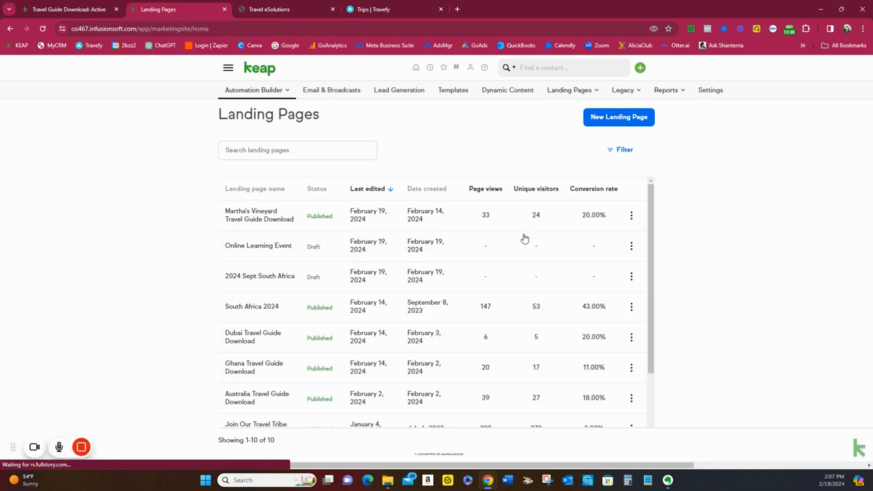
pyautogui.scroll(-2, 512, 346)
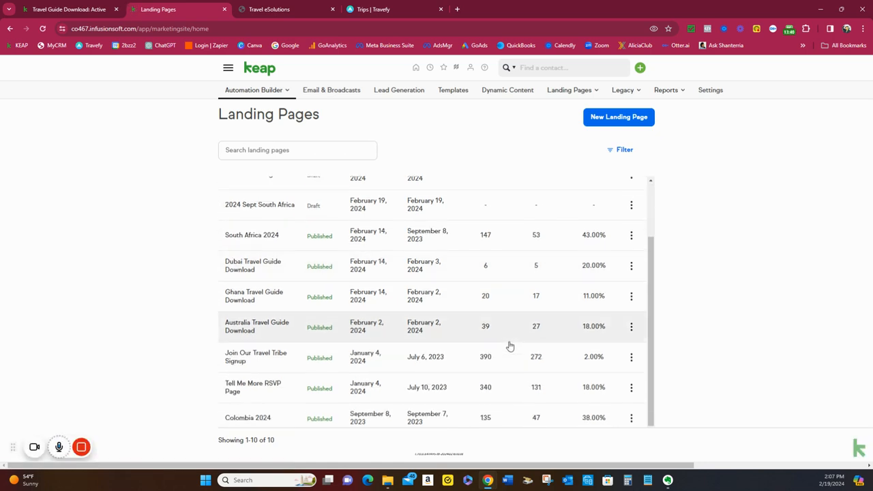
pyautogui.scroll(2, 510, 347)
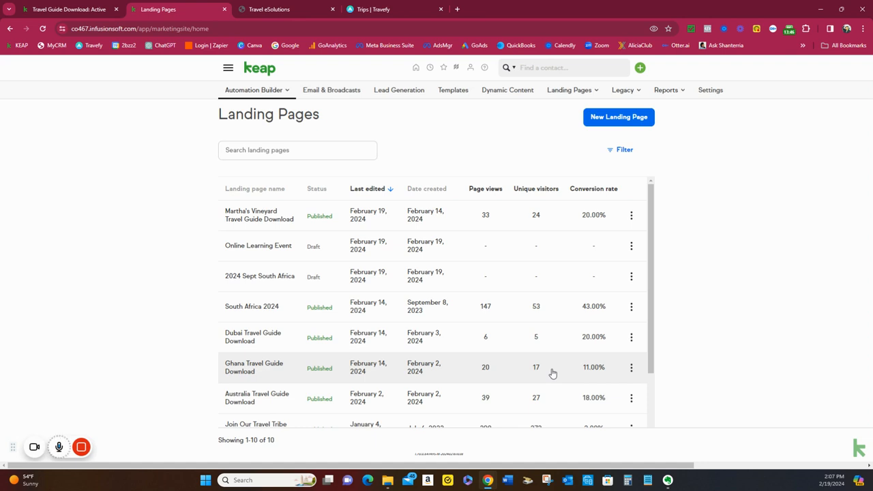
pyautogui.scroll(-2, 552, 374)
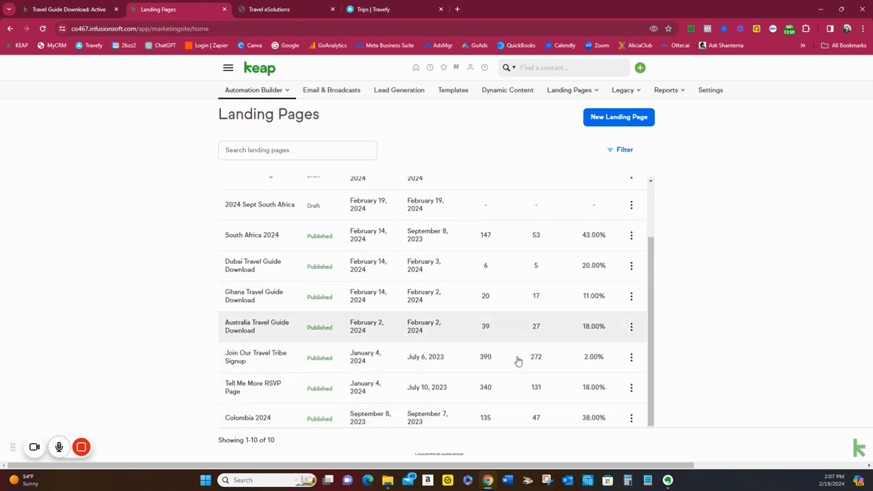
pyautogui.scroll(2, 525, 365)
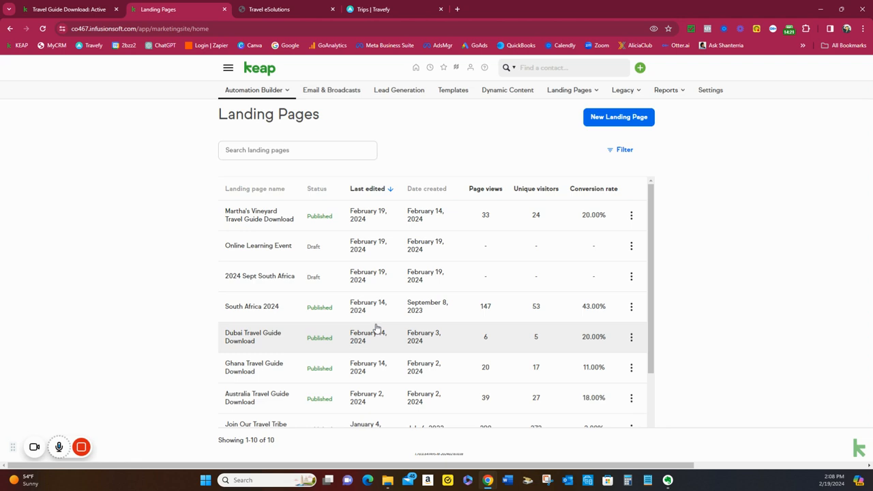
pyautogui.scroll(-1, 376, 328)
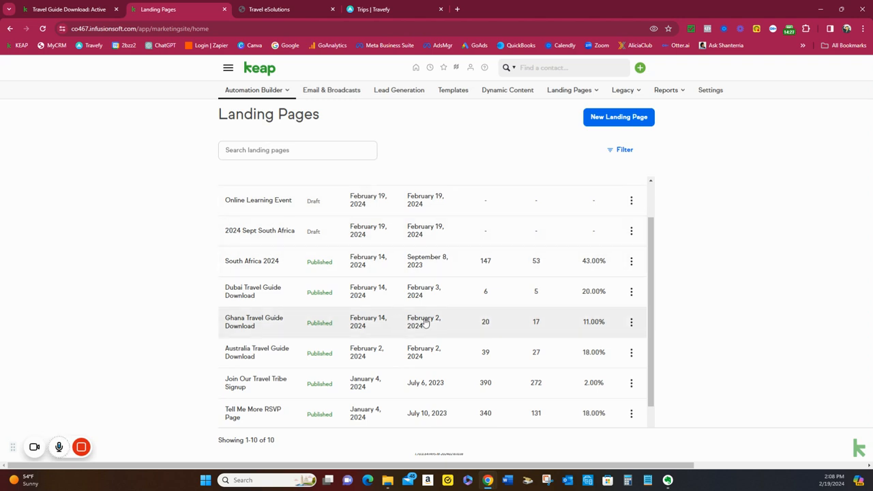
pyautogui.scroll(1, 425, 322)
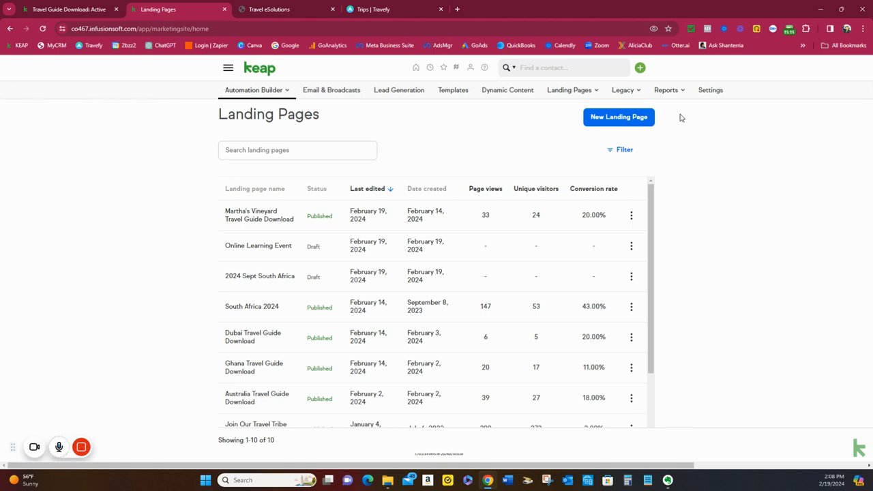
# Open the 2024 Sept South Africa draft for editing and show the hero row's background image settings
pyautogui.click(632, 277)
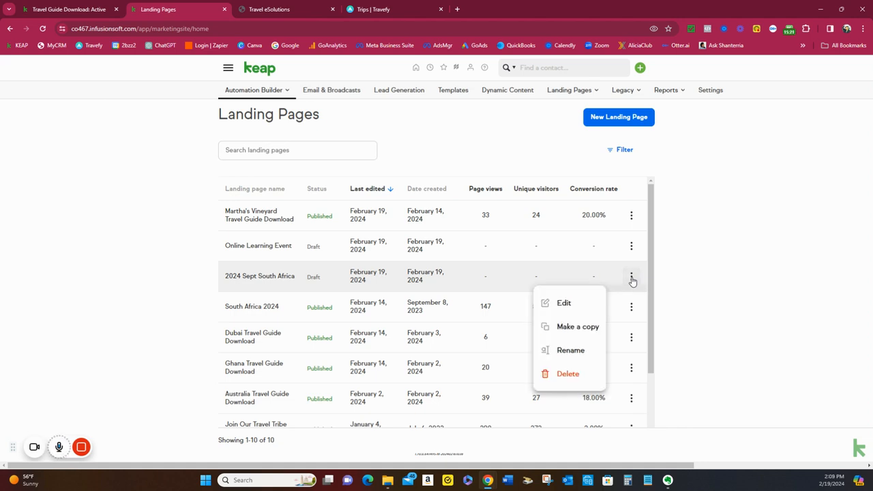
pyautogui.click(593, 301)
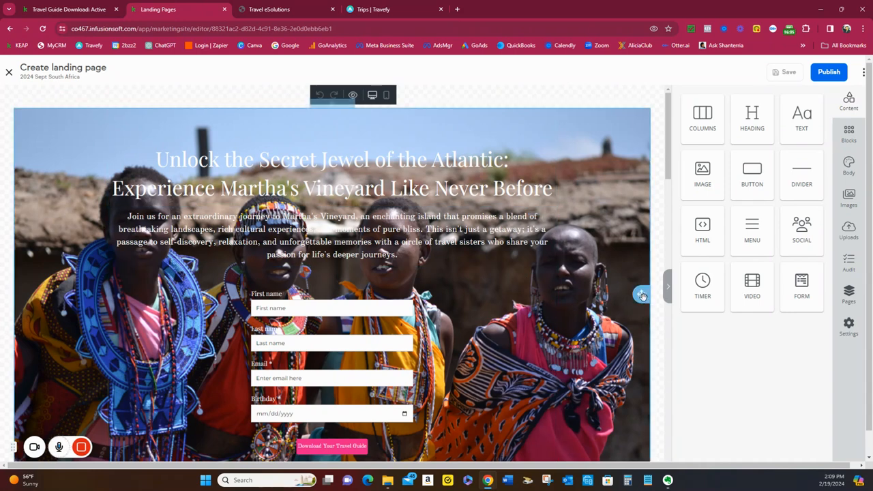
pyautogui.click(643, 295)
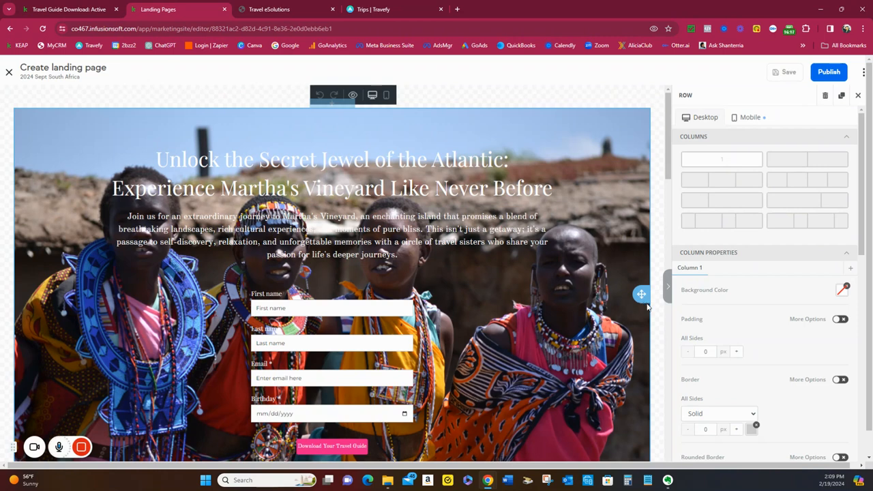
pyautogui.scroll(-2, 643, 294)
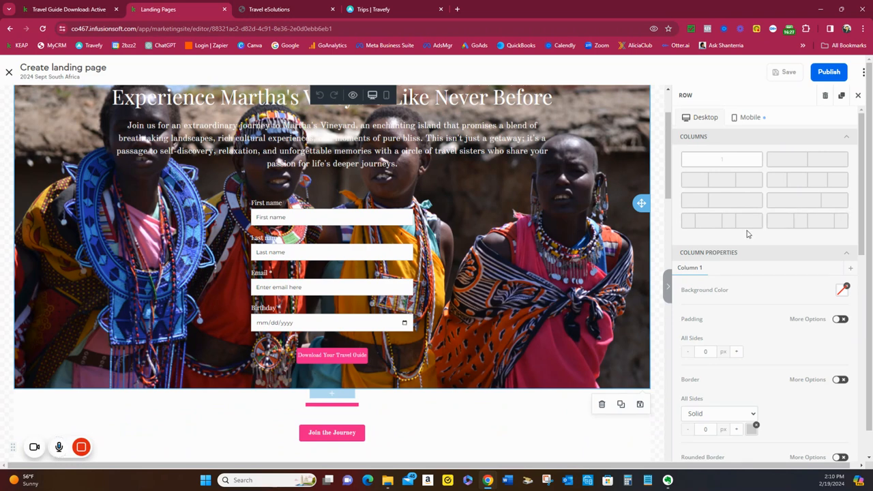
pyautogui.scroll(-10, 747, 234)
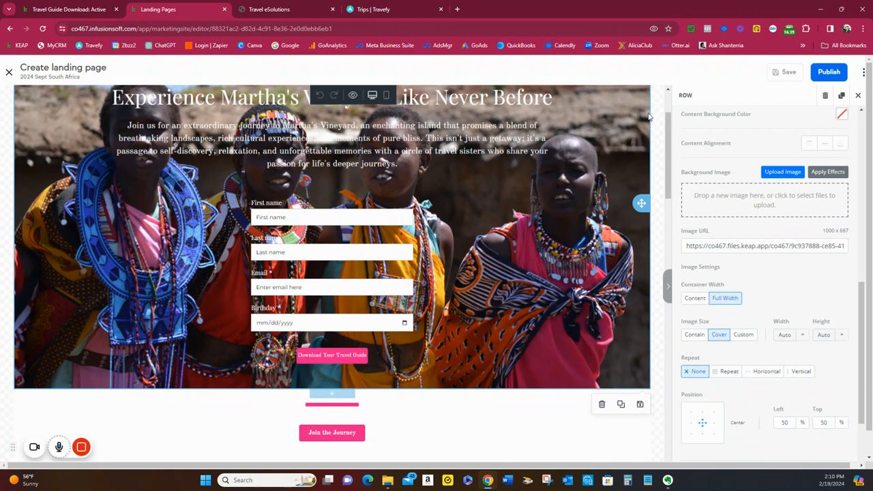
pyautogui.moveTo(107, 454)
pyautogui.scroll(1, 582, 227)
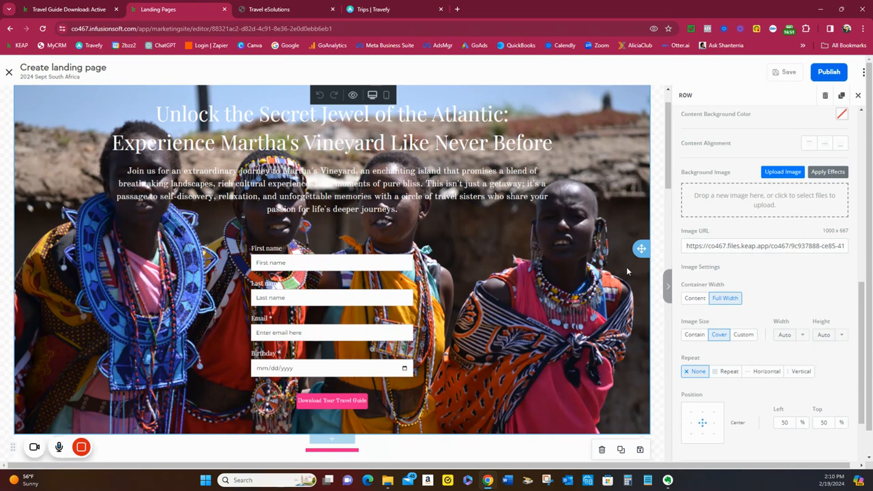
# Try the Pixelate, Sharpen and Grayscale filters on the hero background image, and cancel the image edits
pyautogui.click(828, 174)
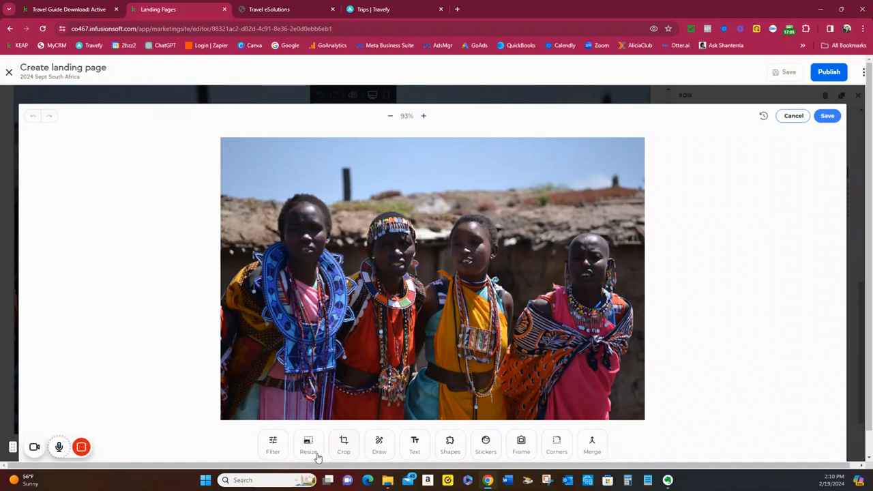
pyautogui.click(273, 443)
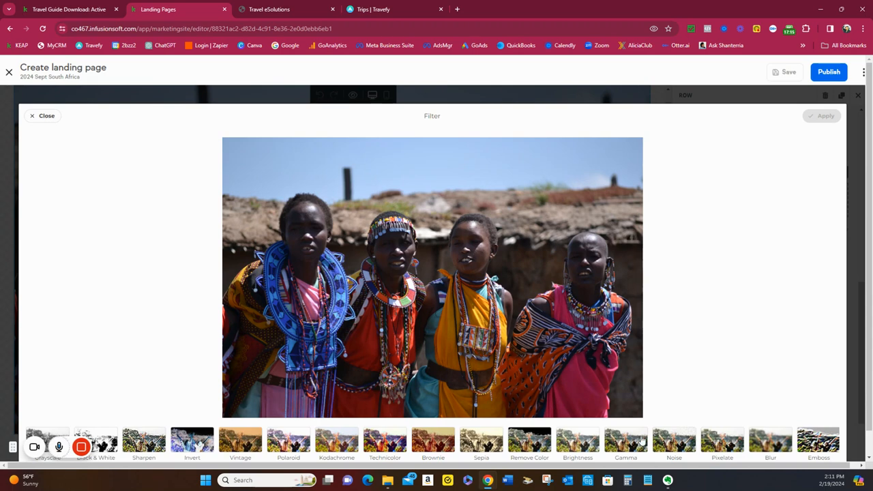
pyautogui.click(733, 445)
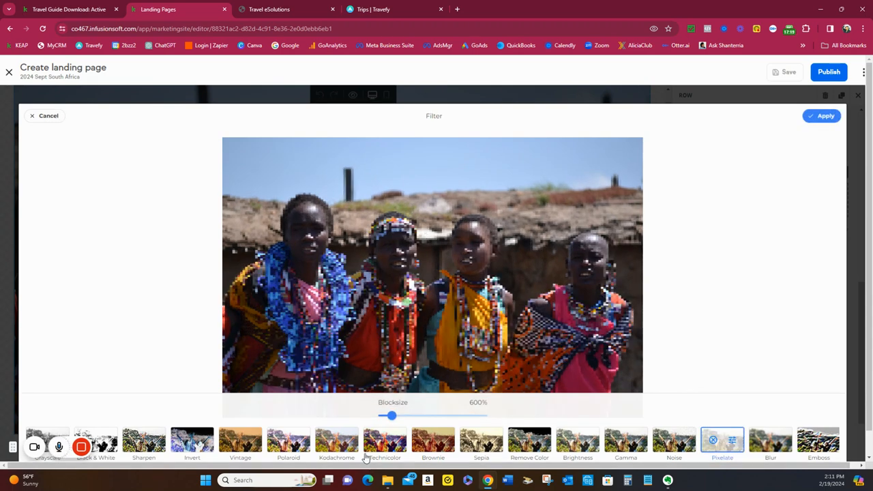
pyautogui.click(141, 444)
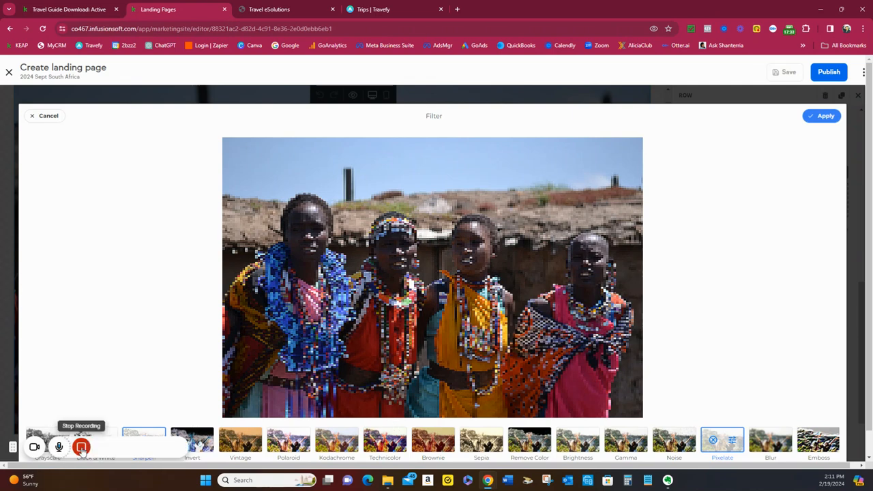
pyautogui.click(49, 435)
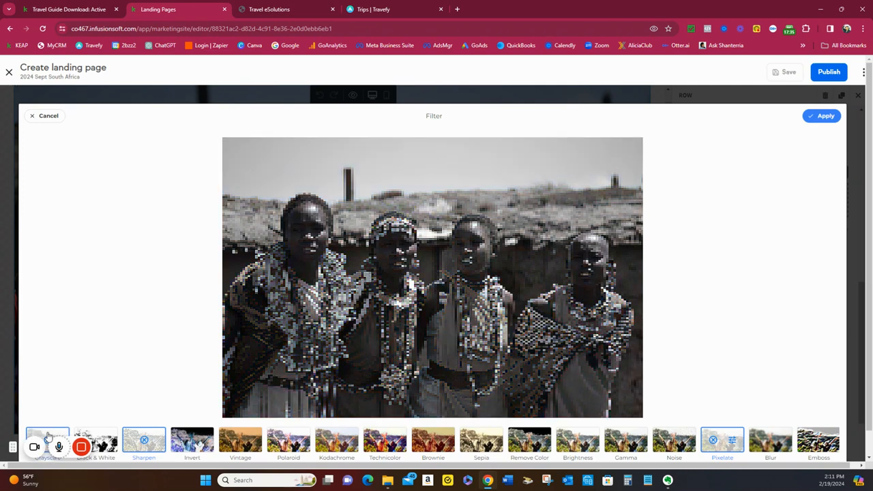
pyautogui.click(49, 435)
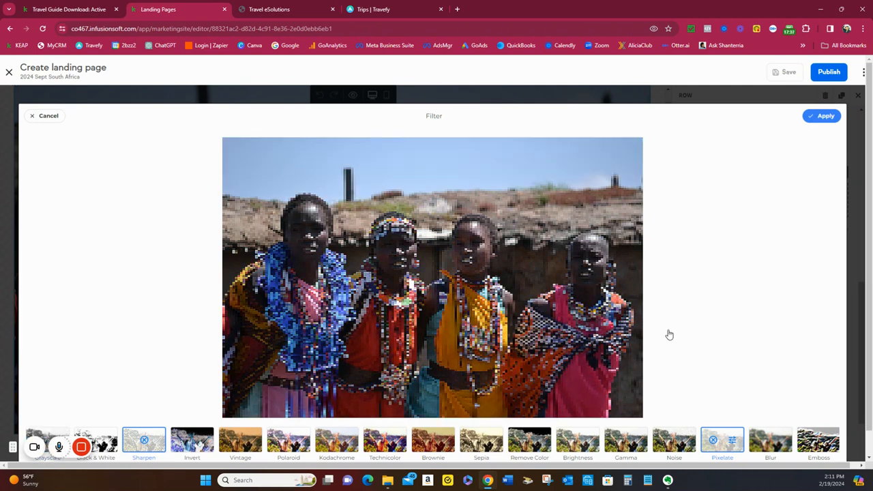
pyautogui.click(47, 117)
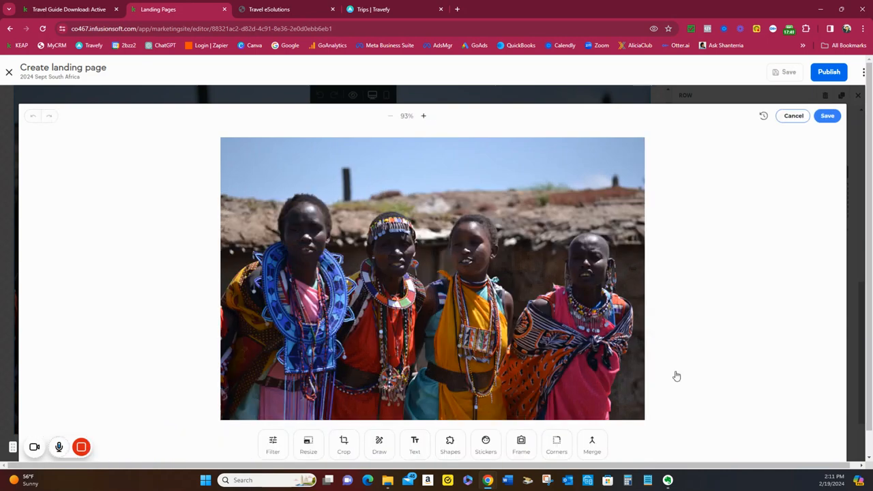
pyautogui.click(789, 117)
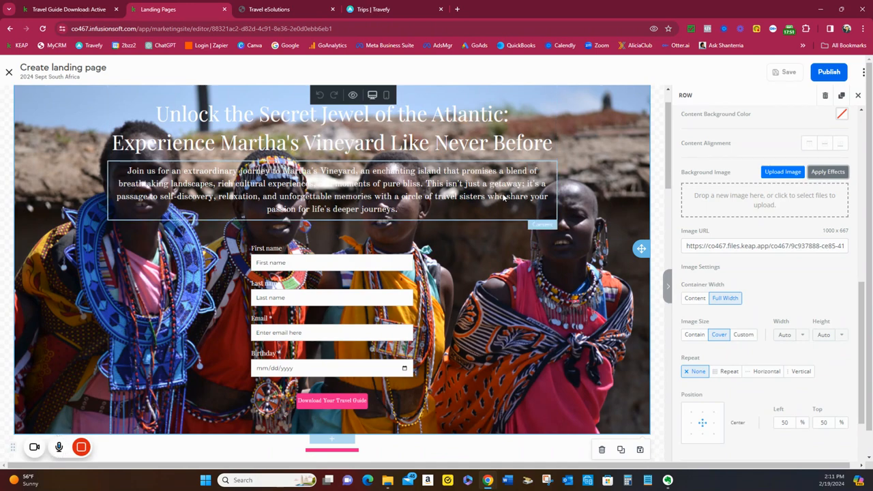
# Review the 2024 Sept South Africa draft from the hero form through the experience list, testimonials and footer for content to adapt
pyautogui.scroll(2, 506, 205)
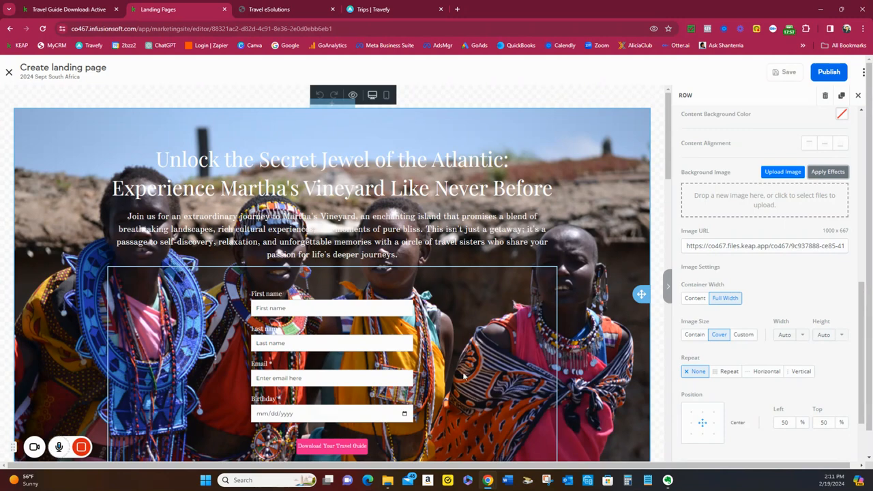
pyautogui.scroll(-5, 464, 374)
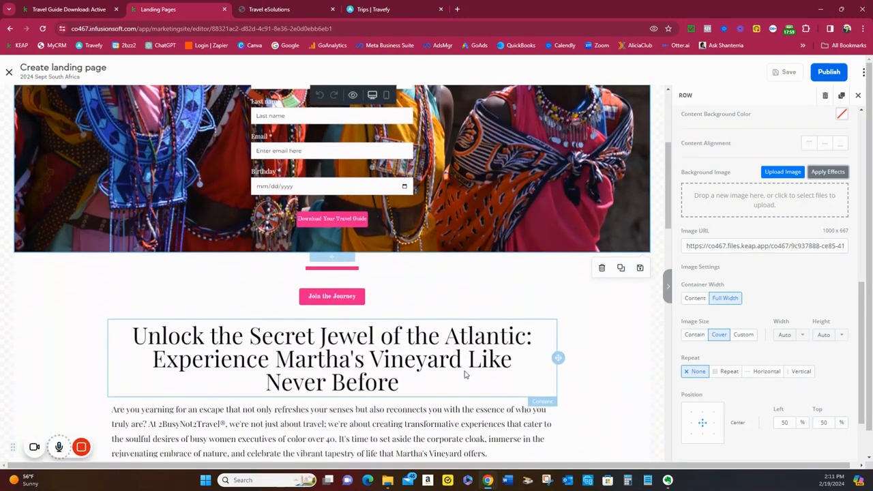
pyautogui.scroll(-2, 464, 375)
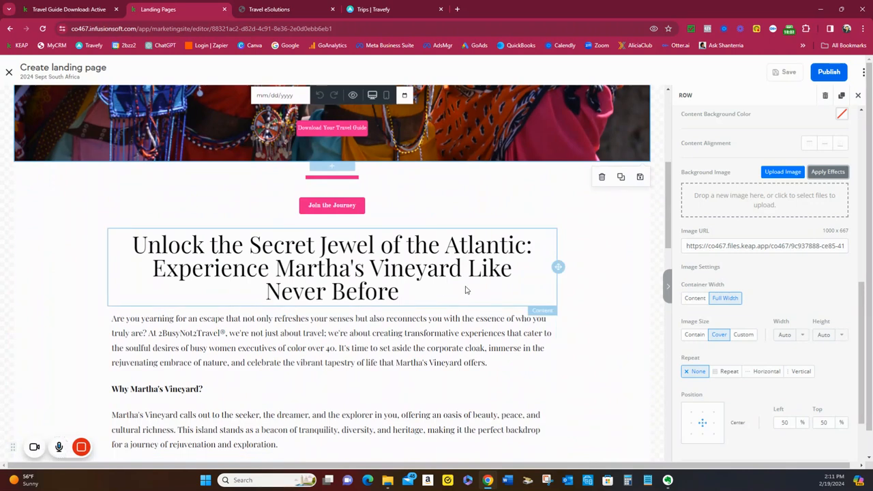
pyautogui.scroll(-11, 466, 290)
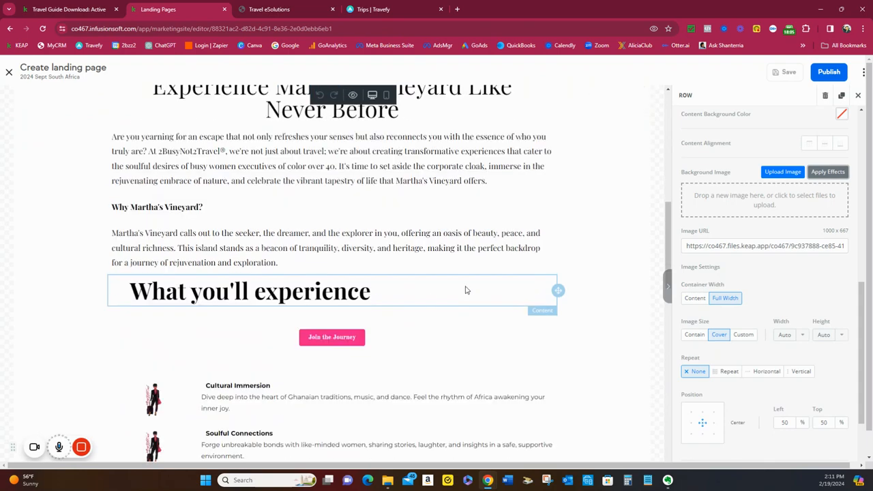
pyautogui.scroll(-4, 465, 290)
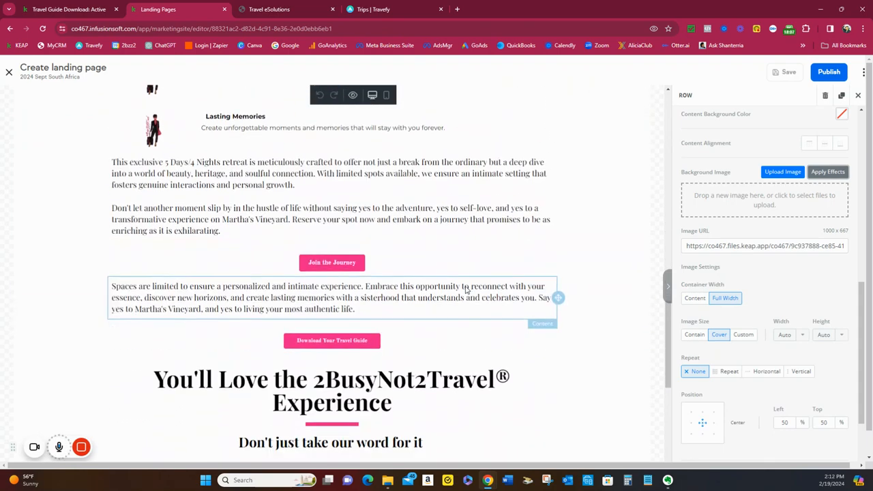
pyautogui.scroll(-3, 466, 288)
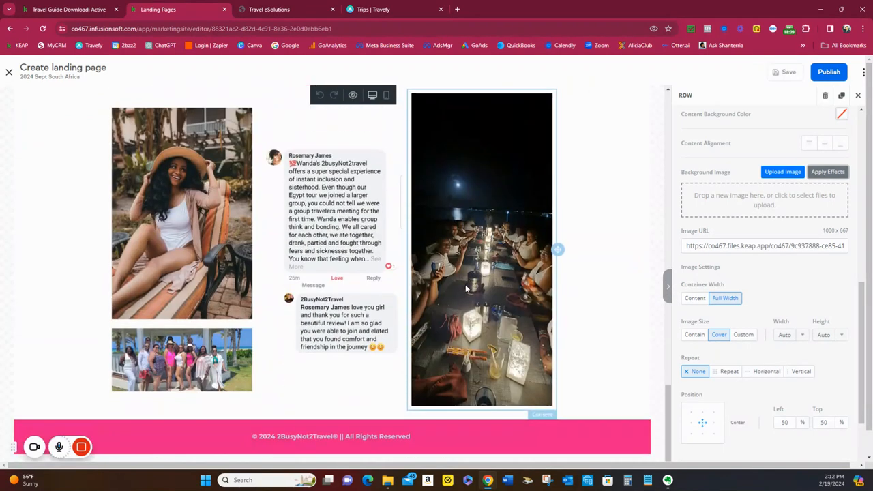
pyautogui.scroll(10, 466, 289)
pyautogui.scroll(12, 466, 288)
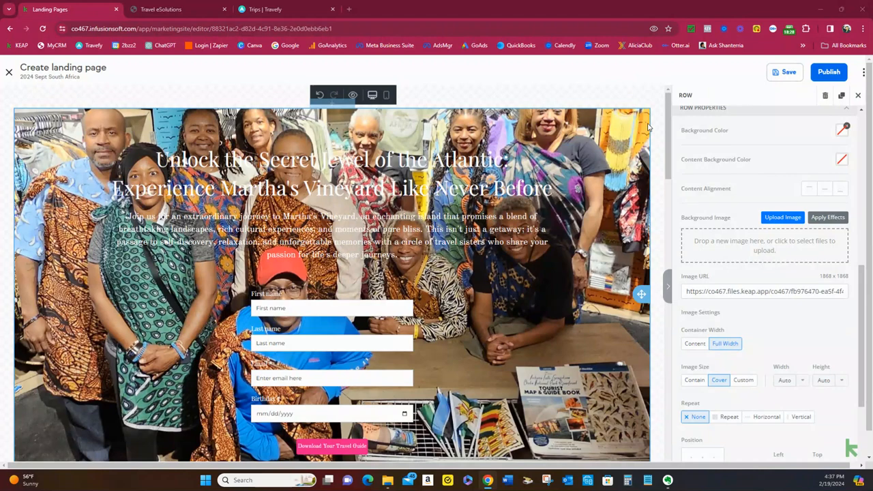
pyautogui.scroll(-1, 648, 128)
pyautogui.scroll(1, 649, 127)
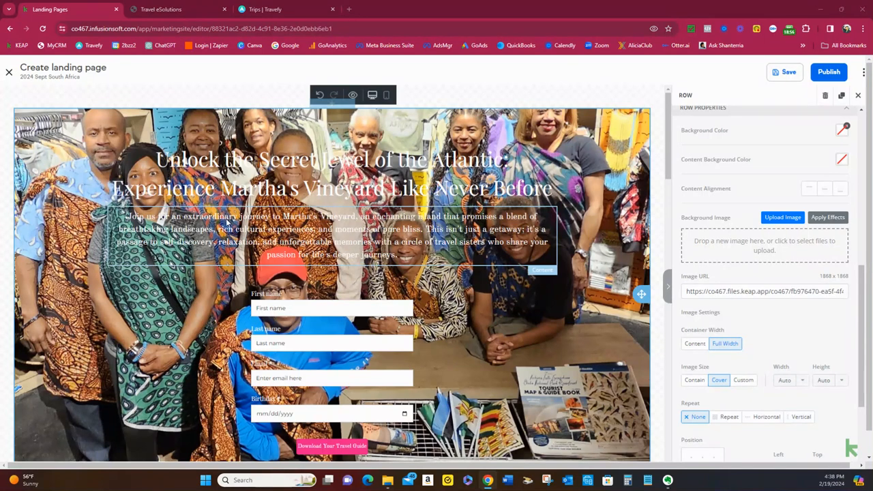
pyautogui.scroll(-4, 355, 244)
pyautogui.scroll(-8, 364, 255)
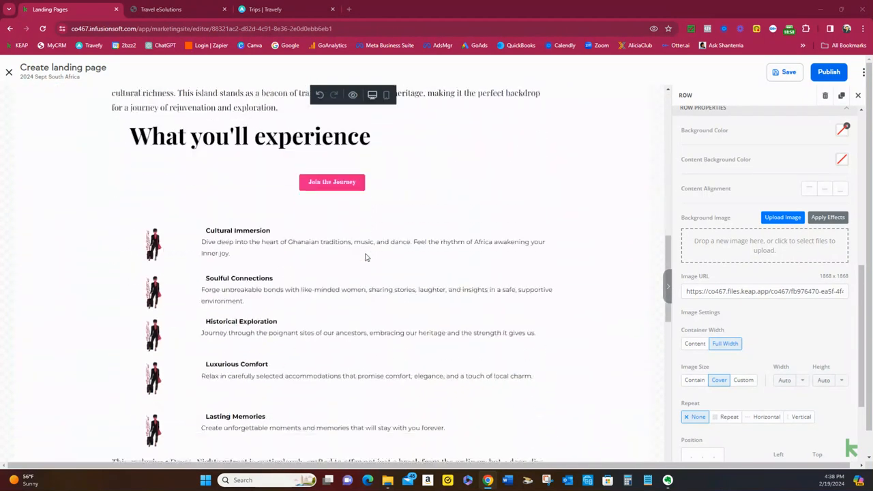
pyautogui.scroll(12, 365, 256)
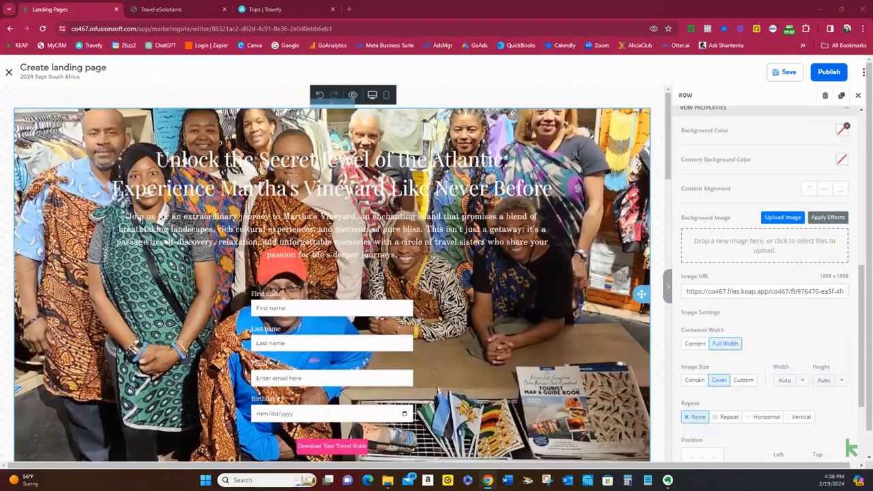
# Switch to ChatGPT and paste the Martha's Vineyard sales landing page prompt into a new chat message
pyautogui.moveTo(872, 75); pyautogui.dragTo(364, 11)
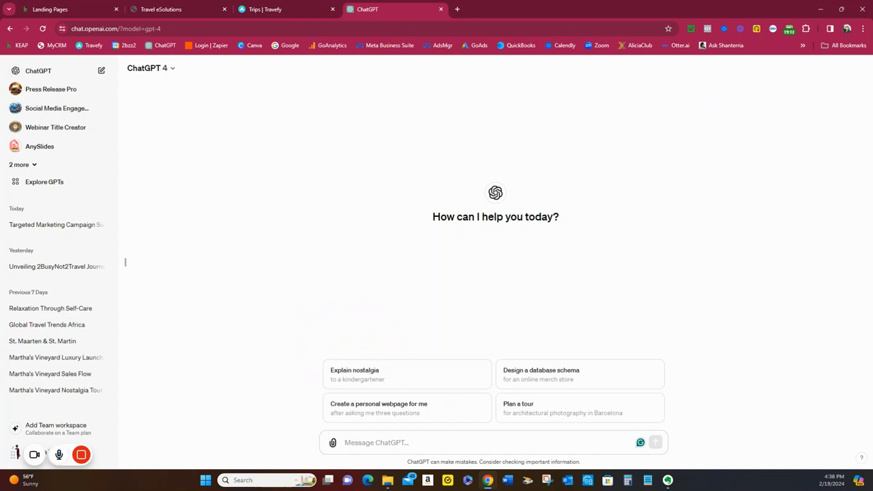
pyautogui.hotkey('alt', 'Tab')
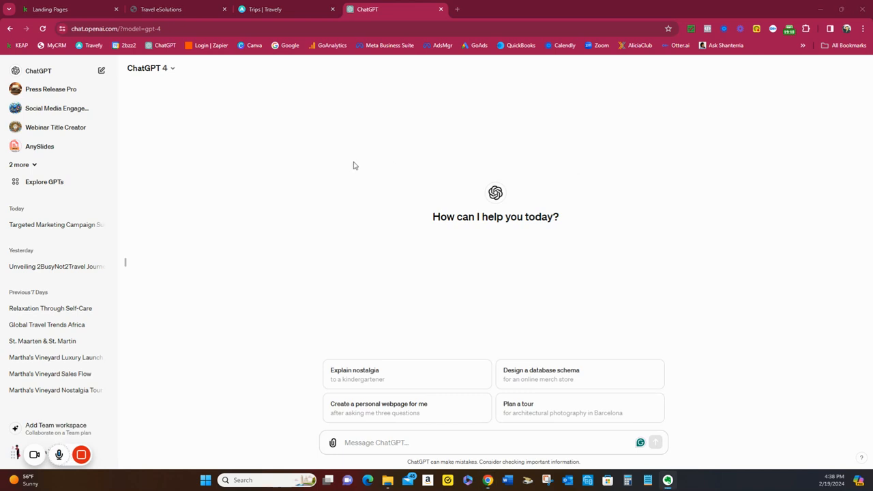
pyautogui.rightClick(369, 444)
pyautogui.click(402, 322)
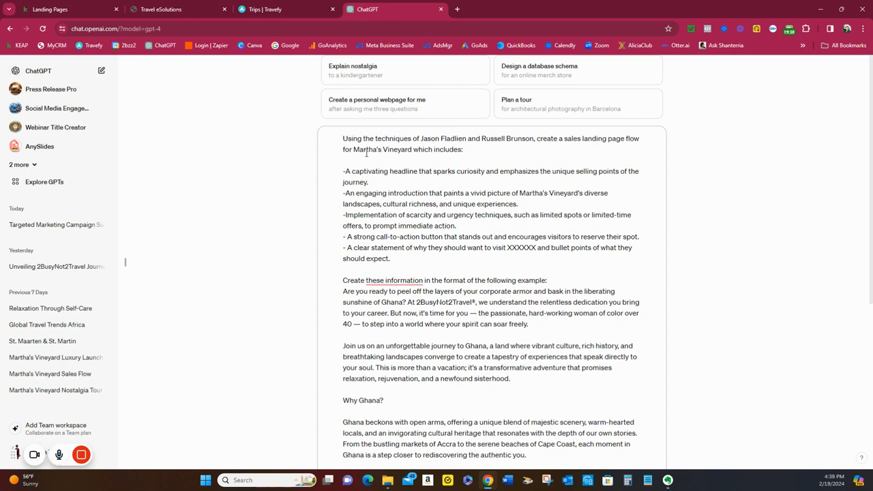
# Replace Martha's Vineyard with South Africa in the prompt's opening sentence and in its engaging introduction bullet
pyautogui.moveTo(353, 150); pyautogui.dragTo(412, 151)
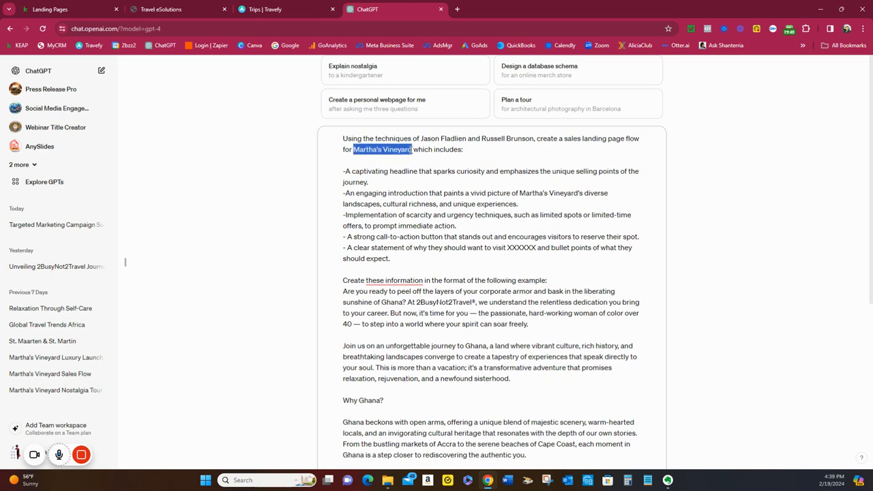
pyautogui.write('South Afr')
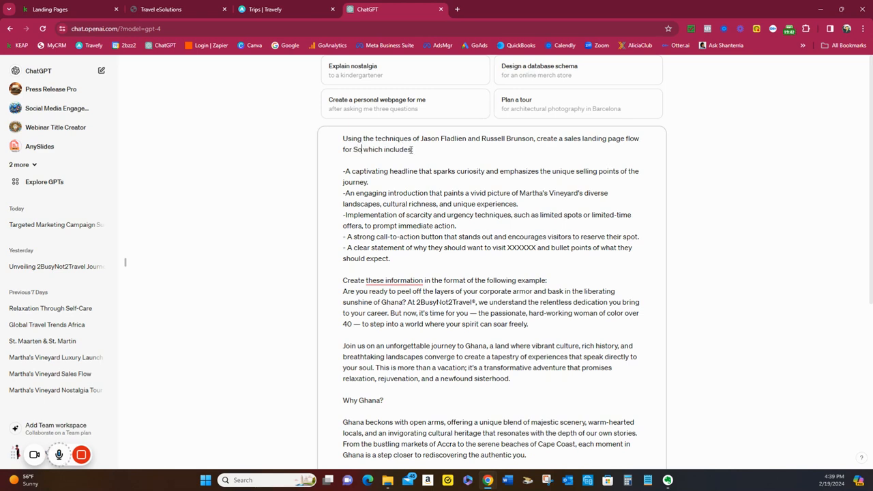
pyautogui.write('ica')
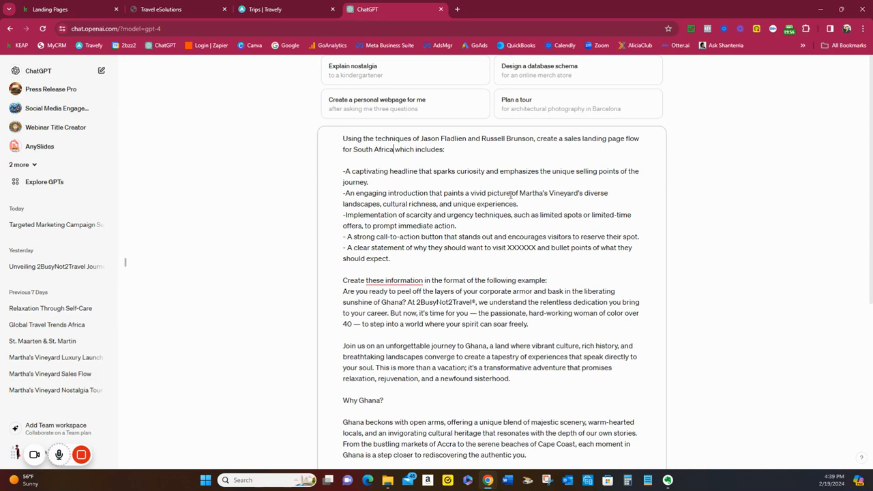
pyautogui.moveTo(520, 193); pyautogui.dragTo(581, 190)
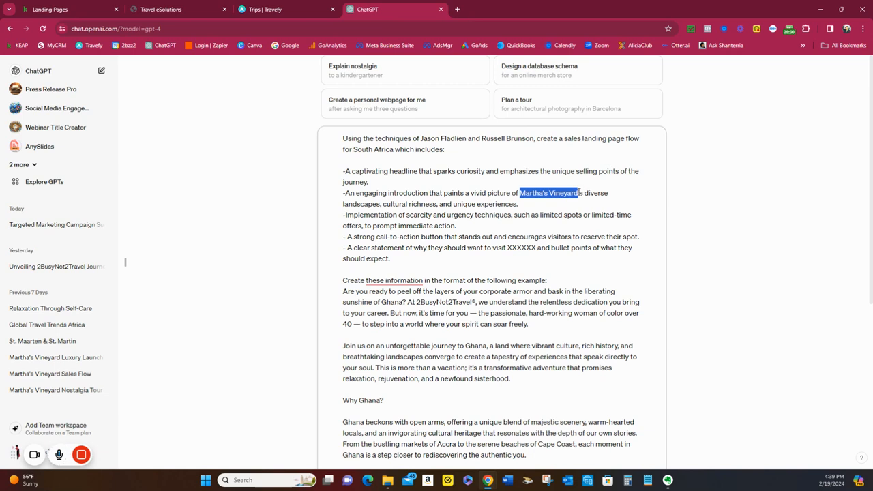
pyautogui.write('South Africa')
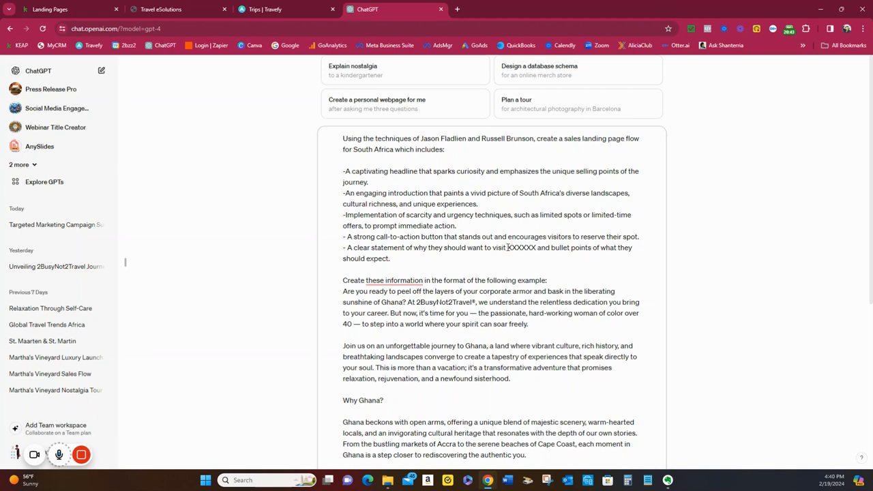
# Replace the XXXXXX placeholder in the prompt with South Africa and correct "these information" to "this information"
pyautogui.moveTo(507, 247); pyautogui.dragTo(537, 249)
pyautogui.write('South Africa')
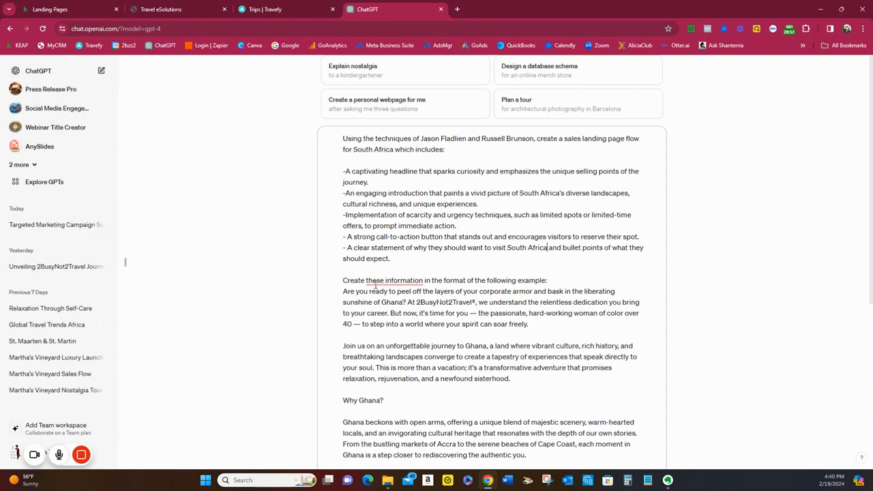
pyautogui.moveTo(372, 286)
pyautogui.click(382, 307)
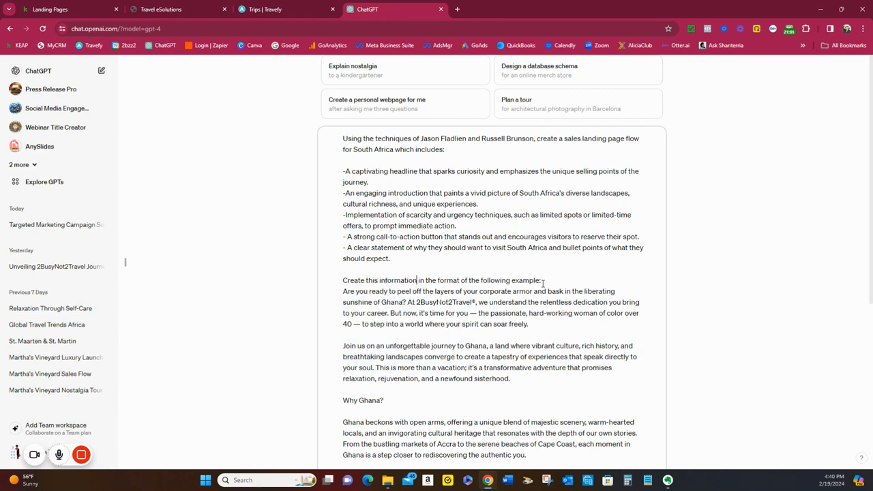
# Check the Ghana example text in the rest of the prompt and send the message
pyautogui.scroll(-2, 513, 290)
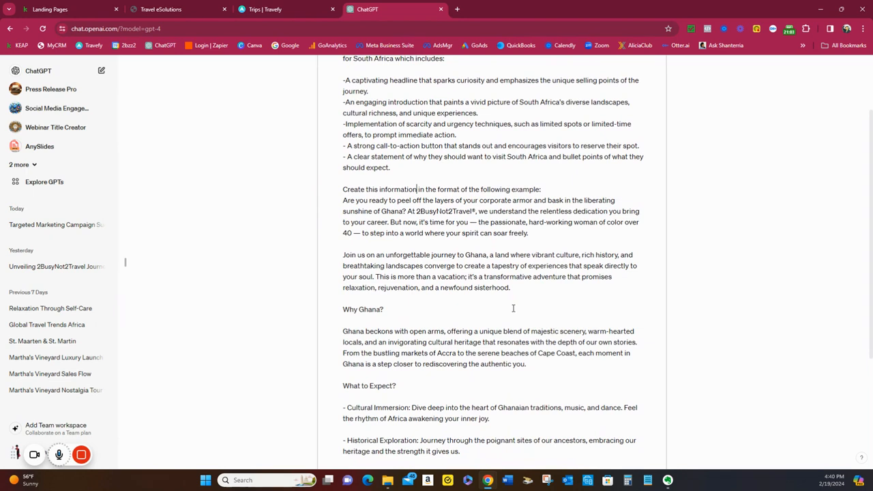
pyautogui.scroll(-2, 513, 308)
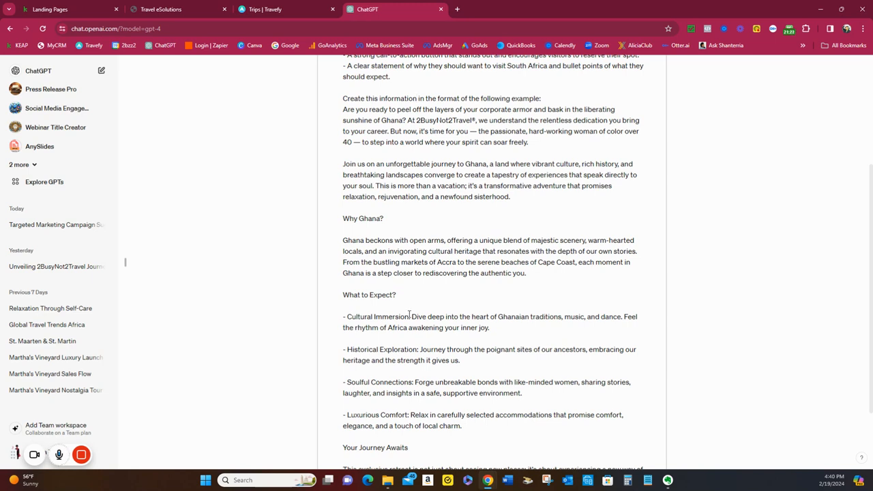
pyautogui.scroll(-2, 410, 314)
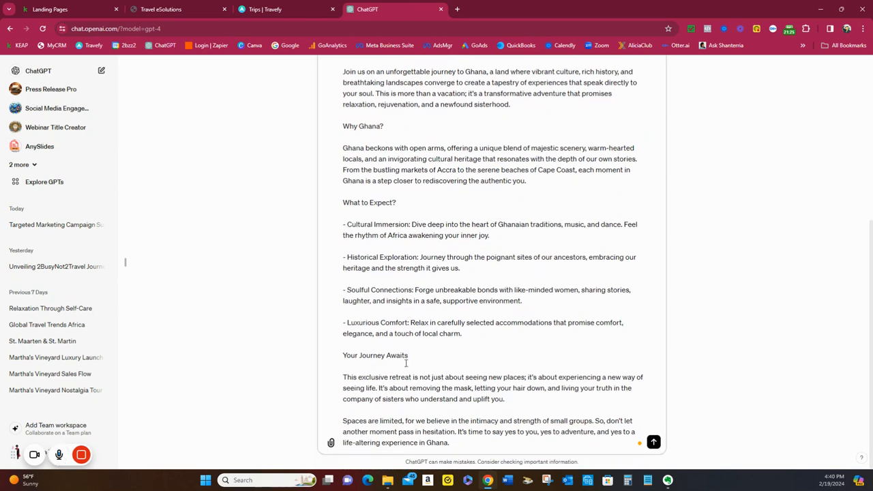
pyautogui.click(654, 443)
# Read through the generated South Africa sales copy, including the introduction, Why South Africa, What to Expect and Your Journey Awaits sections
pyautogui.scroll(5, 778, 358)
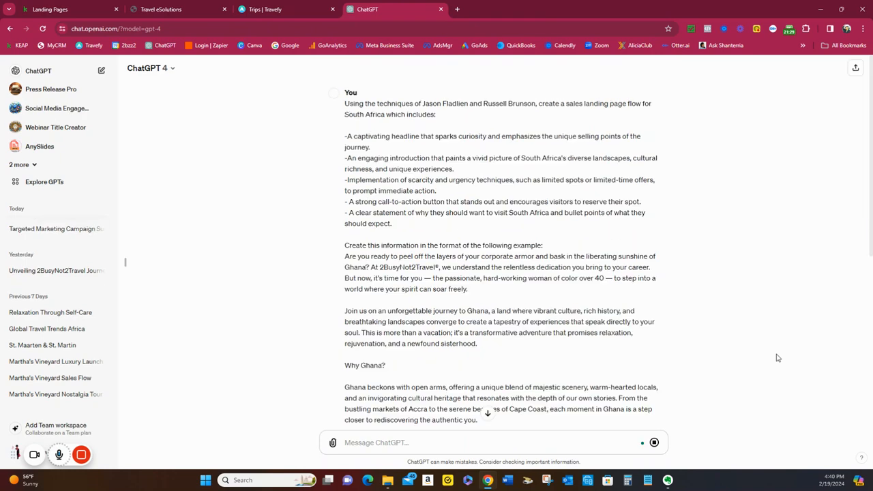
pyautogui.scroll(-5, 759, 361)
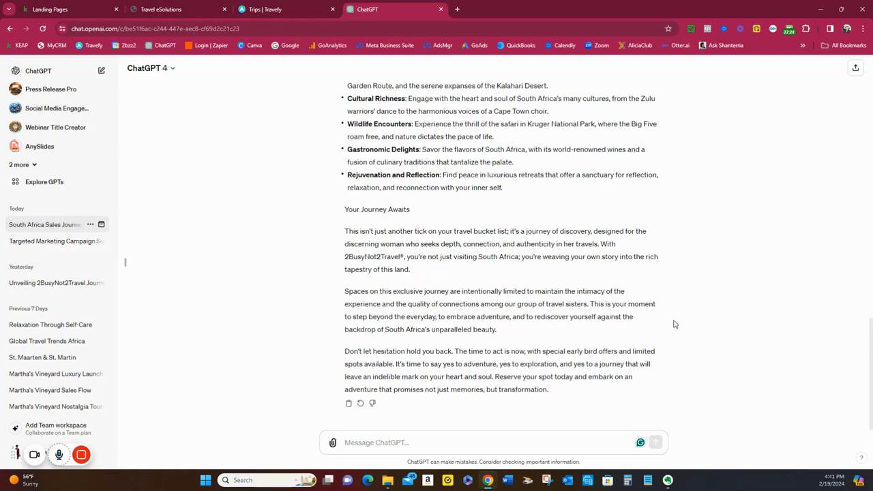
pyautogui.scroll(5, 674, 324)
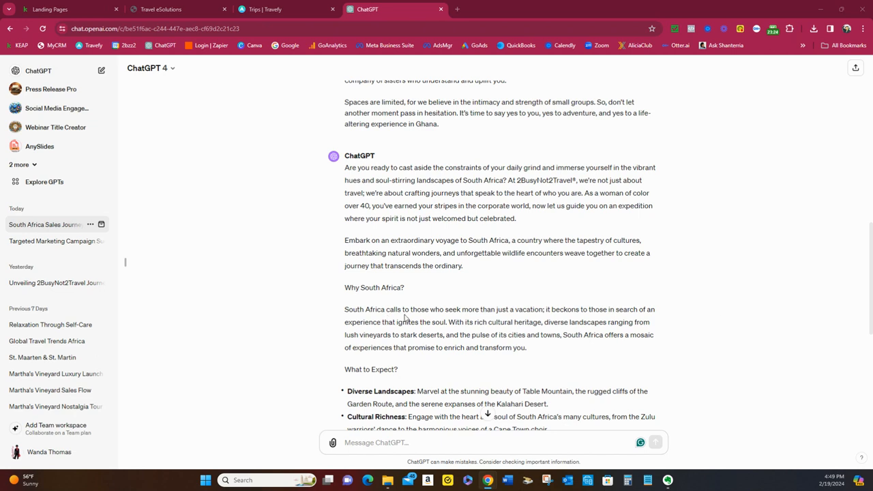
pyautogui.scroll(-2, 436, 315)
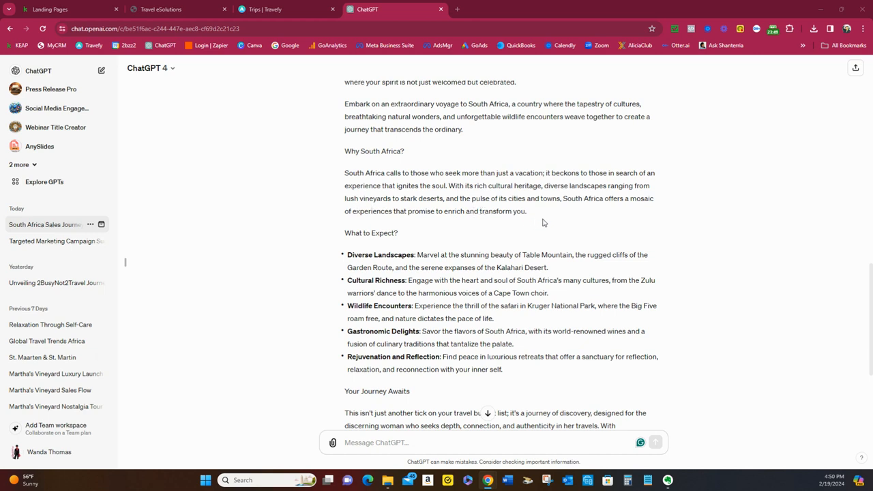
pyautogui.scroll(-2, 543, 222)
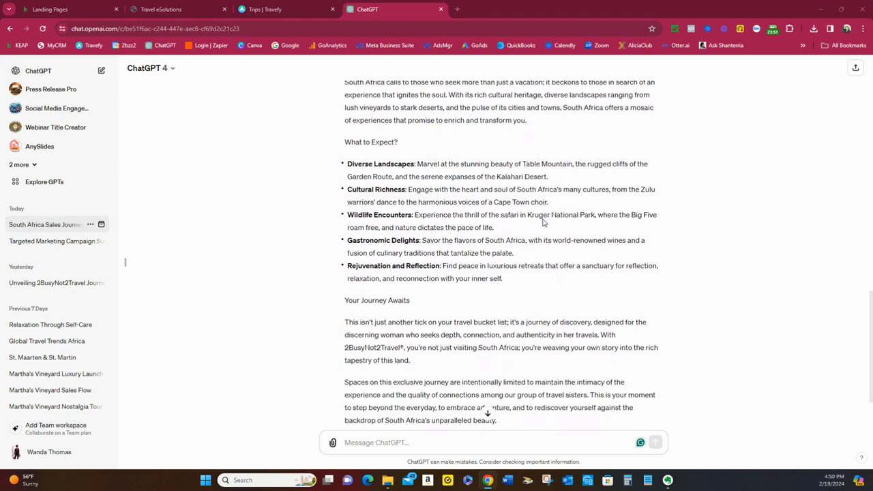
pyautogui.scroll(-2, 543, 223)
pyautogui.scroll(3, 543, 223)
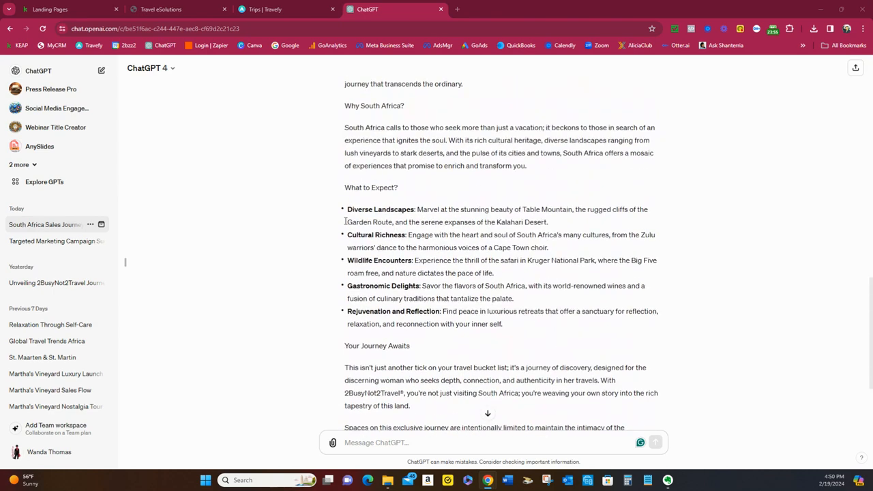
pyautogui.scroll(-3, 441, 258)
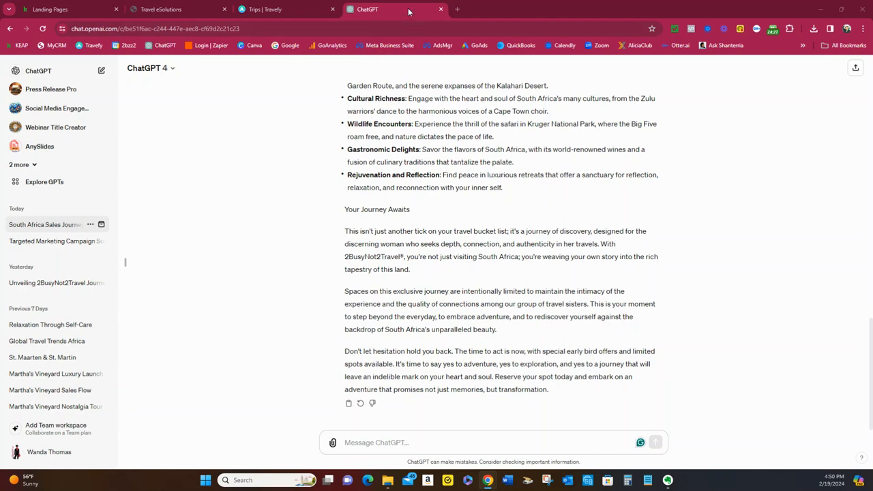
# Return to the Keap landing page draft and replace the hero headline with "Unlock the Soul of South Africa: A Journey of Discovery for Women of Wonder"
pyautogui.moveTo(412, 18); pyautogui.dragTo(872, 116)
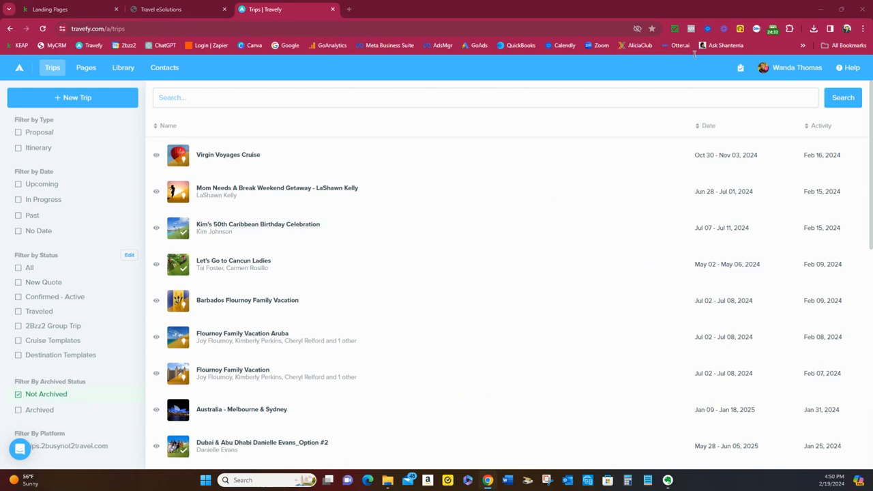
pyautogui.click(92, 11)
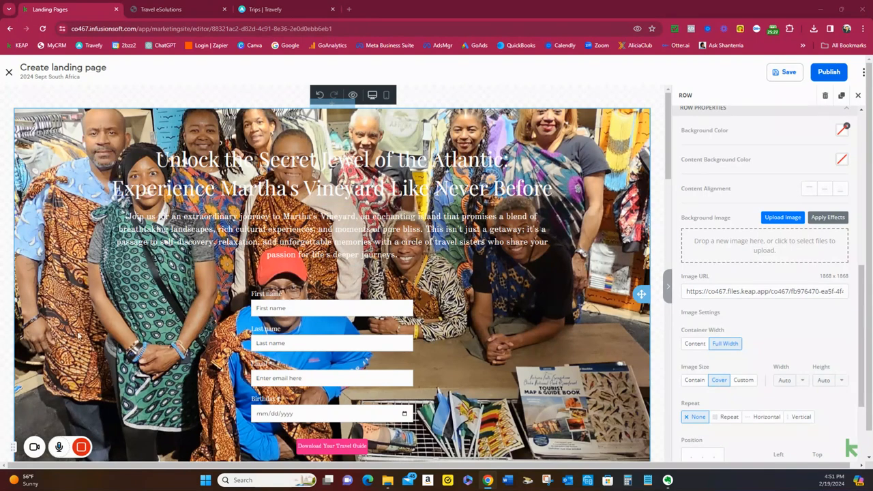
pyautogui.click(381, 166)
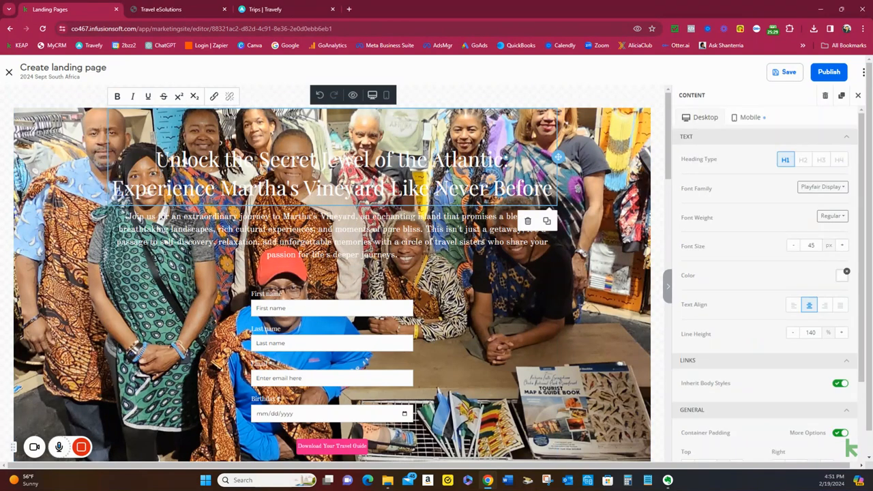
pyautogui.moveTo(156, 159); pyautogui.dragTo(553, 189)
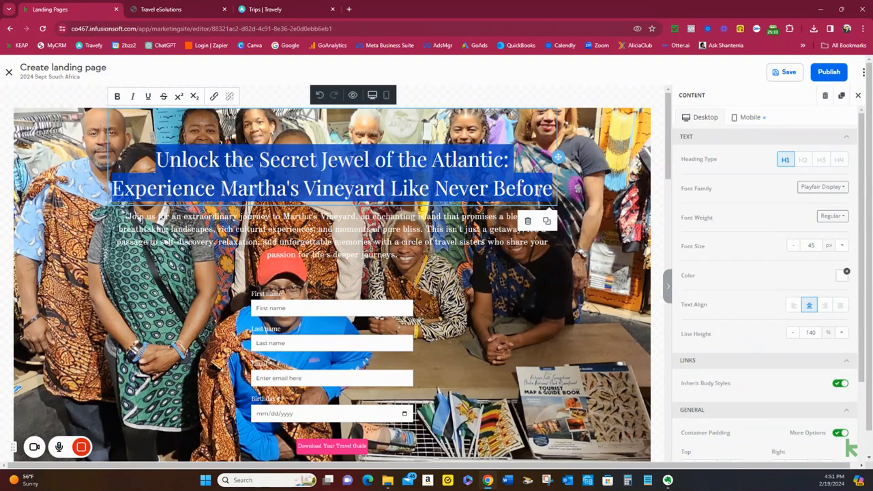
pyautogui.rightClick(552, 192)
pyautogui.click(570, 263)
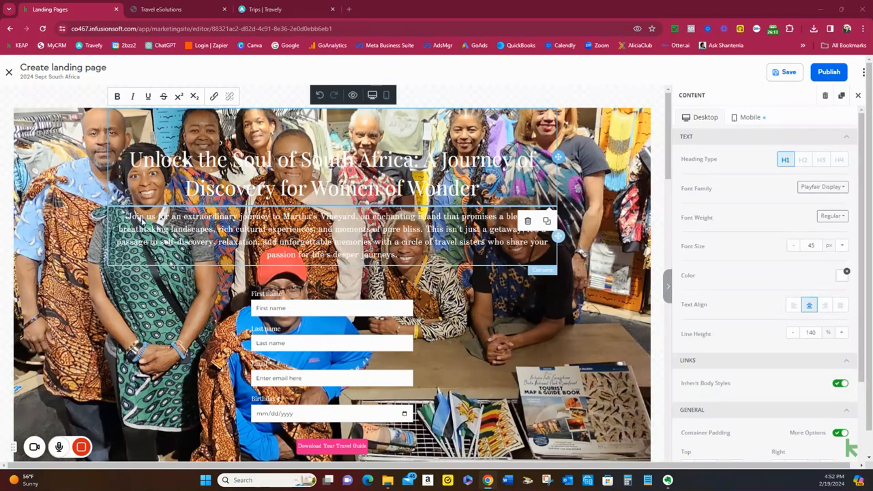
# Replace the Martha's Vineyard paragraph under the hero headline with the copied introduction beginning "Embark on an extraordinary voyage to South Africa"
pyautogui.click(164, 220)
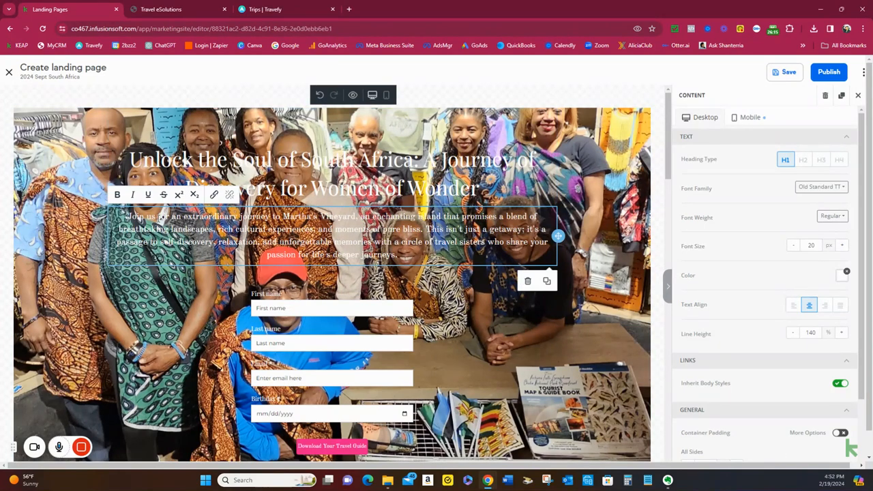
pyautogui.moveTo(128, 217); pyautogui.dragTo(399, 256)
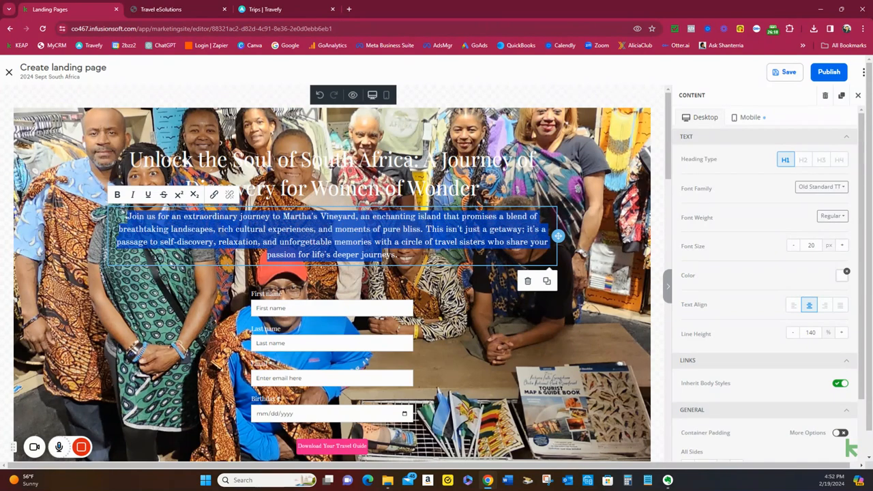
pyautogui.rightClick(393, 255)
pyautogui.click(448, 92)
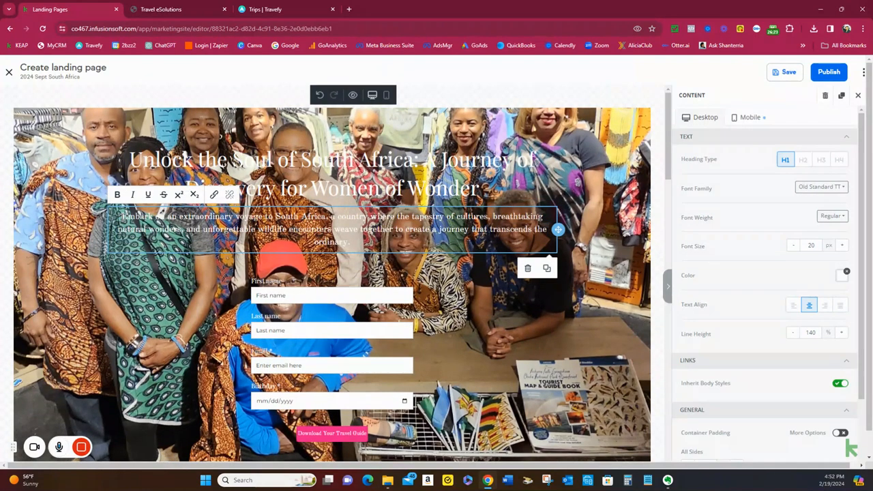
# Reword the opening of the hero paragraph to "Come and embark on an extraordinary voyage to South Africa"
pyautogui.write('Come,')
pyautogui.press('BackSpace')
pyautogui.press('BackSpace')
pyautogui.write('and')
pyautogui.press('Delete')
pyautogui.write('e')
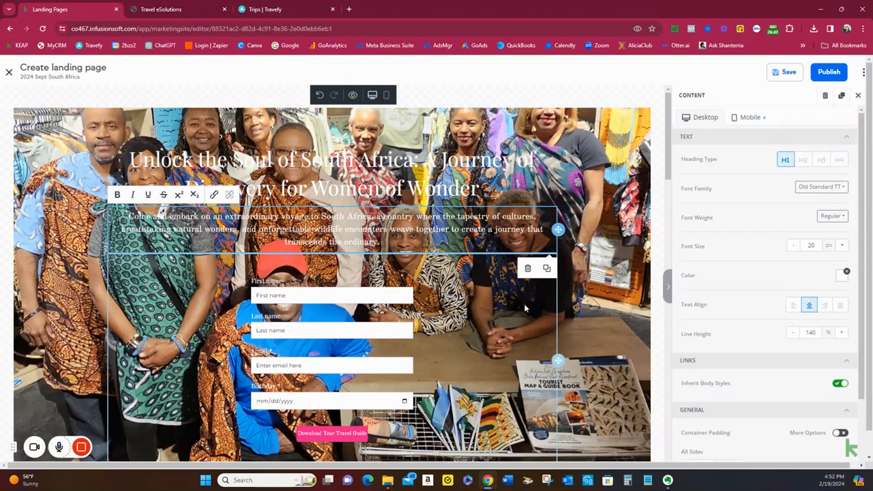
# Remove the "2024 Sept South Africa Download" tag from the submit button settings of the hero's lead capture form
pyautogui.scroll(-1, 492, 308)
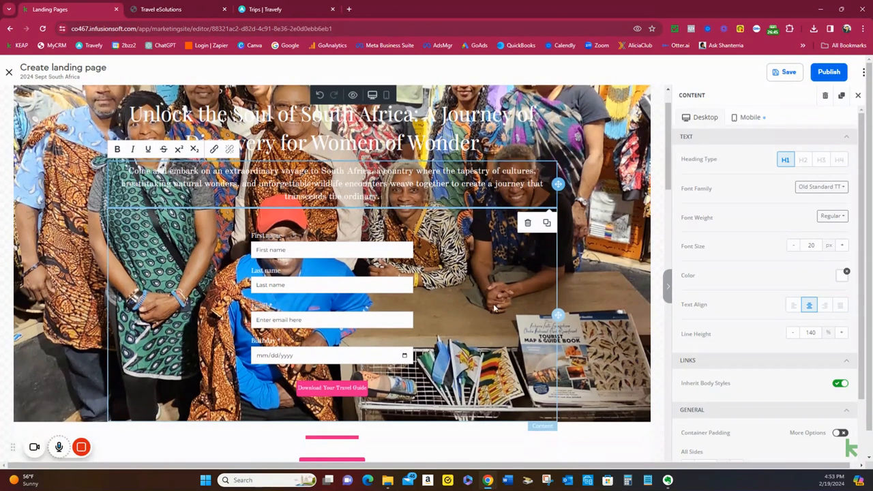
pyautogui.scroll(-1, 481, 304)
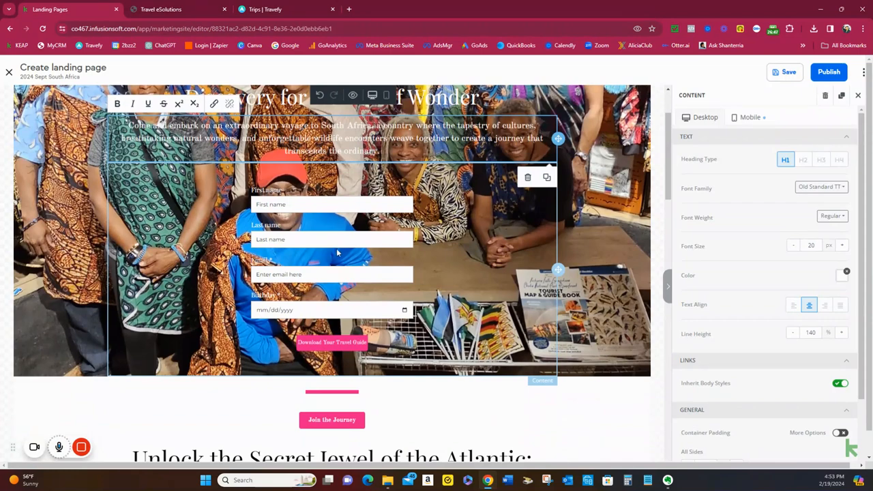
pyautogui.click(325, 350)
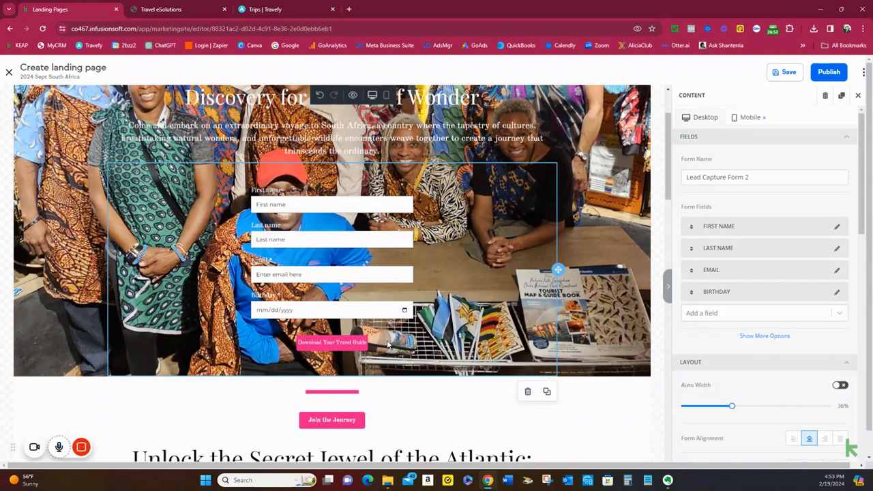
pyautogui.scroll(-4, 752, 302)
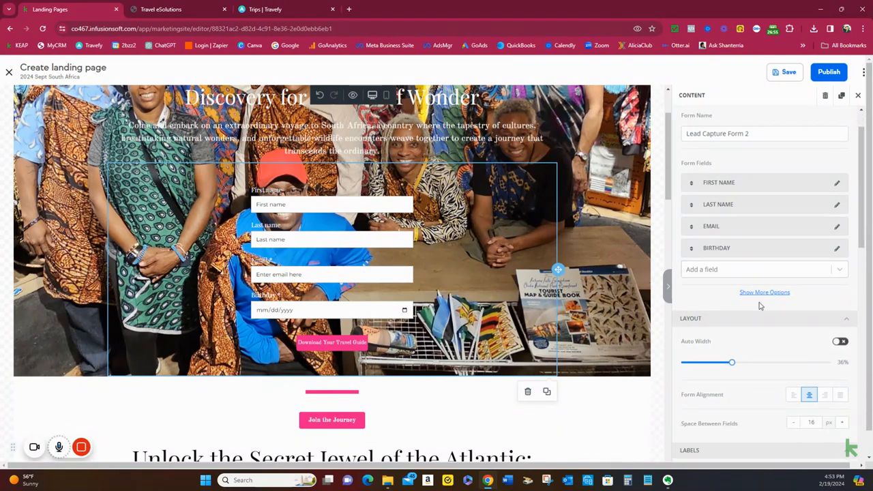
pyautogui.scroll(-5, 764, 307)
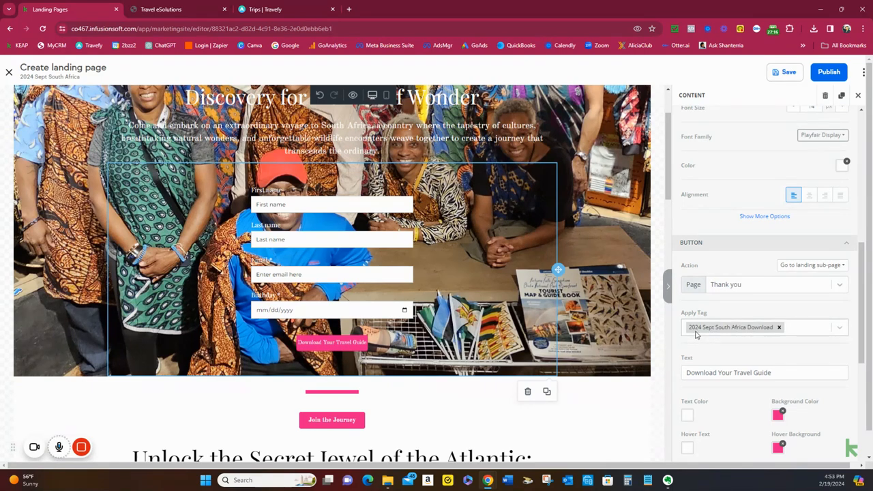
pyautogui.click(780, 328)
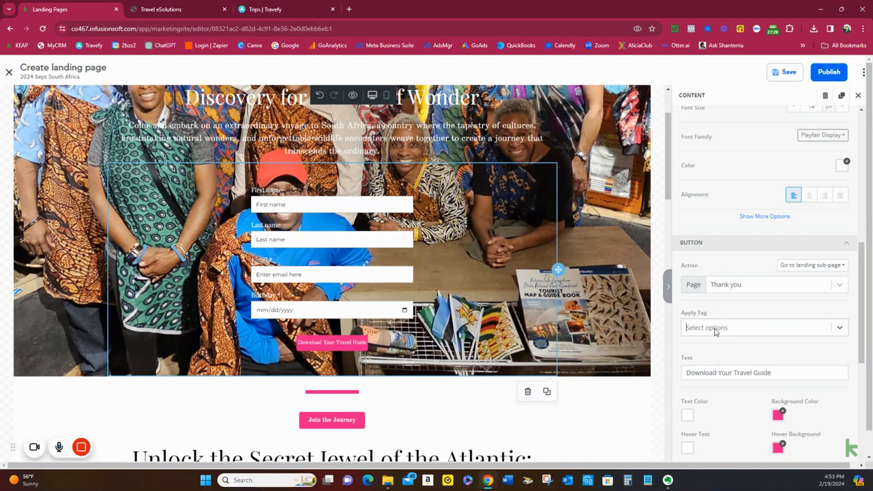
pyautogui.write('Request')
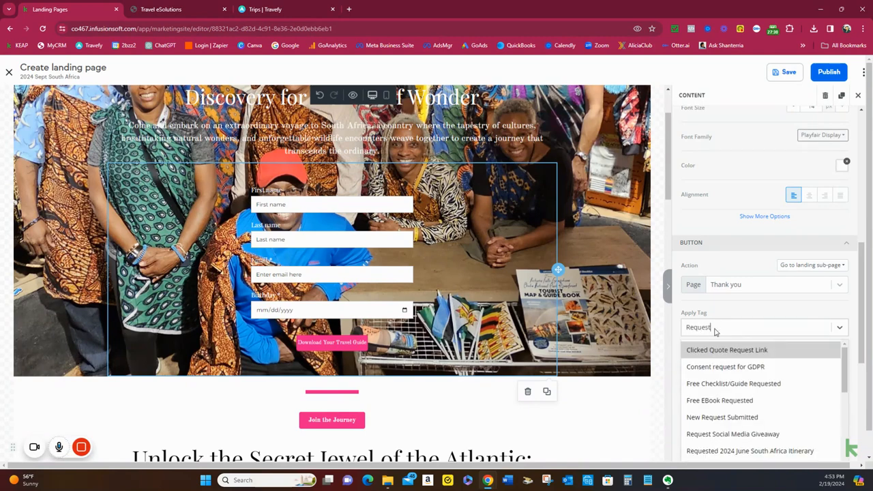
pyautogui.write('e')
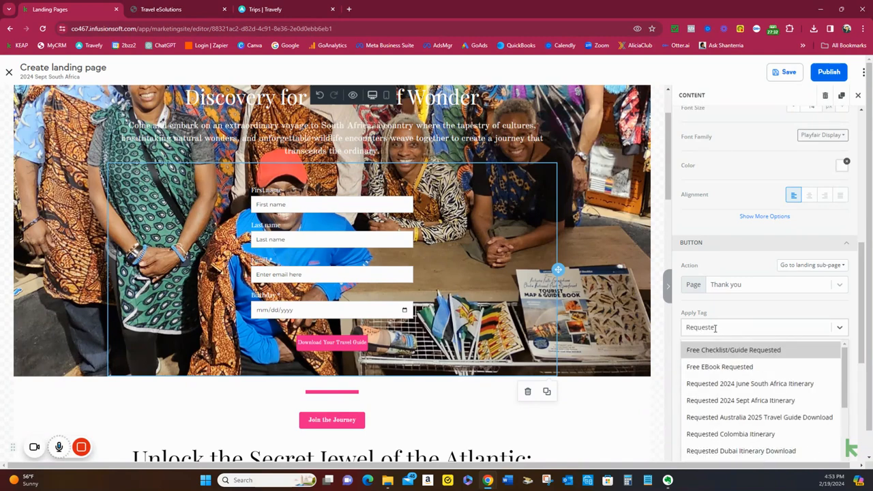
pyautogui.write('d')
pyautogui.click(736, 402)
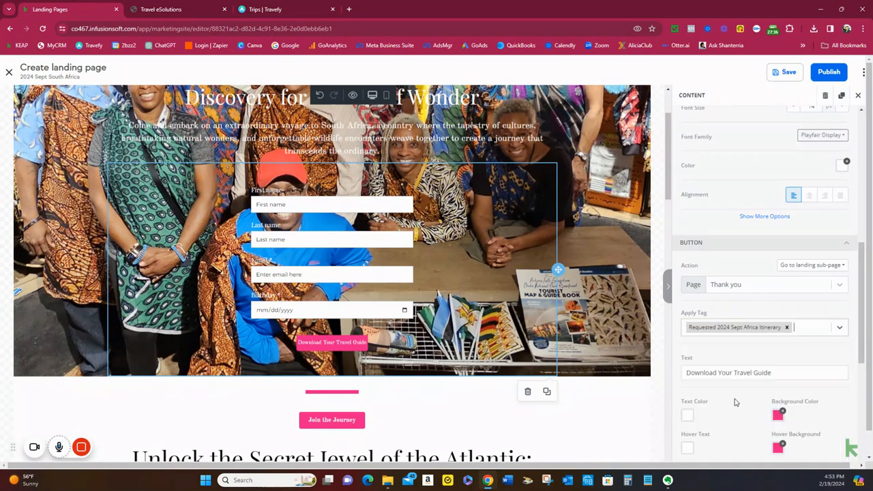
pyautogui.click(786, 329)
pyautogui.click(787, 330)
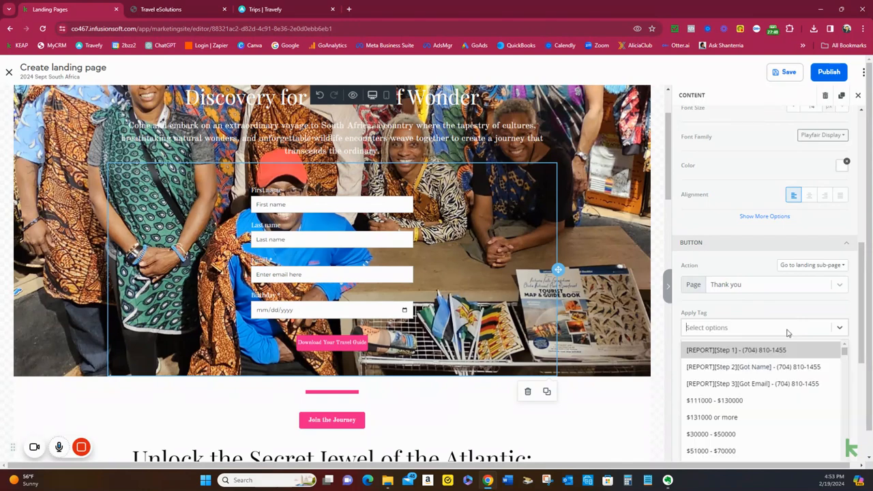
# Start creating a new tag named "Requested 2024 Sept South Africa Itinerary" for the form's submit button
pyautogui.write('requ')
pyautogui.press('BackSpace')
pyautogui.press('BackSpace')
pyautogui.press('BackSpace')
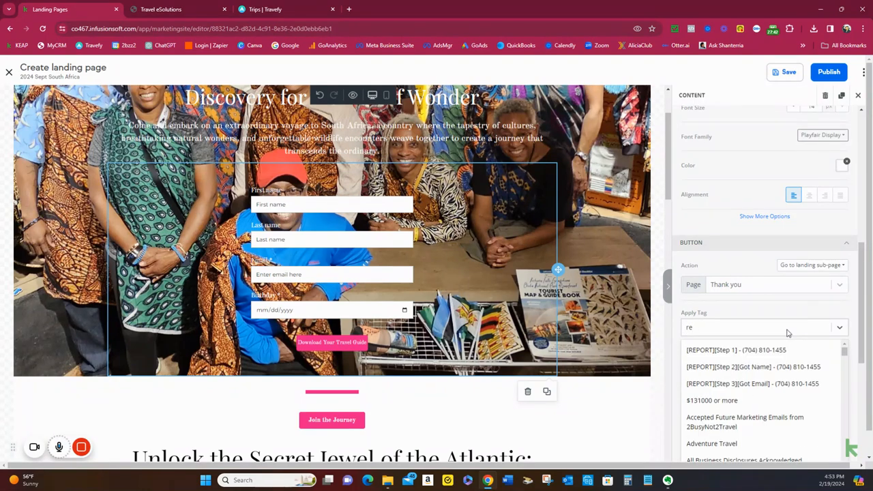
pyautogui.write('Requested ')
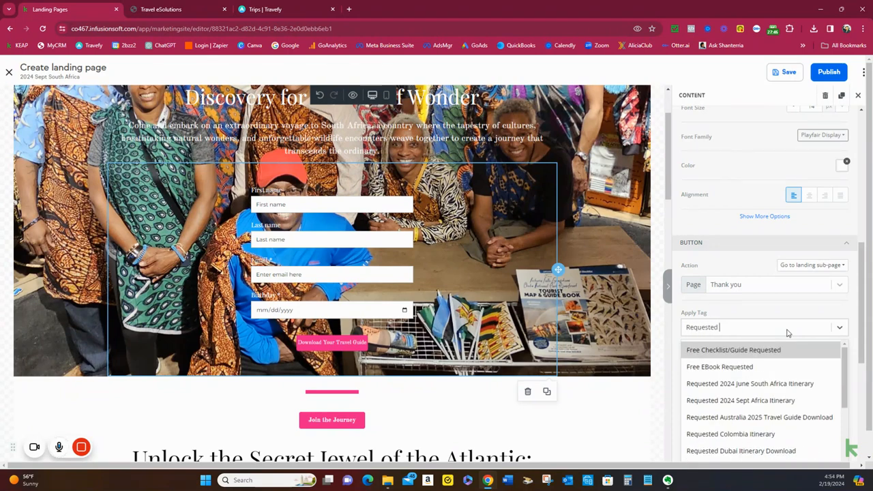
pyautogui.write('2024')
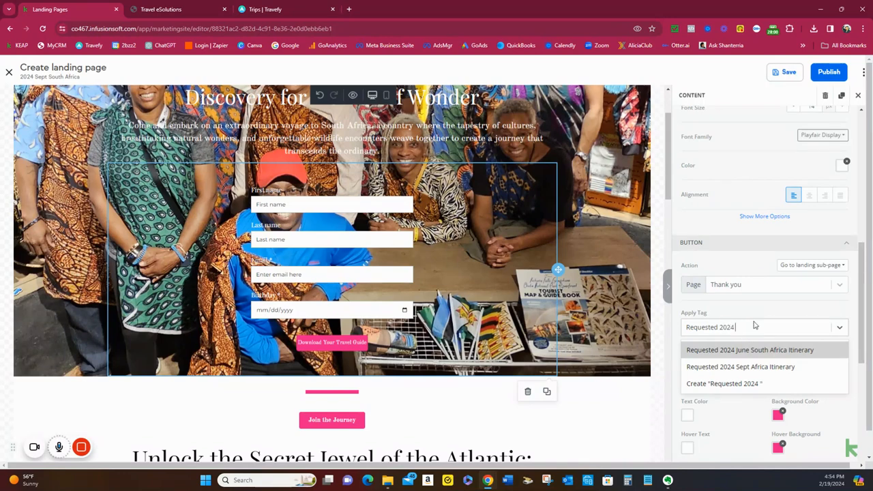
pyautogui.write('Sept S')
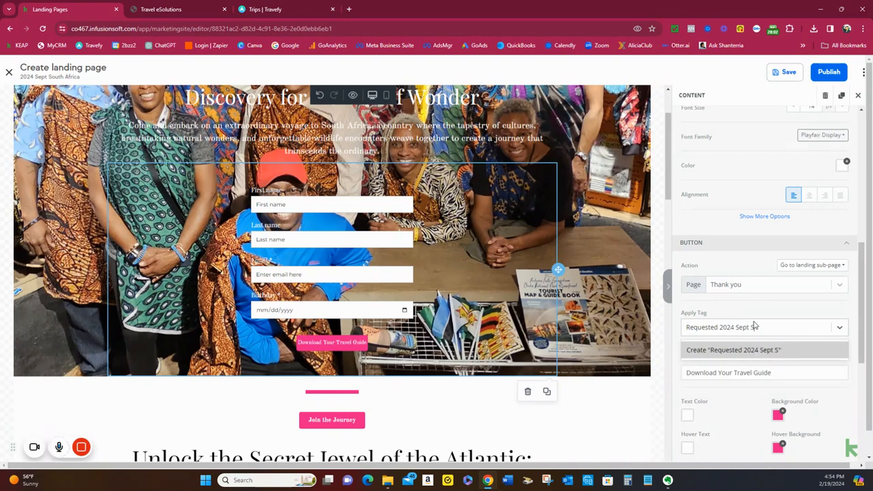
pyautogui.write('outh Africa Itinerary')
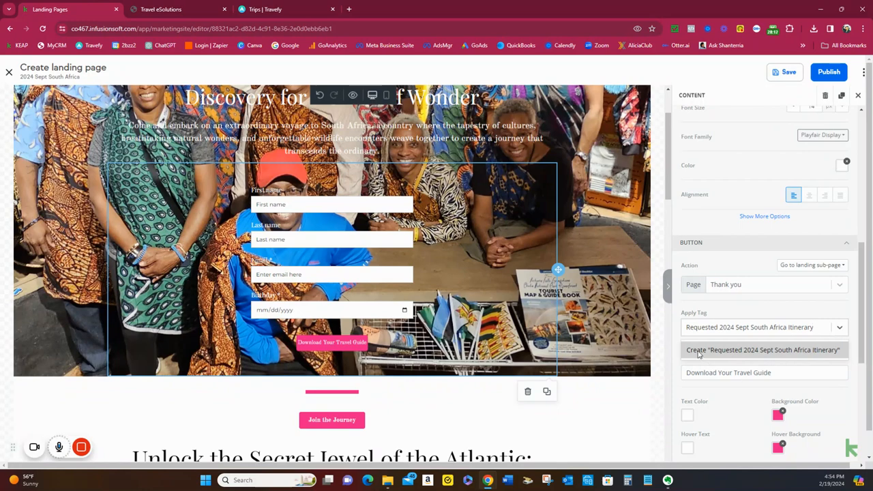
pyautogui.click(785, 350)
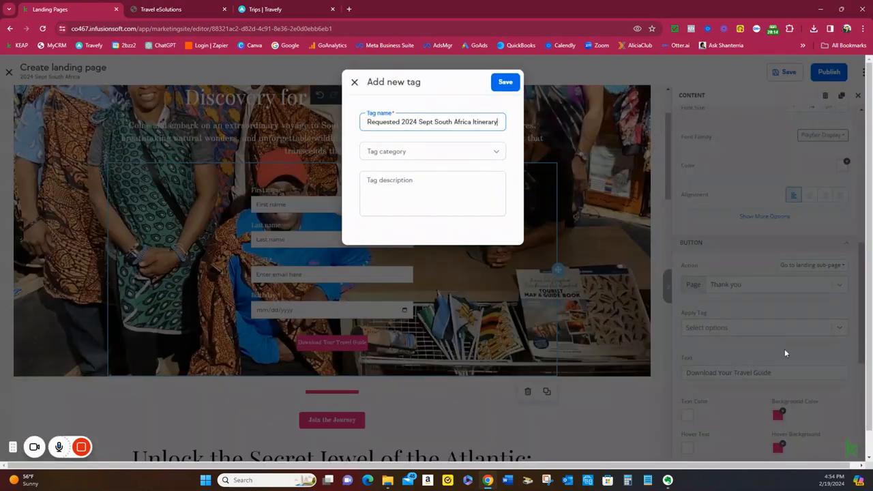
# Assign the new itinerary tag to the Destination Prospect Tags category and save it
pyautogui.click(456, 146)
pyautogui.scroll(-3, 400, 231)
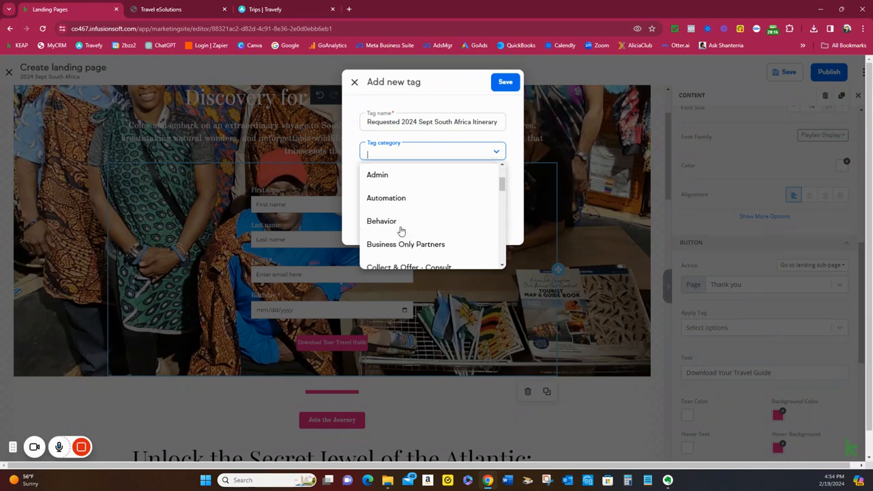
pyautogui.scroll(-5, 401, 232)
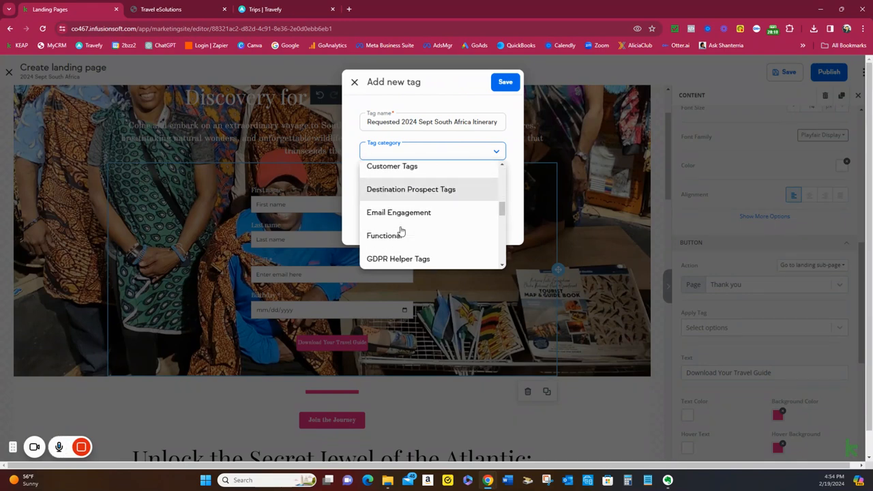
pyautogui.click(420, 190)
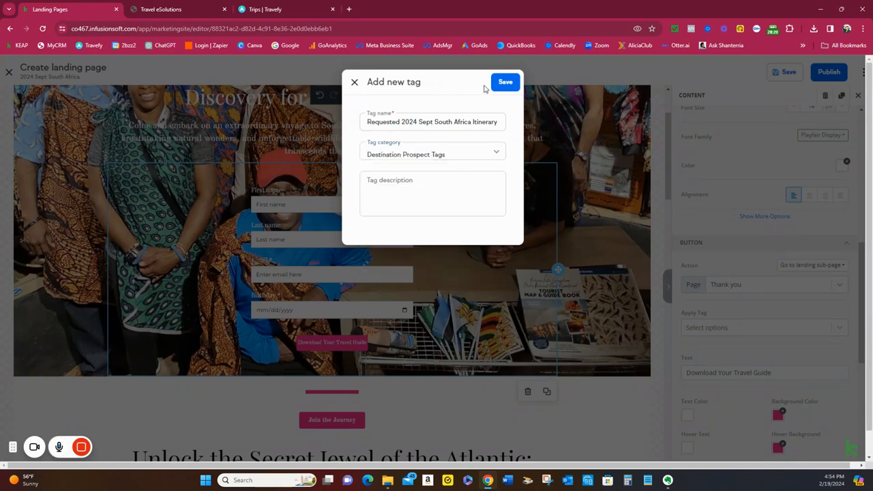
pyautogui.click(505, 83)
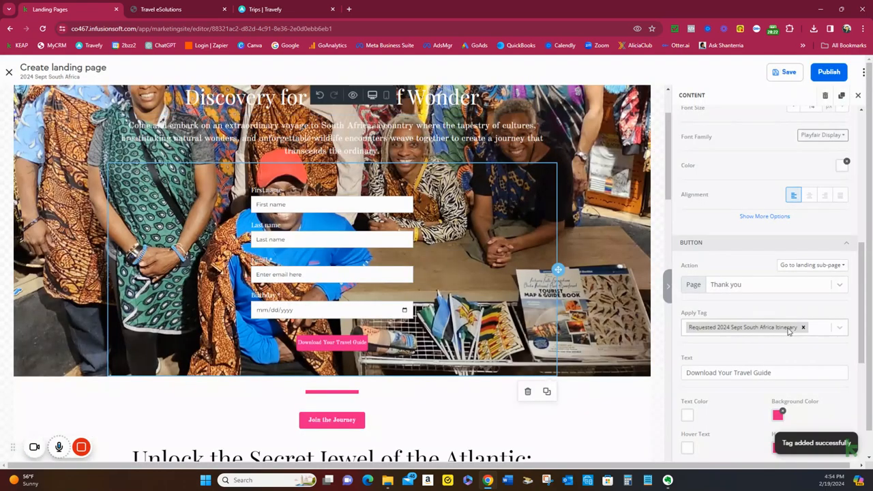
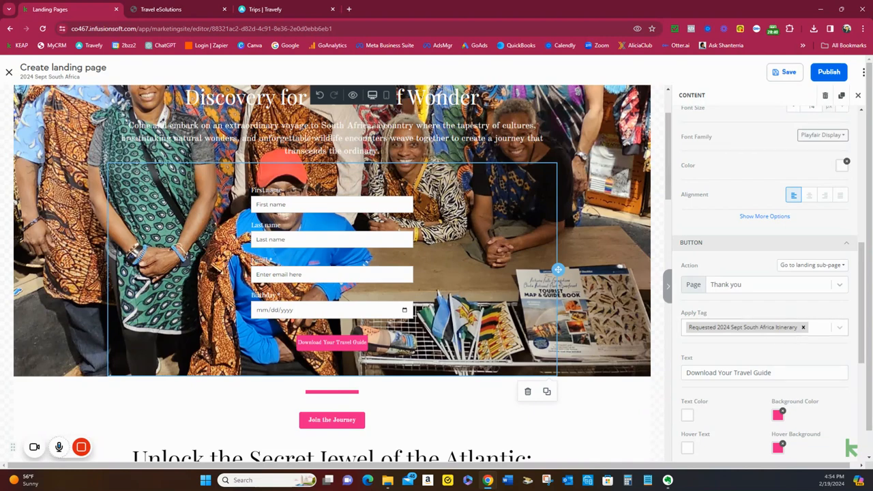
# Clear the link URL of the "Join the Journey" button directly below the hero image
pyautogui.scroll(-3, 378, 276)
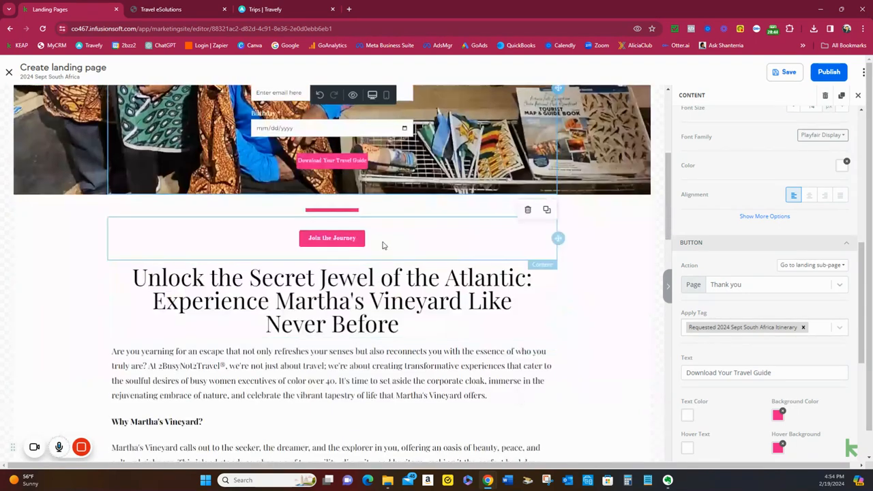
pyautogui.click(384, 245)
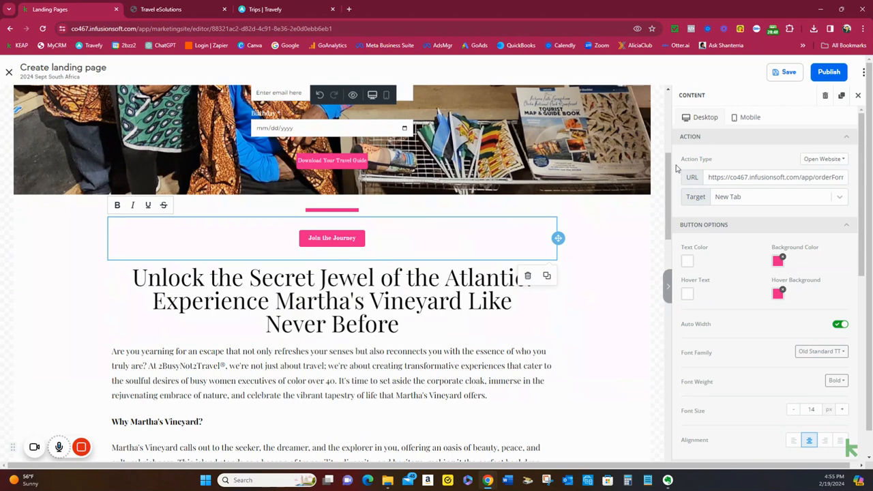
pyautogui.moveTo(707, 177); pyautogui.dragTo(800, 182)
pyautogui.press('BackSpace')
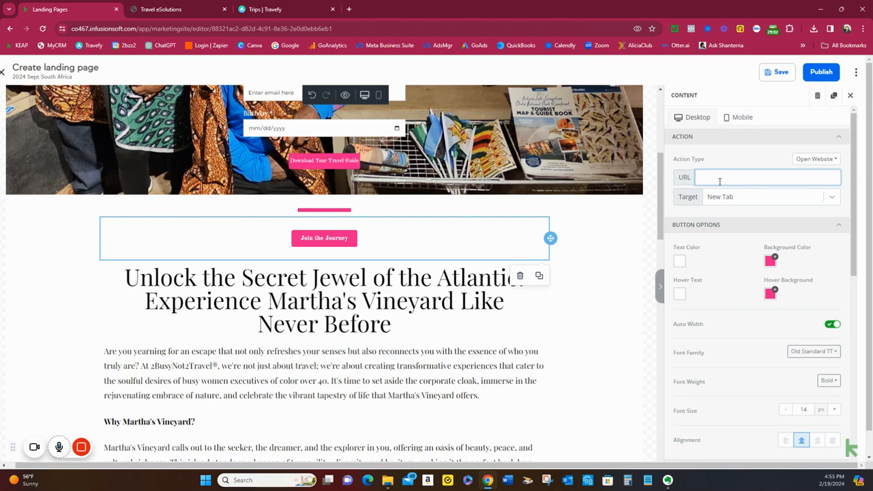
# Copy the hero headline "Unlock the Soul of South Africa: A Journey of Discovery for Women of Wonder"
pyautogui.click(487, 333)
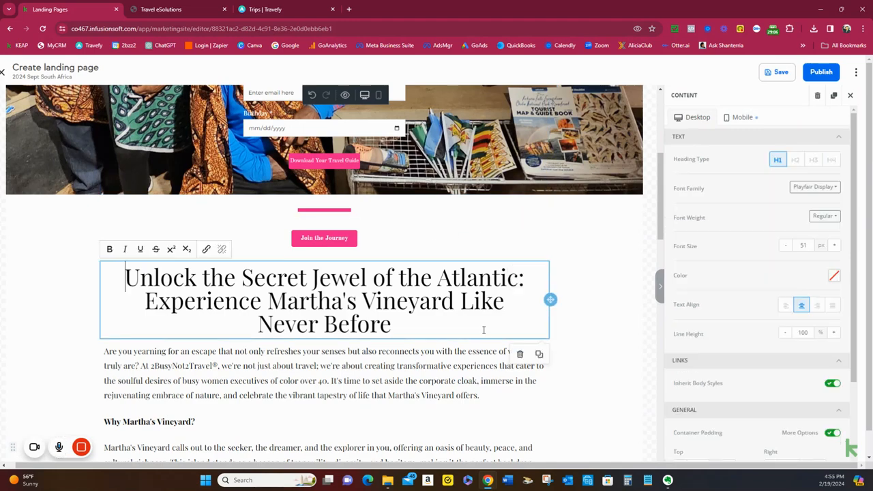
pyautogui.scroll(1, 485, 334)
pyautogui.scroll(2, 484, 333)
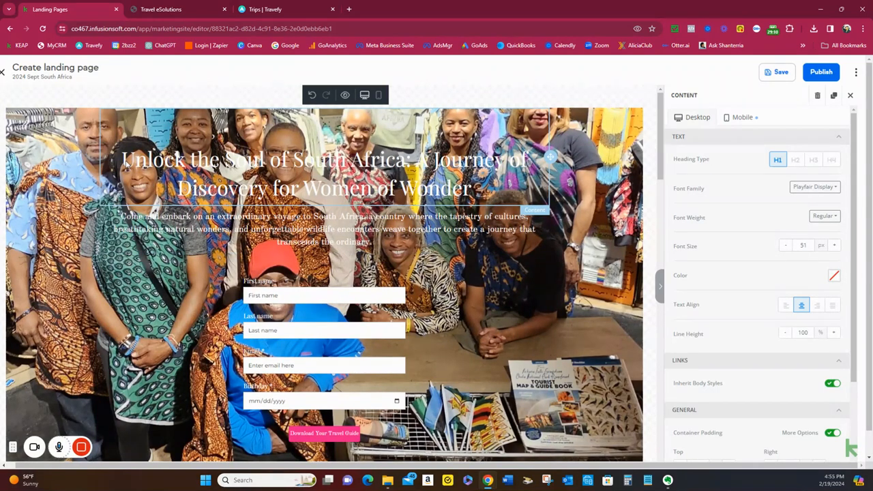
pyautogui.click(150, 173)
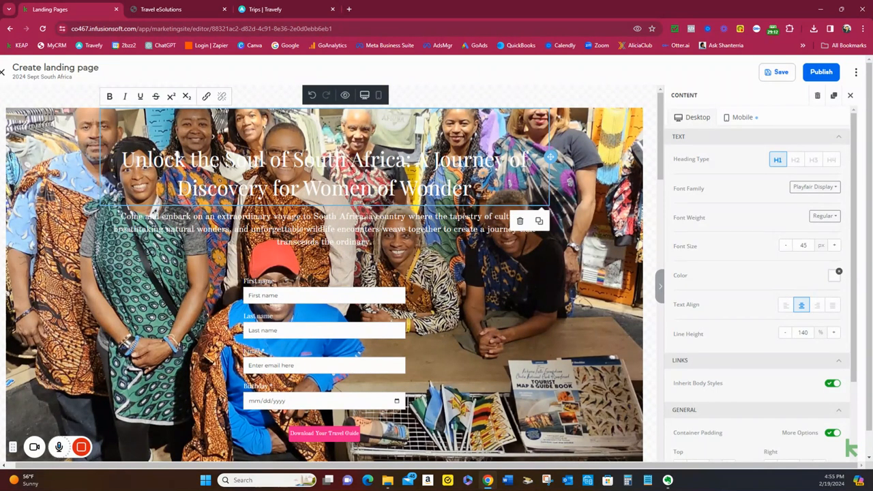
pyautogui.moveTo(477, 189); pyautogui.dragTo(123, 158)
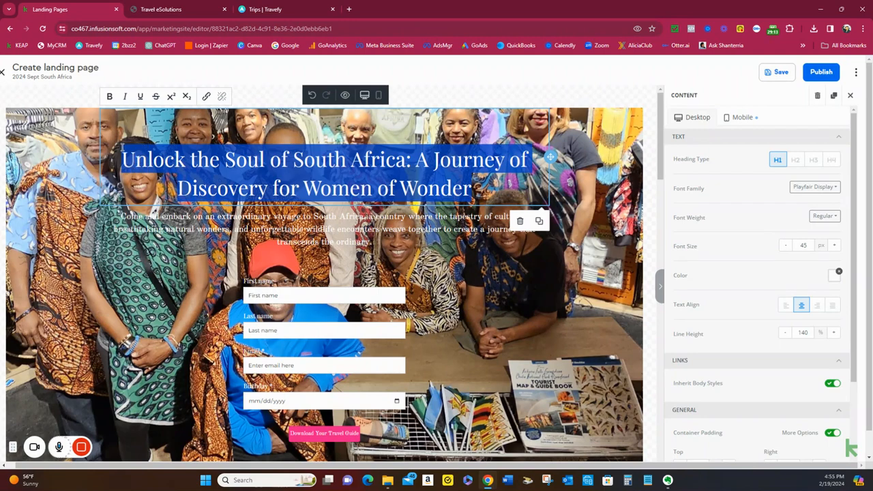
pyautogui.rightClick(163, 150)
pyautogui.click(191, 194)
# Replace the "Unlock the Secret Jewel of the Atlantic" section heading with the copied South Africa headline as plain text
pyautogui.scroll(-2, 529, 213)
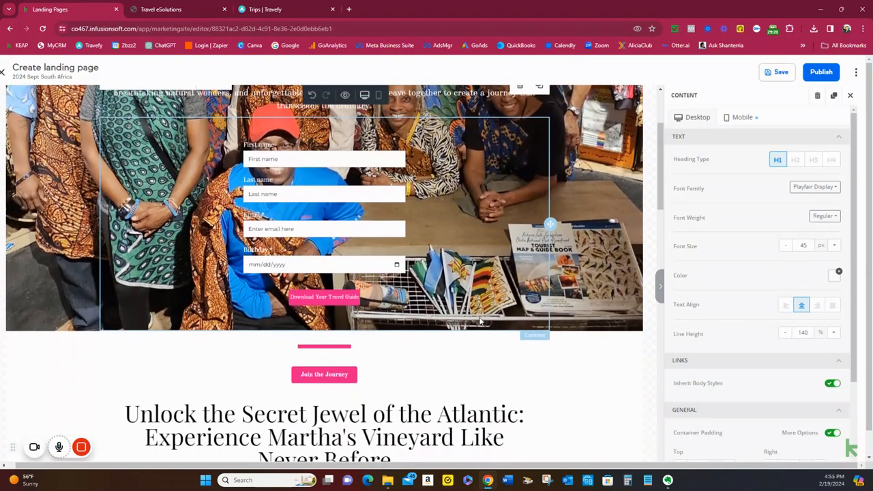
pyautogui.scroll(-2, 477, 307)
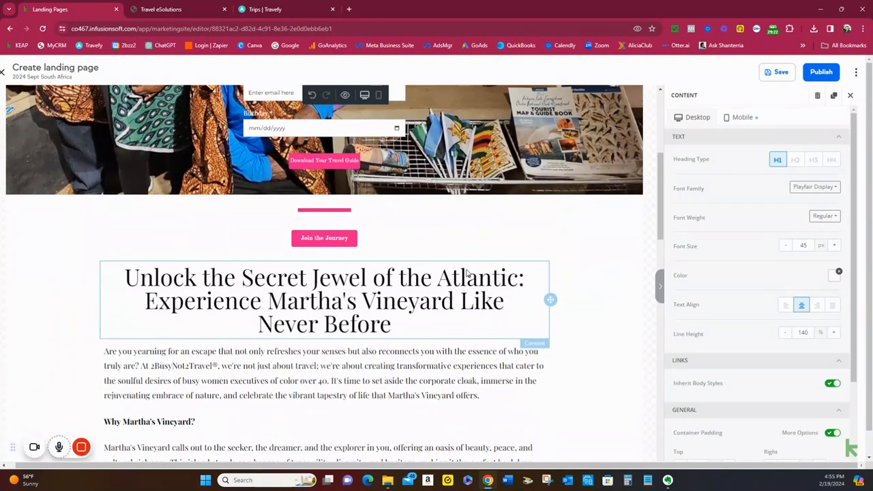
pyautogui.click(126, 278)
pyautogui.moveTo(126, 277); pyautogui.dragTo(394, 333)
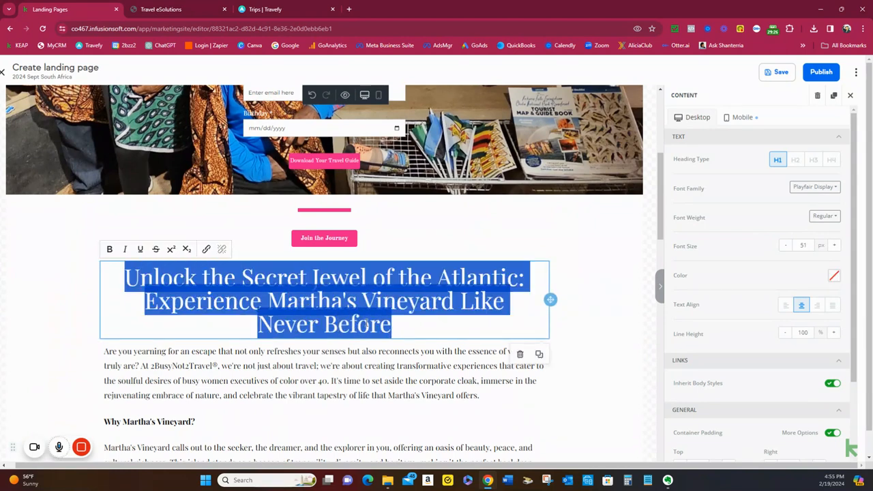
pyautogui.rightClick(367, 326)
pyautogui.click(427, 168)
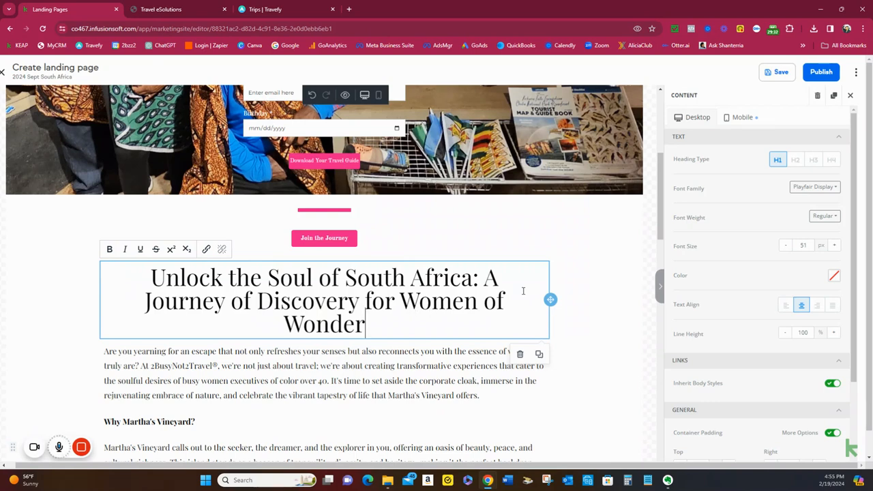
# Replace the paragraph below the section heading with the South Africa copy starting "Are you ready to cast aside the constraints", pasted as plain text
pyautogui.scroll(-1, 522, 291)
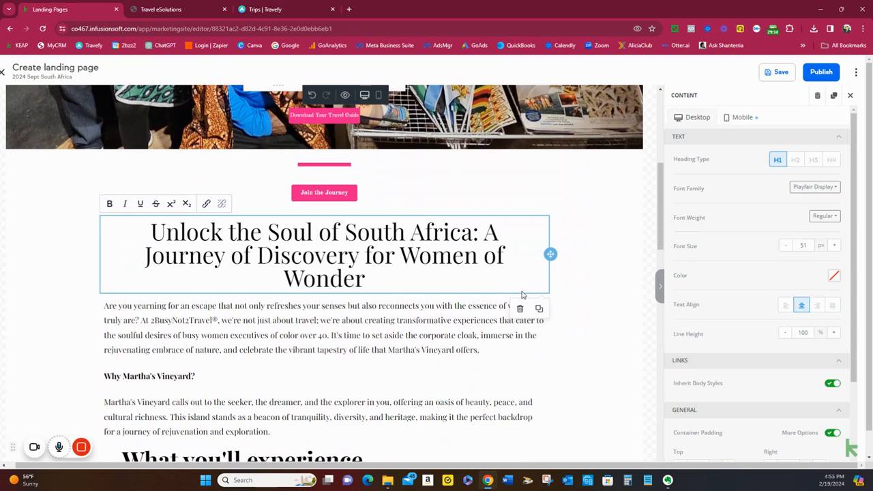
pyautogui.scroll(-1, 522, 295)
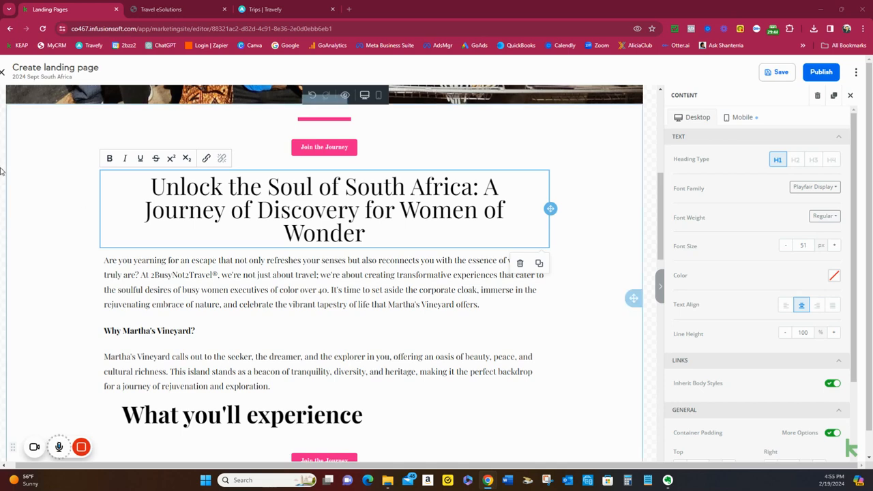
pyautogui.click(109, 265)
pyautogui.moveTo(109, 266); pyautogui.dragTo(491, 305)
pyautogui.rightClick(491, 305)
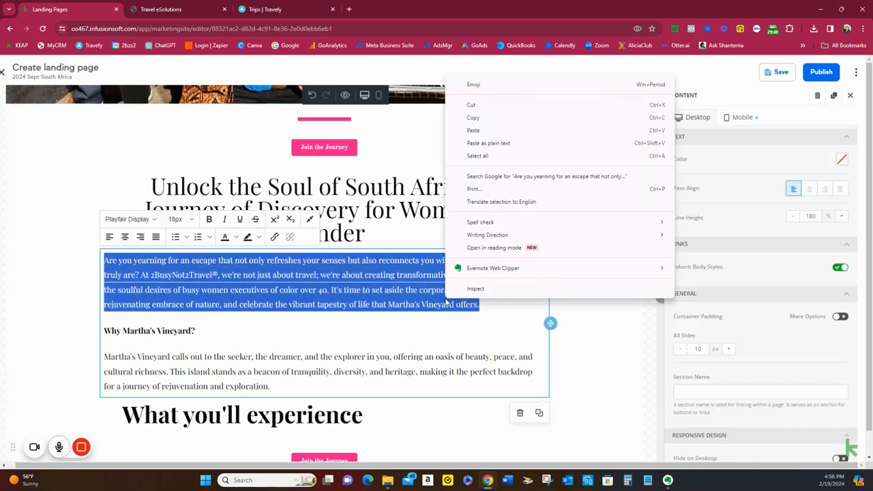
pyautogui.click(544, 146)
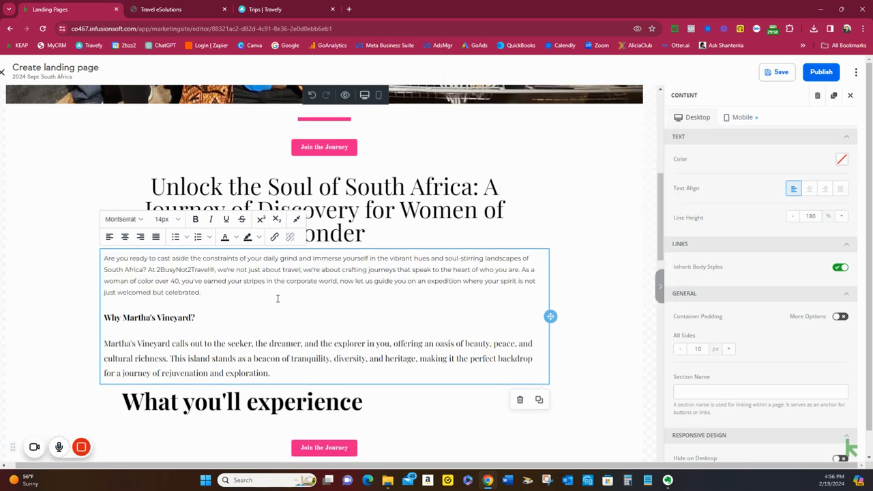
# Try to fix the new intro paragraph's formatting by pasting the same copy over it again as plain text
pyautogui.moveTo(236, 293); pyautogui.dragTo(98, 262)
pyautogui.moveTo(151, 223); pyautogui.dragTo(167, 217)
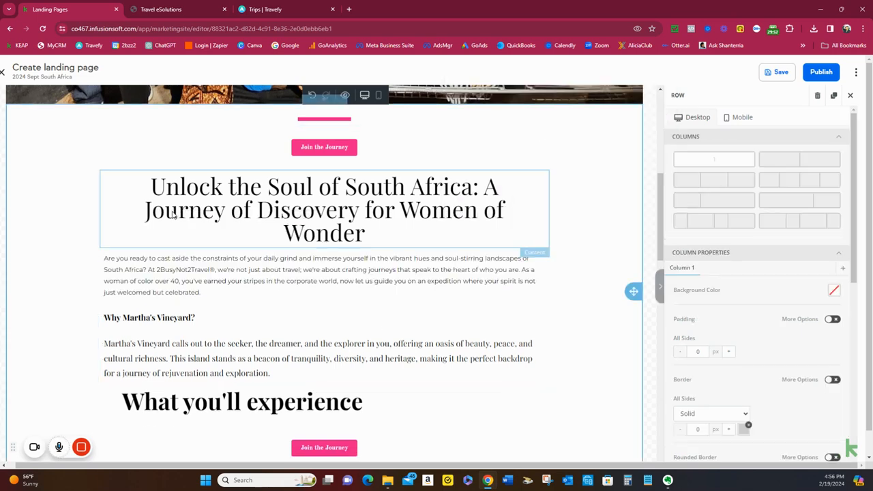
pyautogui.click(203, 293)
pyautogui.moveTo(205, 294); pyautogui.dragTo(105, 260)
pyautogui.rightClick(130, 264)
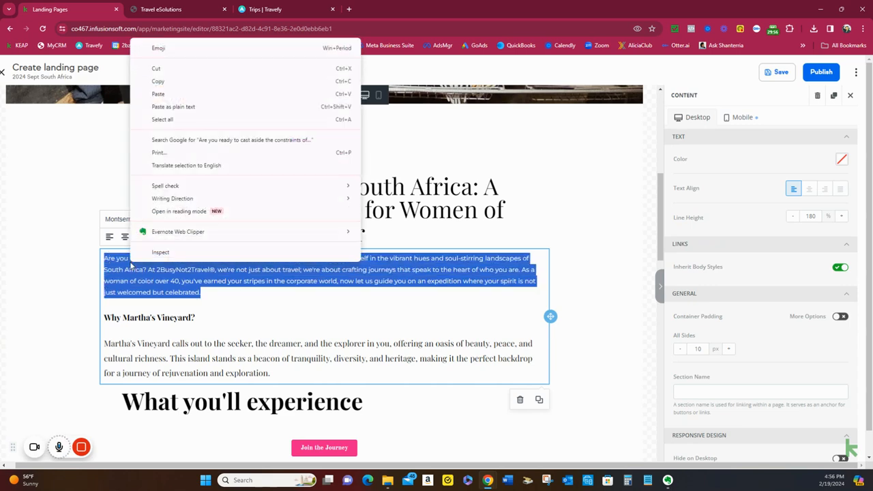
pyautogui.click(174, 107)
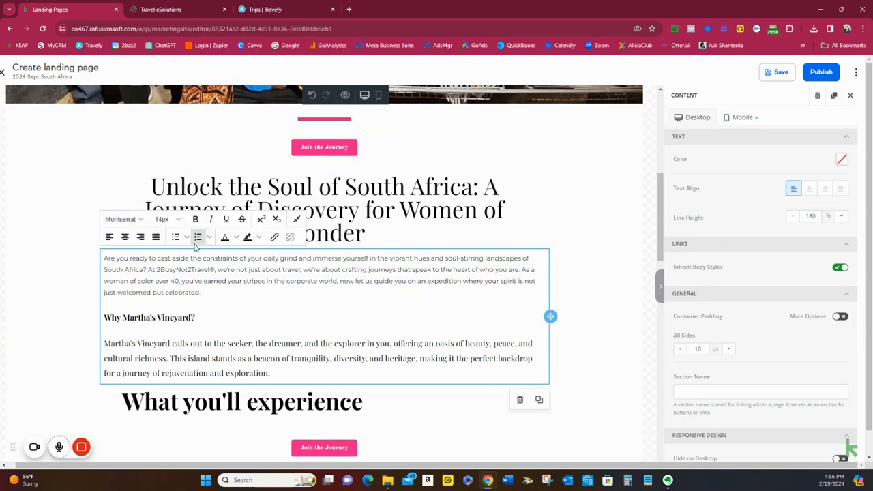
# Format the new intro paragraph in Playfair Display at 18px to match the paragraph below it
pyautogui.click(199, 343)
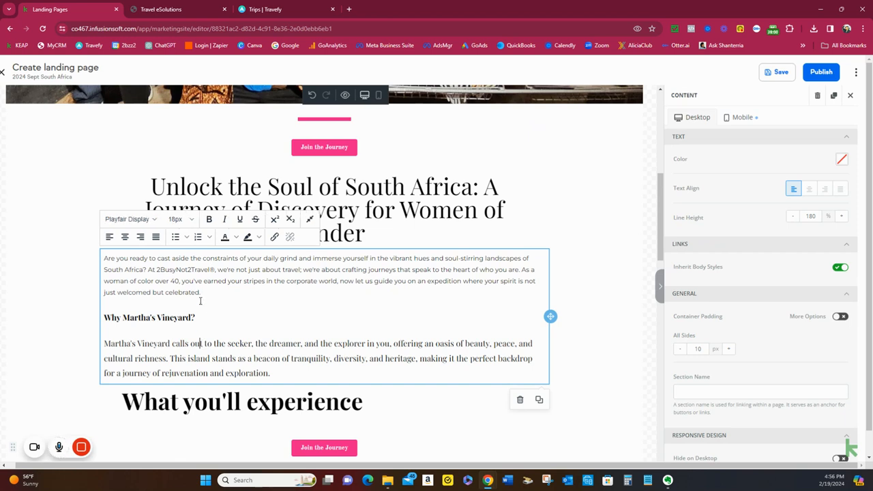
pyautogui.moveTo(201, 292); pyautogui.dragTo(103, 258)
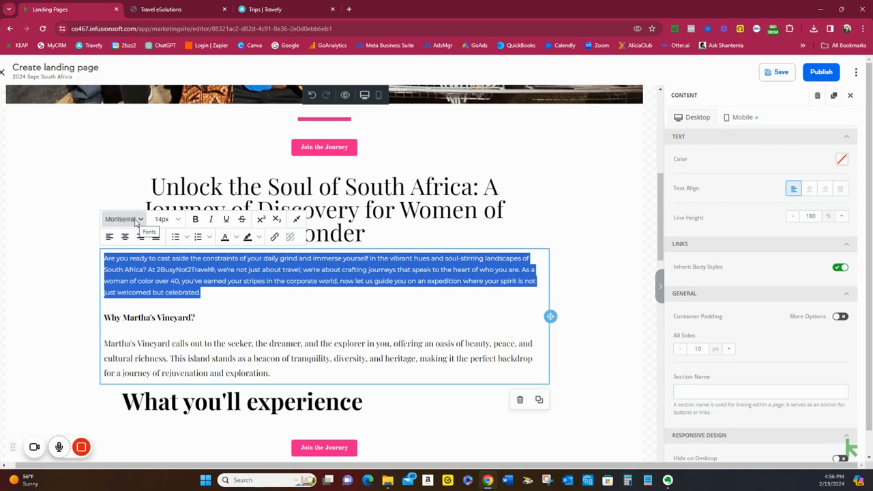
pyautogui.click(136, 221)
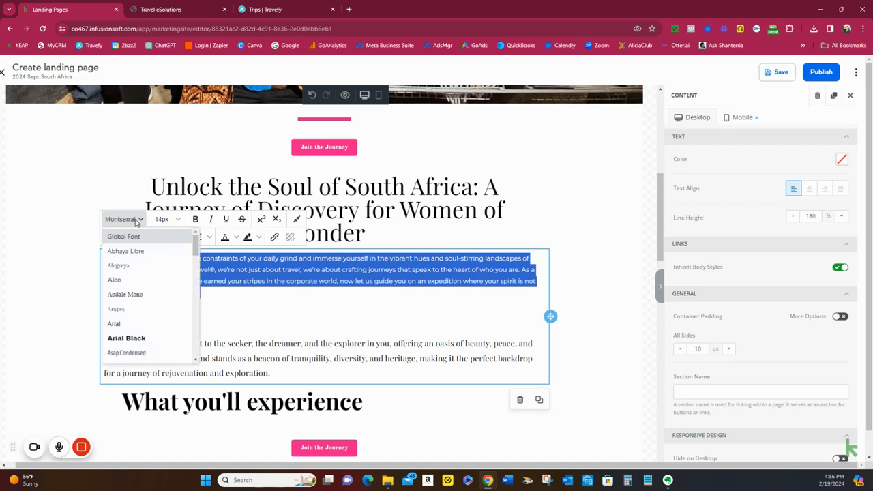
pyautogui.scroll(-5, 157, 325)
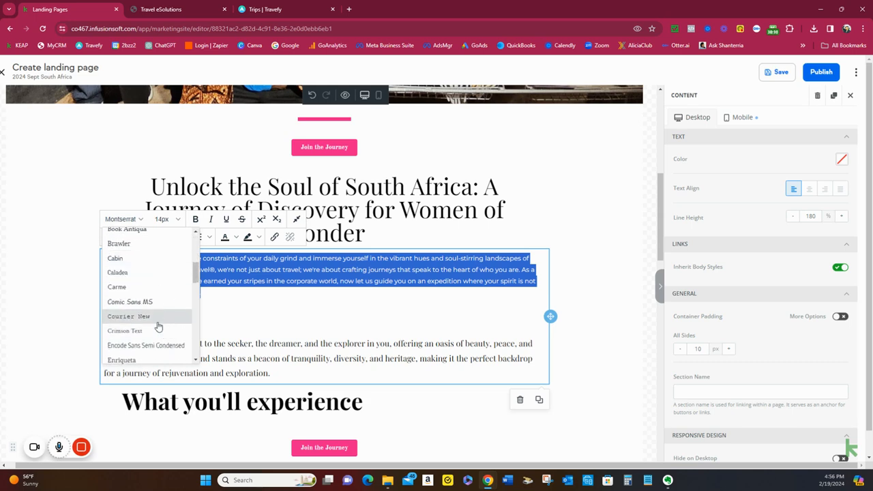
pyautogui.scroll(-5, 157, 325)
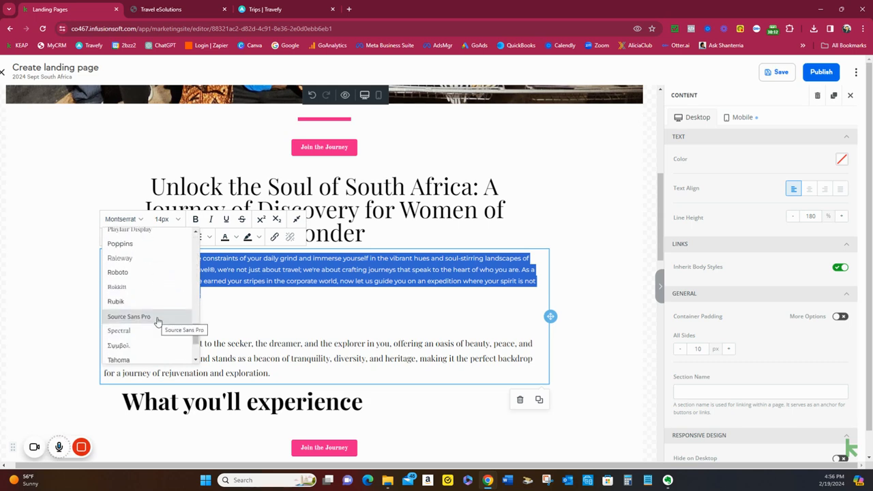
pyautogui.scroll(2, 158, 321)
pyautogui.click(157, 321)
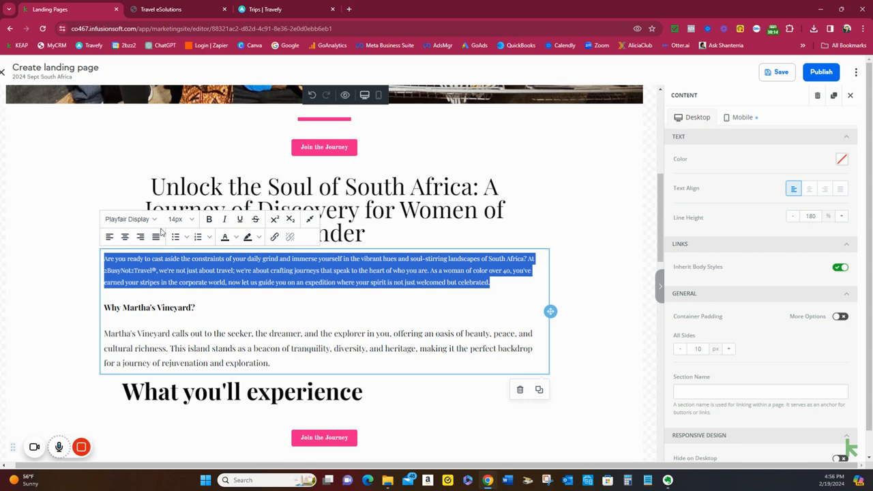
pyautogui.click(192, 220)
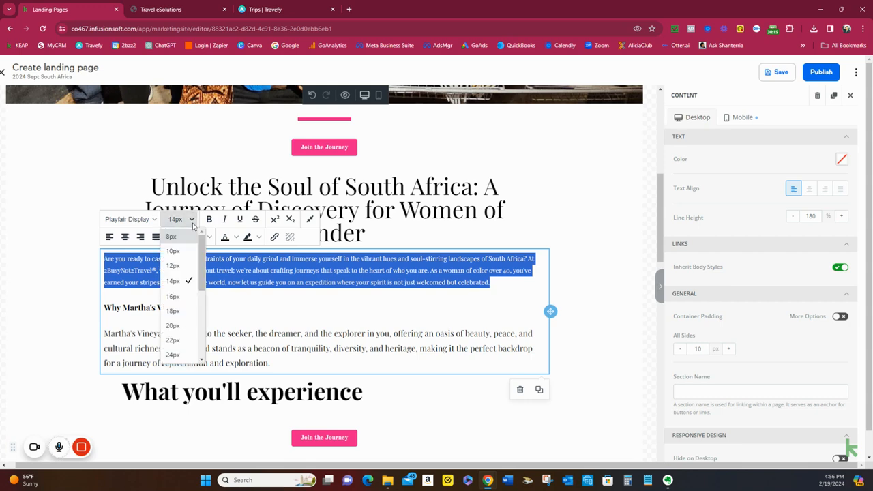
pyautogui.click(174, 311)
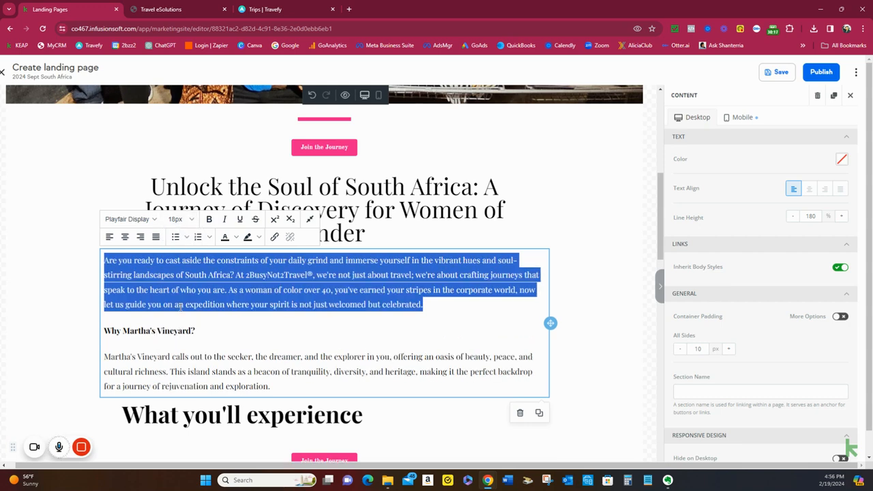
# Change the "Why Martha's Vineyard?" subheading to "Why South Africa?"
pyautogui.click(170, 356)
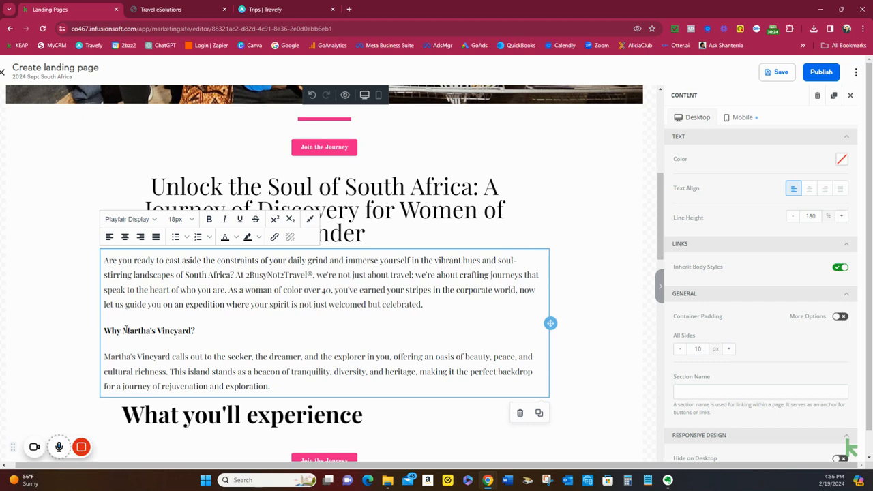
pyautogui.moveTo(124, 330); pyautogui.dragTo(192, 330)
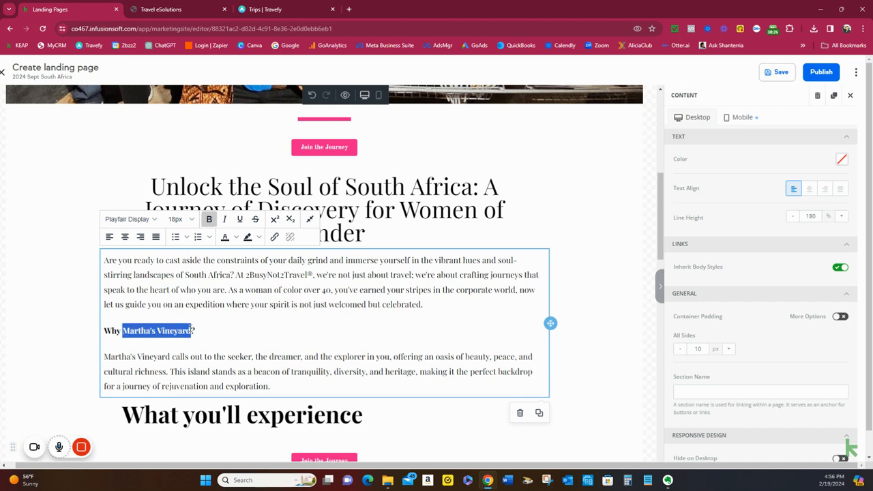
pyautogui.write('South Afr')
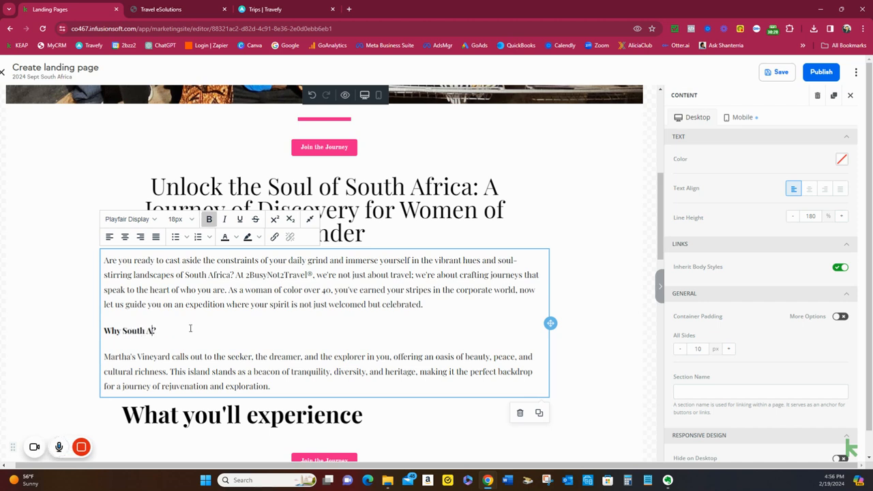
pyautogui.write('ica')
# Replace the Martha's Vineyard paragraph under the subheading with the copy starting "South Africa calls to those who seek more than just a vacation", as plain text
pyautogui.click(108, 357)
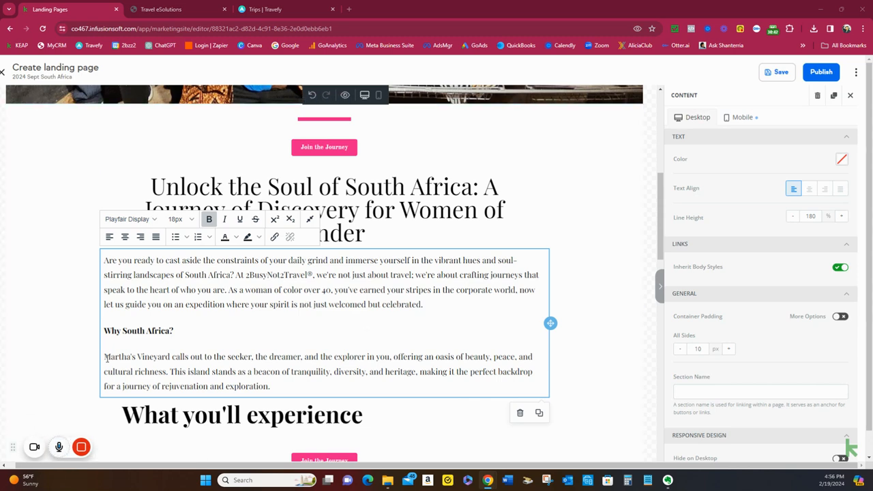
pyautogui.tripleClick(108, 357)
pyautogui.click(192, 404)
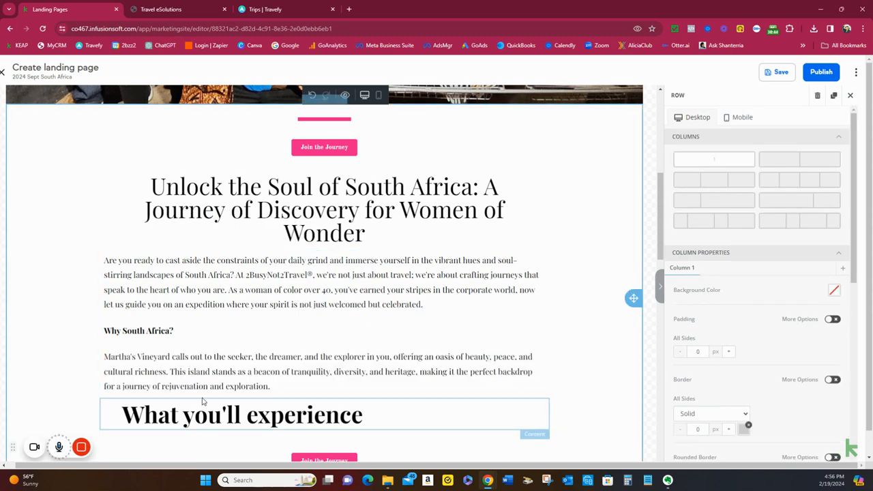
pyautogui.click(131, 364)
pyautogui.moveTo(106, 356); pyautogui.dragTo(286, 385)
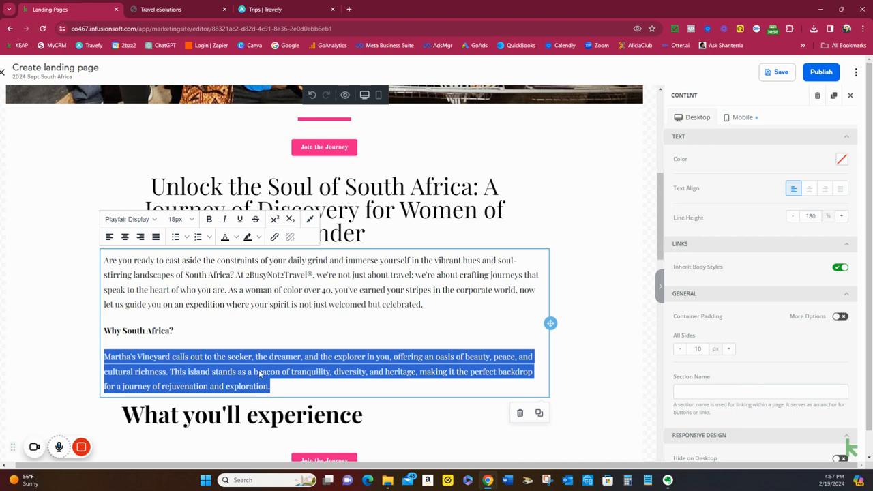
pyautogui.rightClick(260, 371)
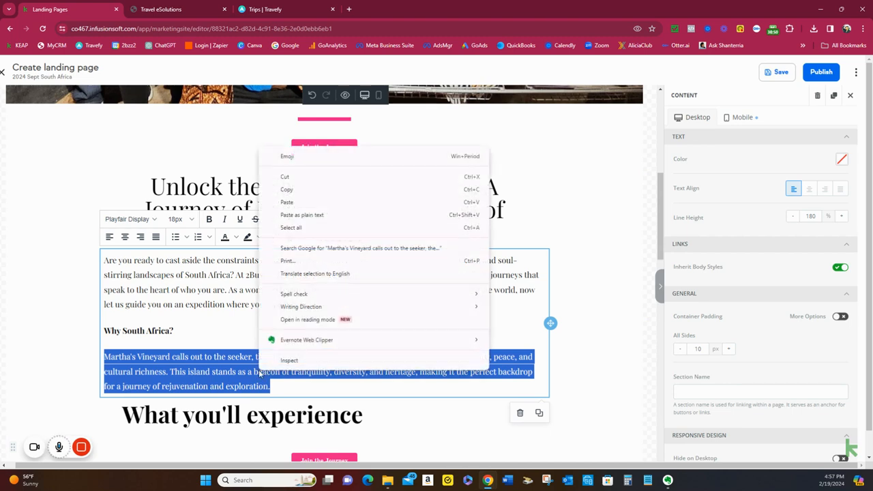
pyautogui.click(322, 215)
# Format the new paragraph under "Why South Africa?" in Playfair Display at 18px to match the intro paragraph
pyautogui.moveTo(334, 381); pyautogui.dragTo(104, 355)
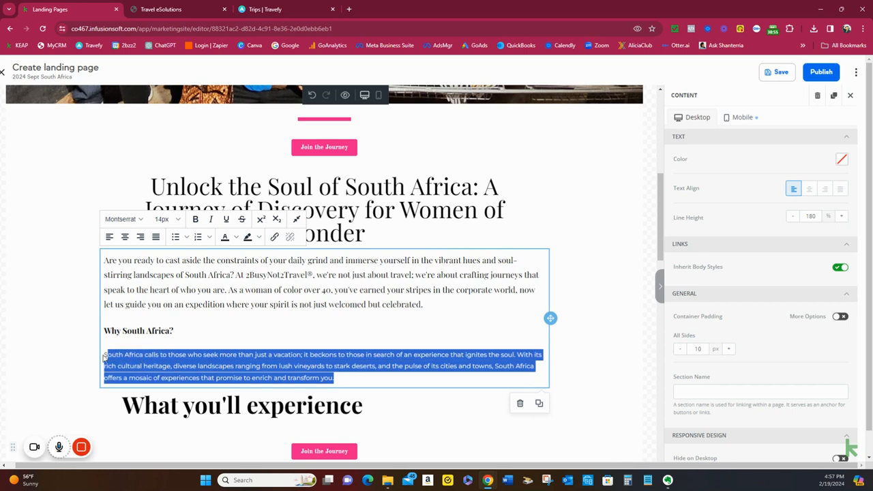
pyautogui.click(141, 219)
pyautogui.scroll(-5, 142, 297)
pyautogui.scroll(-4, 143, 301)
pyautogui.scroll(-3, 143, 301)
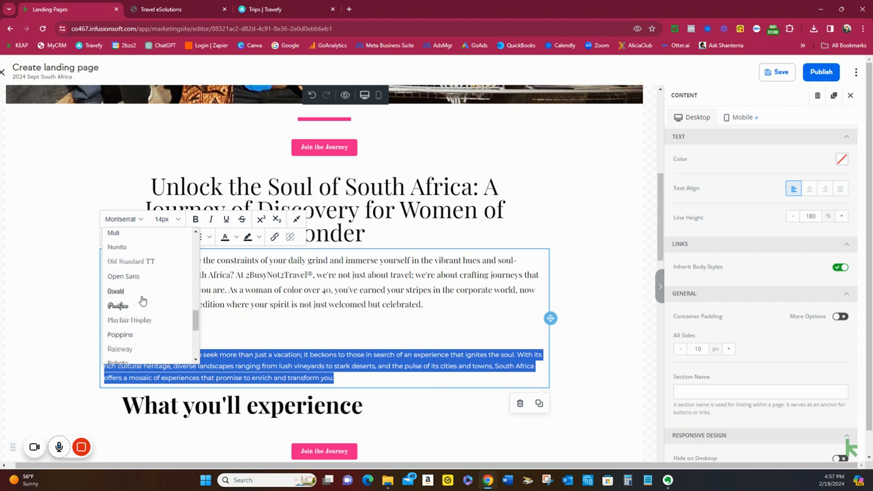
pyautogui.click(140, 321)
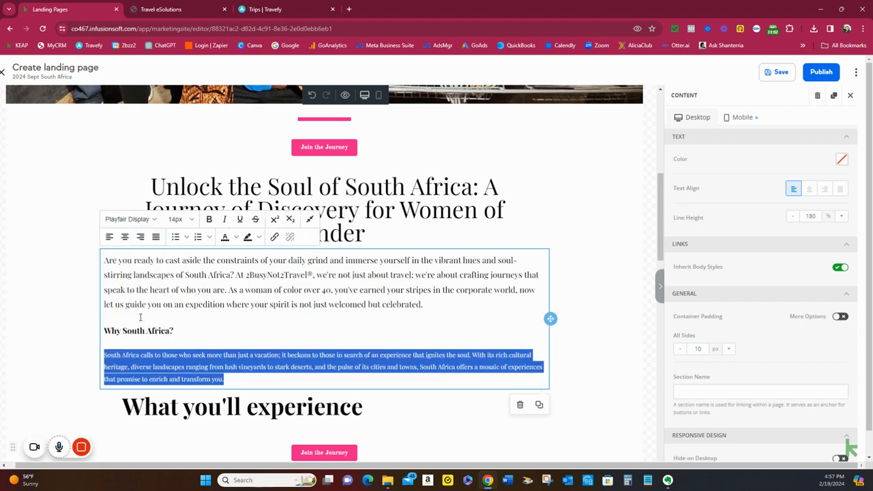
pyautogui.click(180, 220)
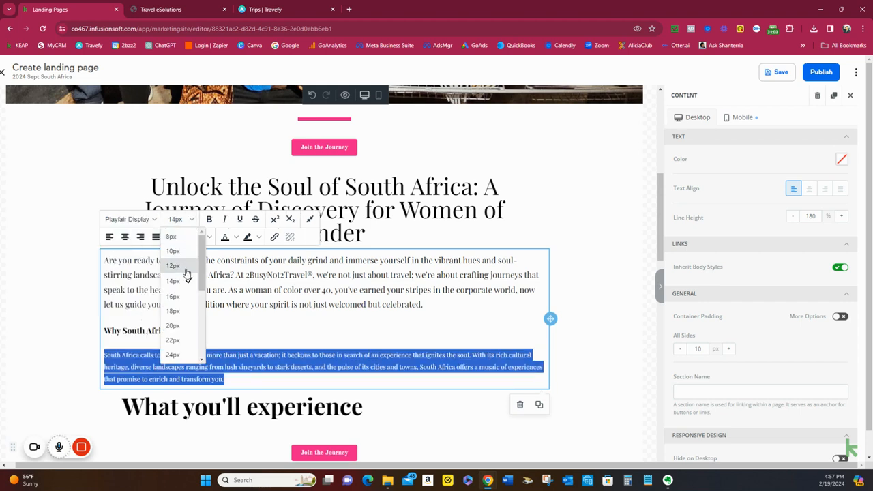
pyautogui.click(180, 307)
pyautogui.click(294, 335)
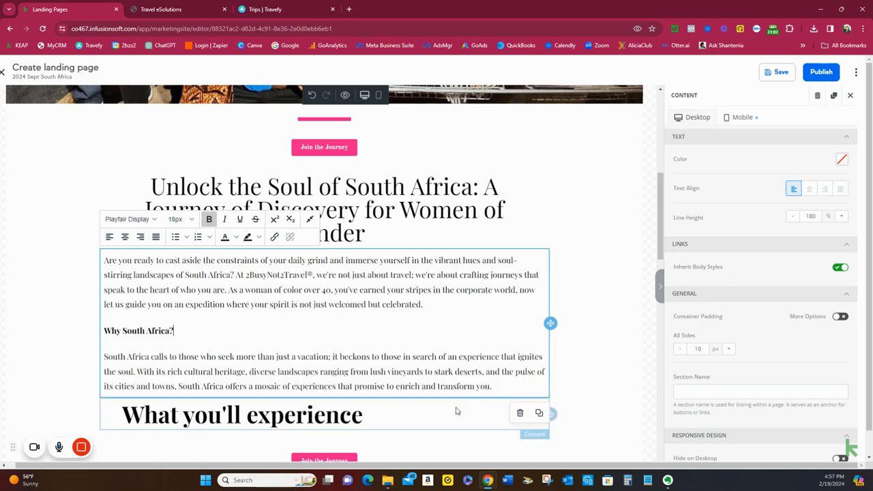
# Look through the "What you'll experience" heading and the highlights below it for copy that needs adapting to South Africa
pyautogui.scroll(-1, 492, 366)
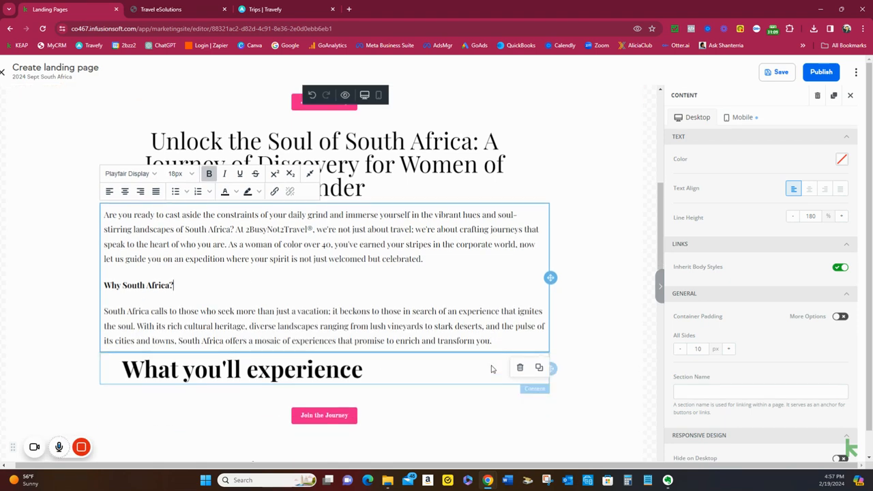
pyautogui.scroll(-3, 492, 369)
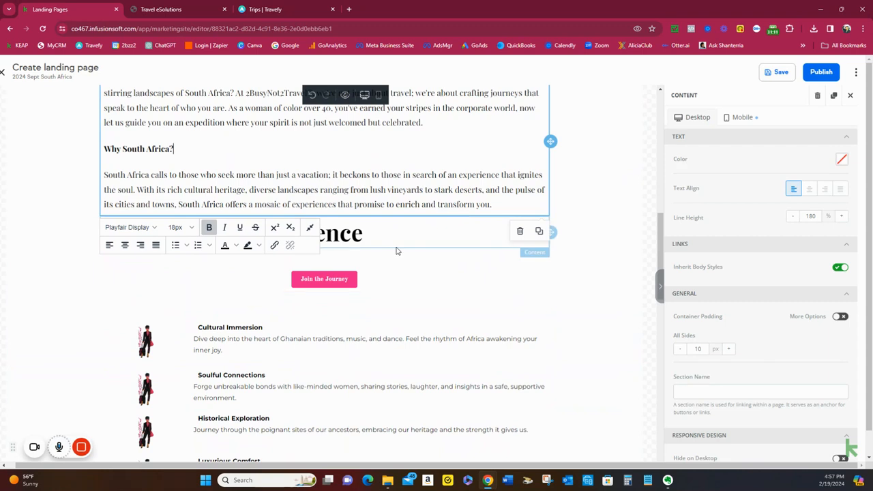
pyautogui.scroll(-2, 390, 316)
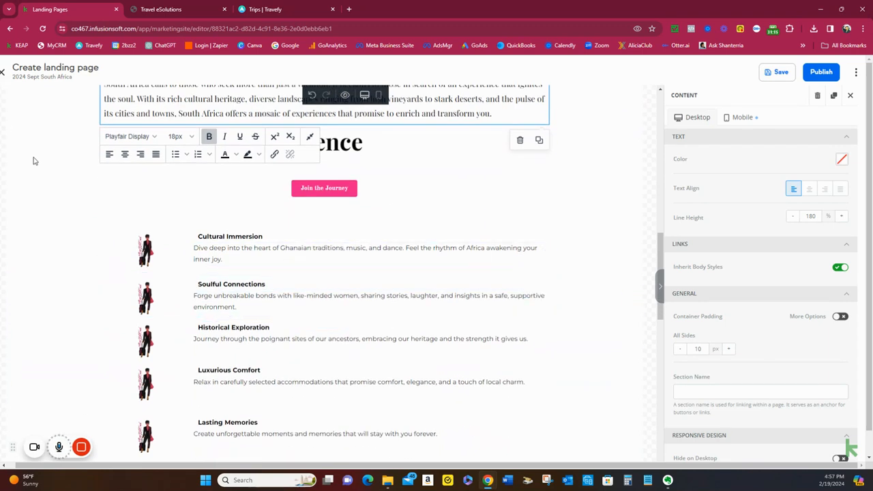
pyautogui.click(407, 158)
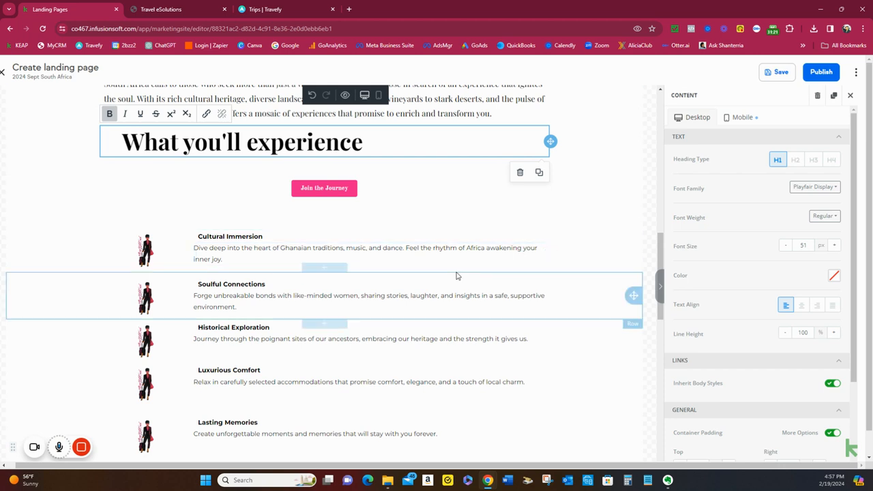
pyautogui.scroll(-1, 436, 258)
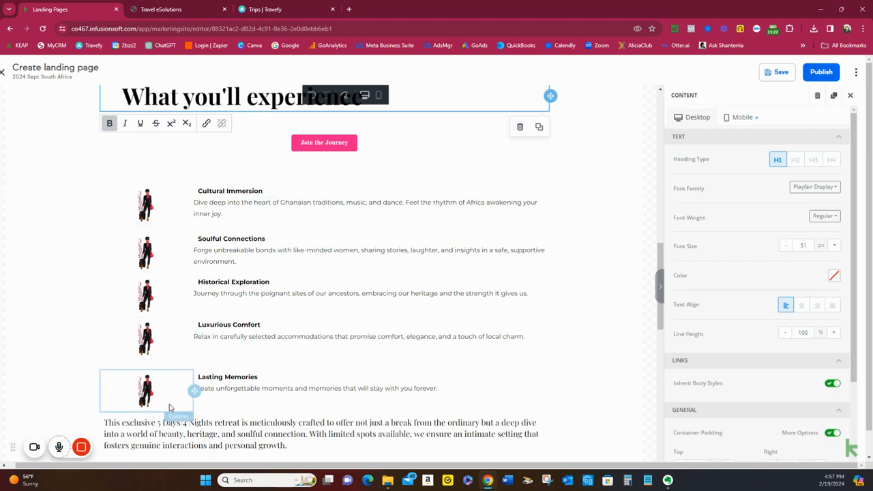
pyautogui.moveTo(83, 452)
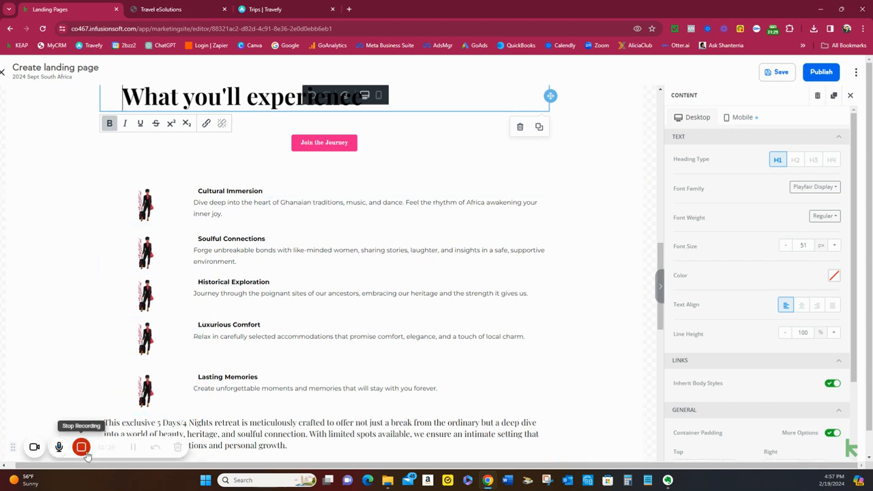
pyautogui.click(133, 448)
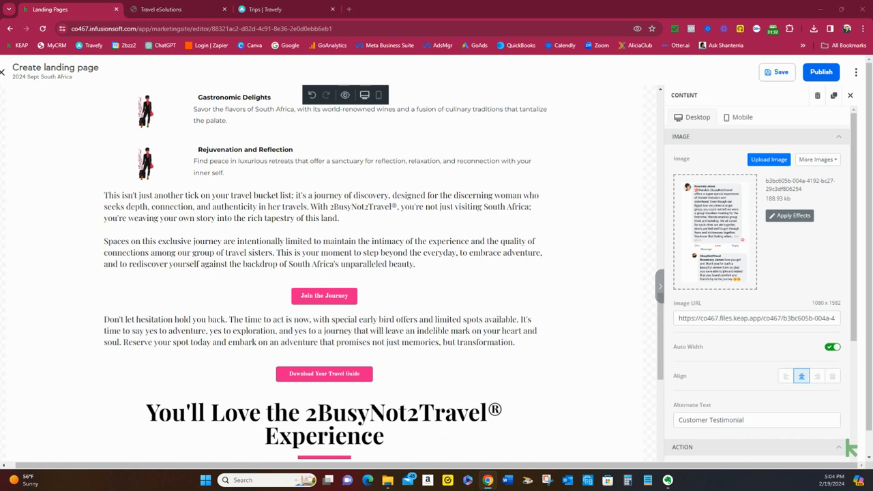
# Review the South Africa highlights, the closing paragraphs and the testimonial images under "Don't just take our word for it"
pyautogui.scroll(4, 376, 277)
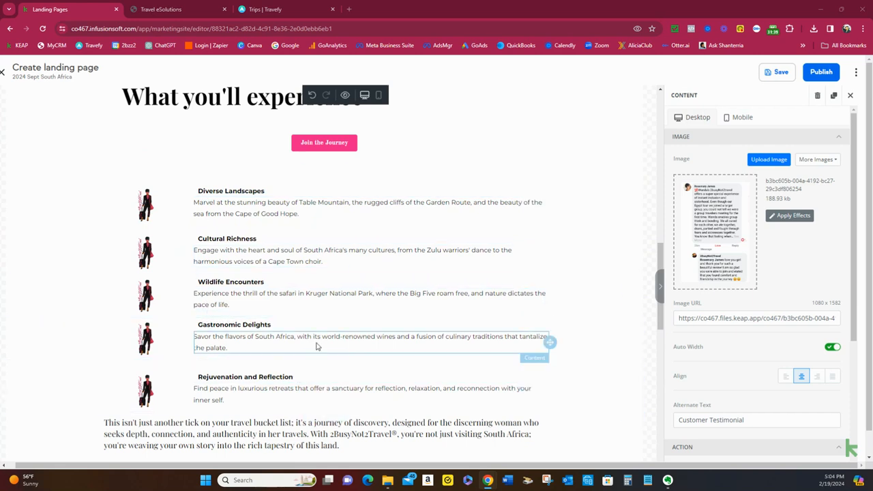
pyautogui.scroll(-1, 316, 346)
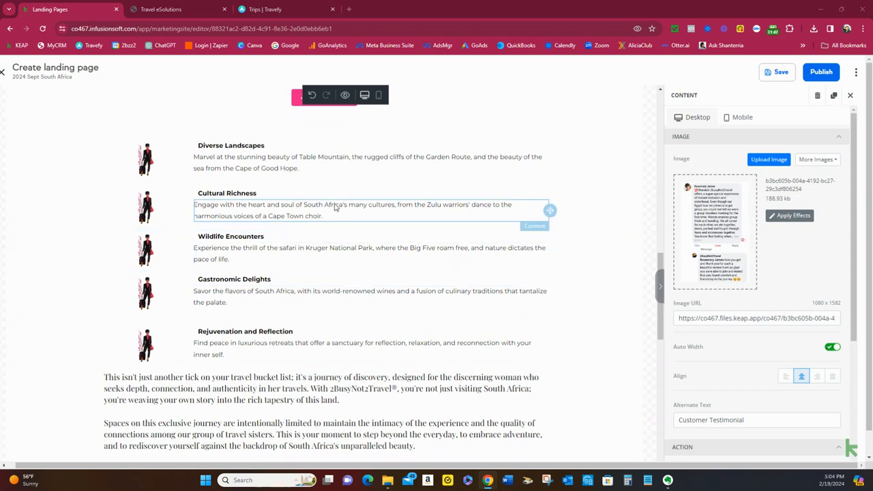
pyautogui.scroll(-2, 335, 208)
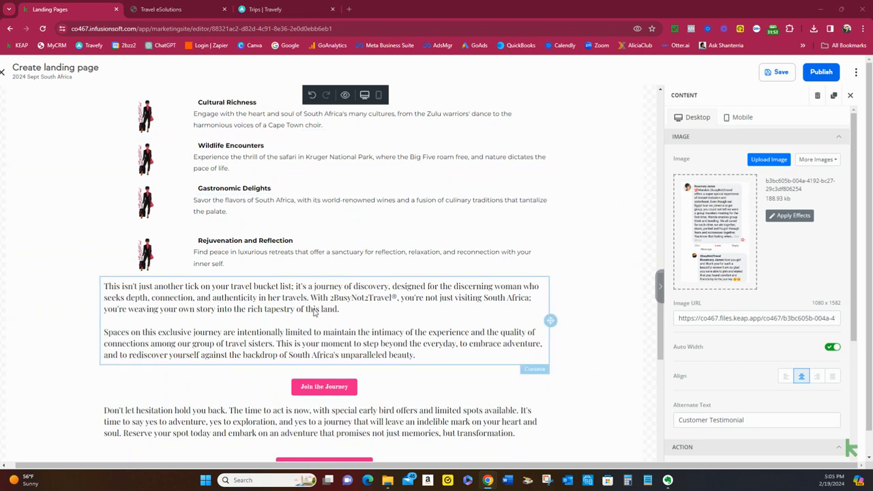
pyautogui.scroll(-3, 314, 312)
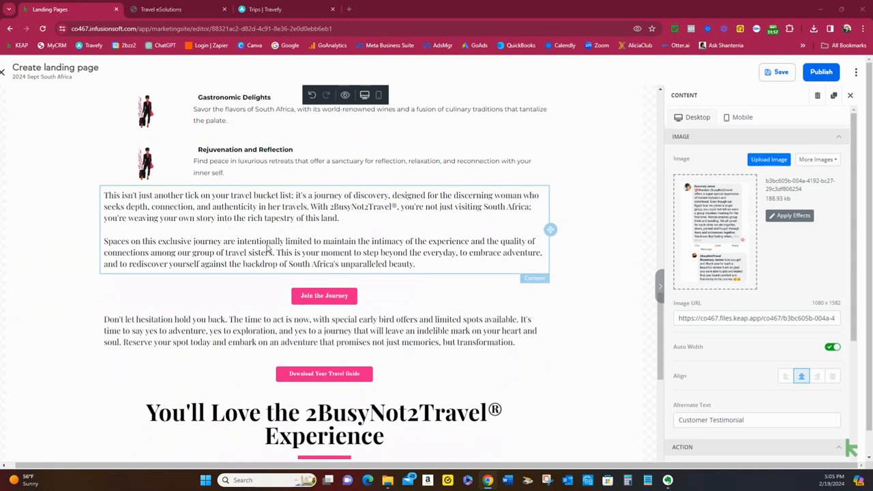
pyautogui.scroll(-1, 229, 225)
pyautogui.scroll(-2, 332, 287)
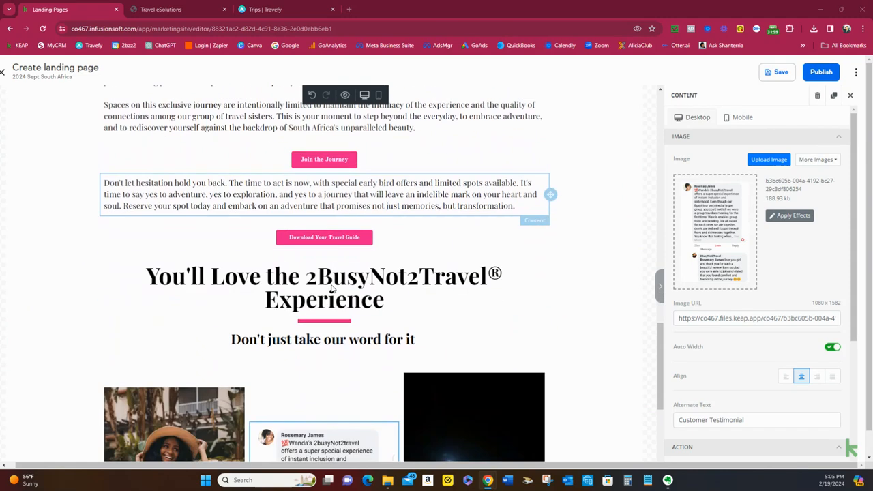
pyautogui.scroll(-2, 326, 260)
pyautogui.scroll(-2, 326, 260)
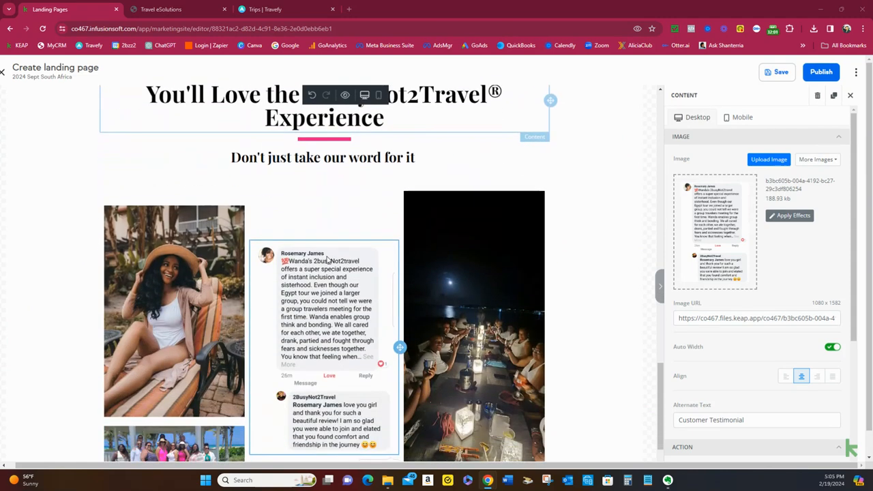
pyautogui.scroll(-1, 325, 255)
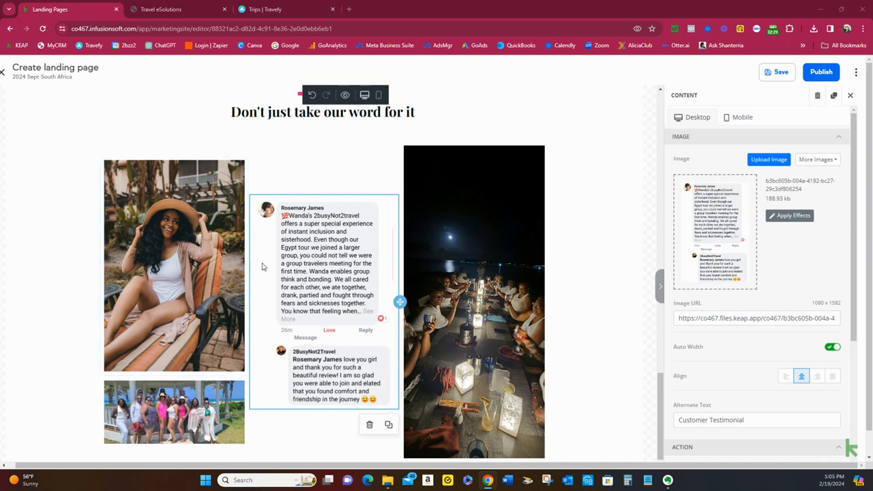
pyautogui.scroll(-1, 368, 277)
pyautogui.scroll(2, 366, 277)
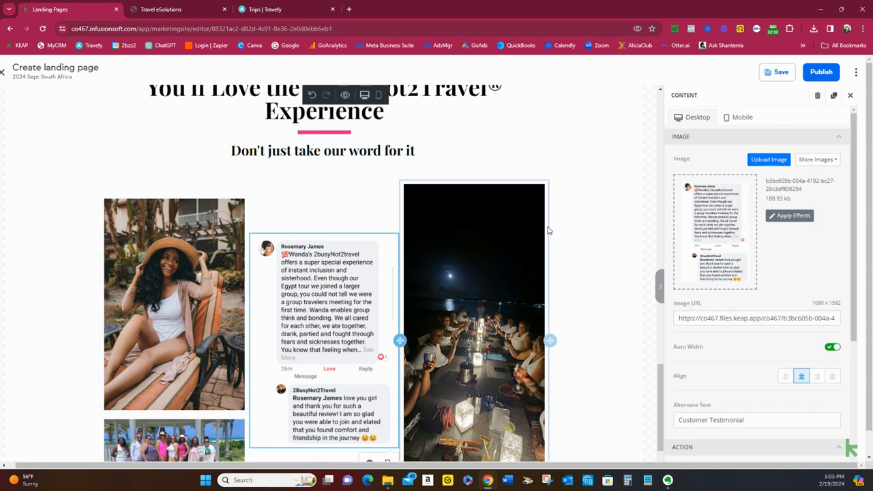
# Start uploading a replacement for the customer testimonial image and open the Client Testimonies folder under Social Media
pyautogui.click(761, 160)
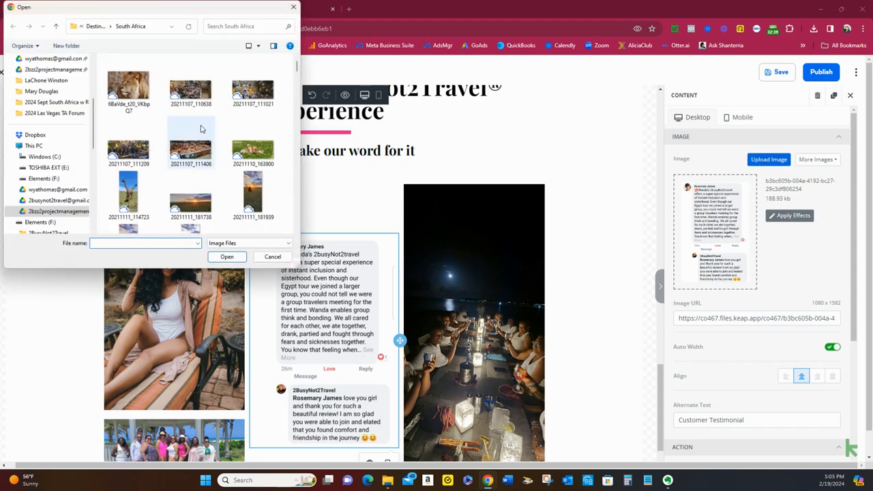
pyautogui.click(95, 27)
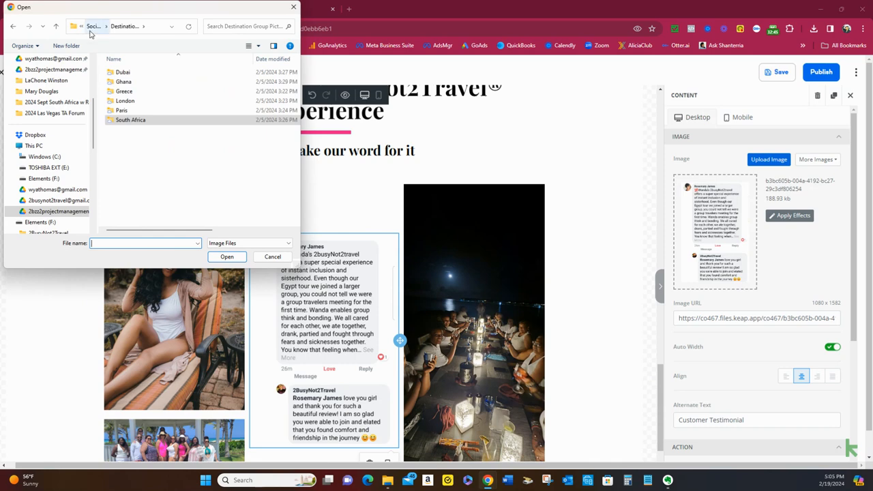
pyautogui.click(97, 28)
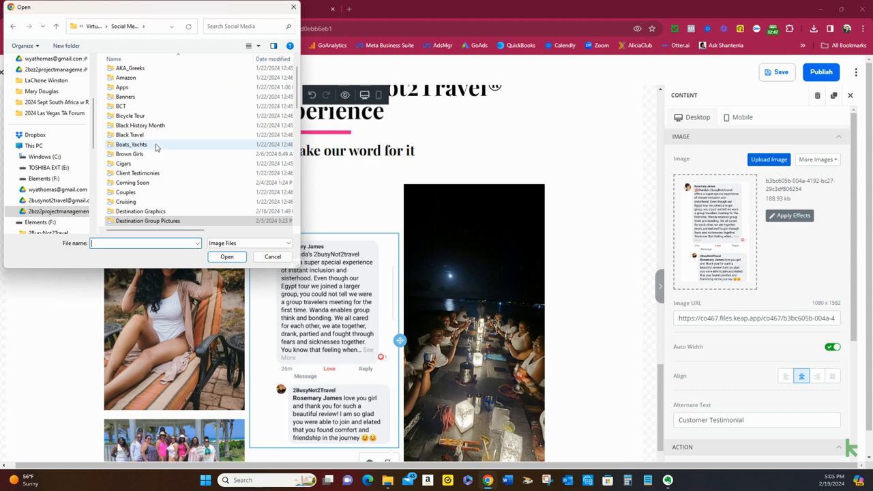
pyautogui.scroll(1, 155, 147)
pyautogui.scroll(-2, 150, 109)
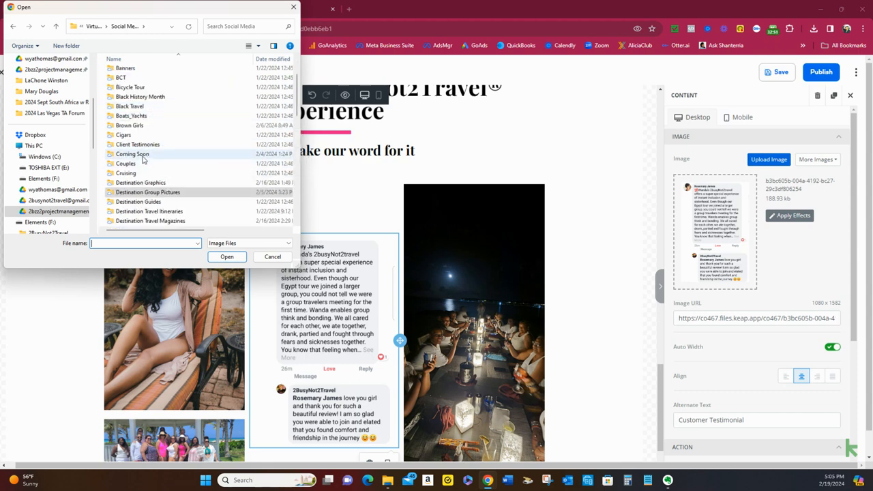
pyautogui.doubleClick(142, 145)
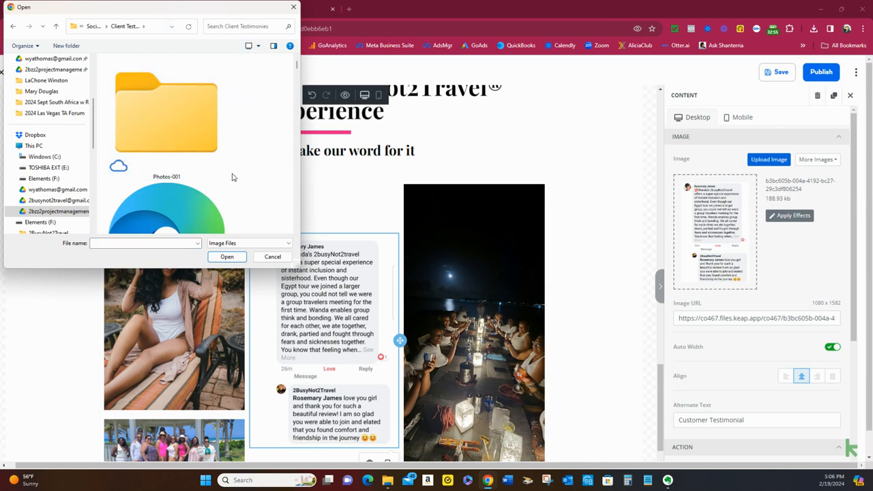
# Enlarge the file picker and look through the Client Testimonies folder for a replacement customer testimonial image
pyautogui.scroll(-2, 226, 177)
pyautogui.scroll(-1, 222, 177)
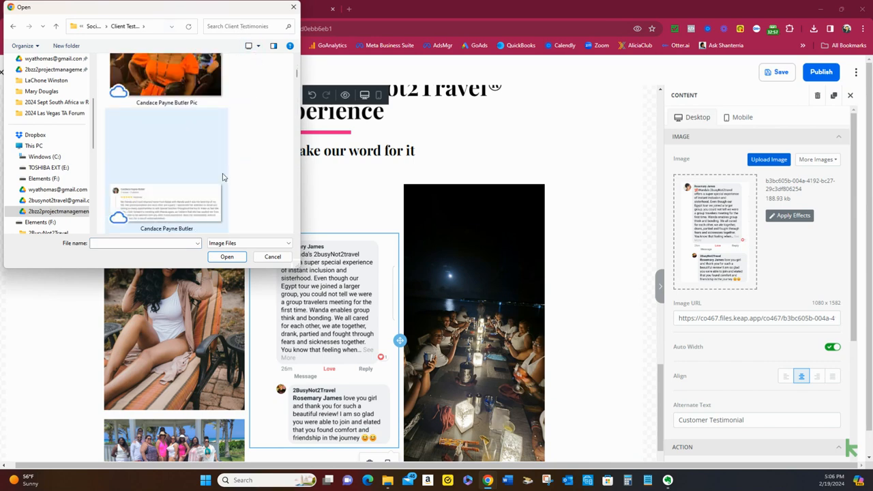
pyautogui.scroll(-1, 223, 177)
pyautogui.scroll(1, 223, 177)
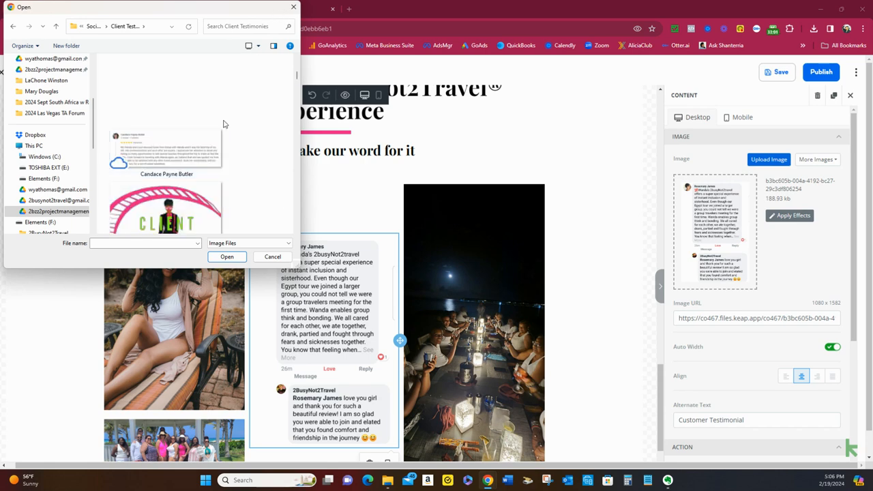
pyautogui.moveTo(298, 166); pyautogui.dragTo(412, 185)
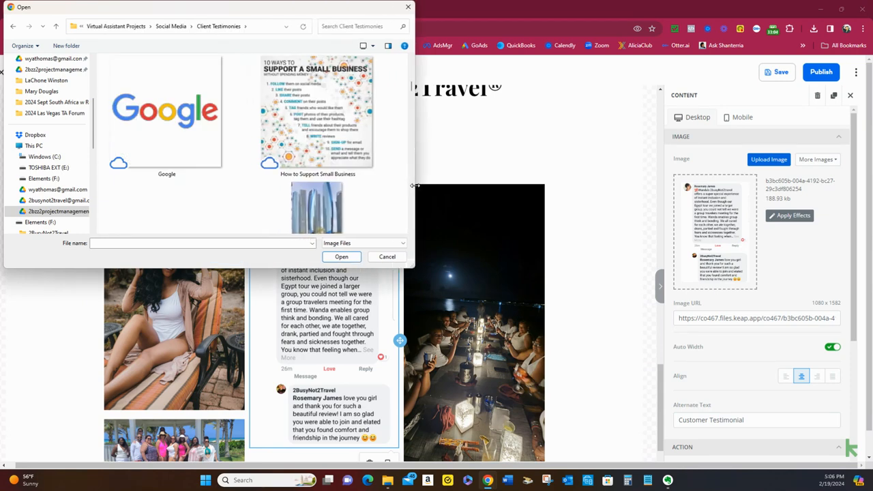
pyautogui.scroll(-3, 178, 180)
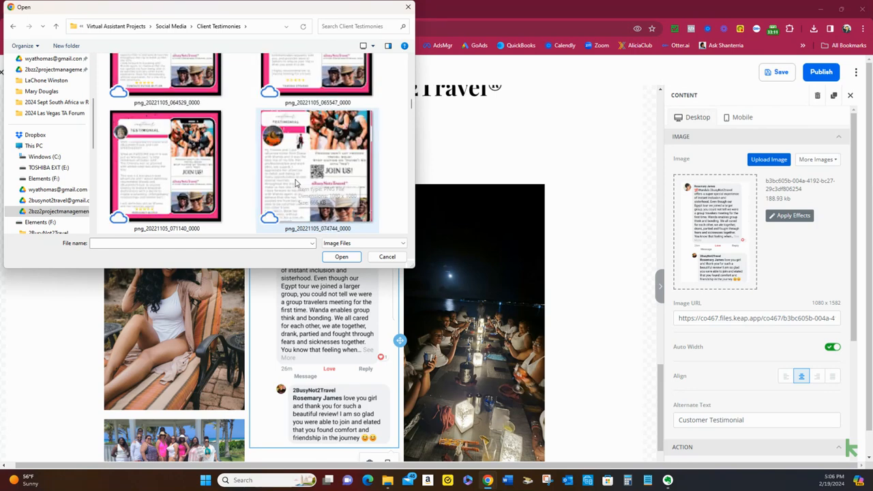
pyautogui.scroll(-2, 282, 182)
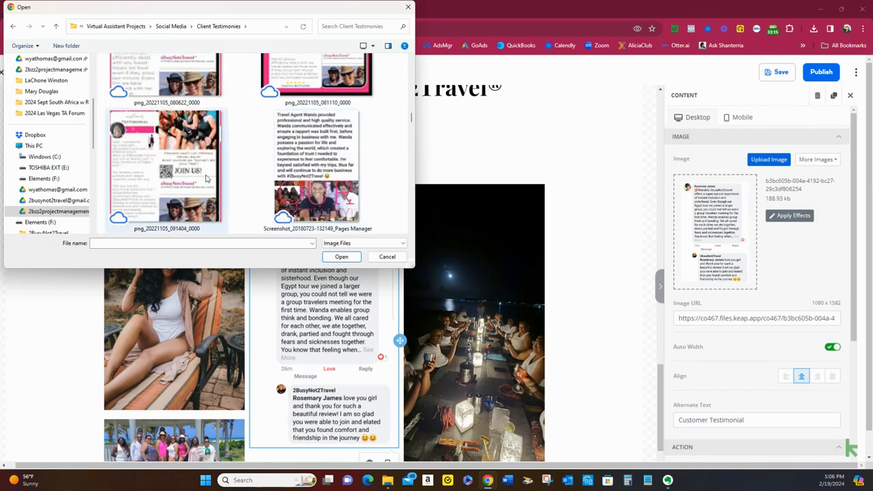
pyautogui.scroll(-3, 206, 179)
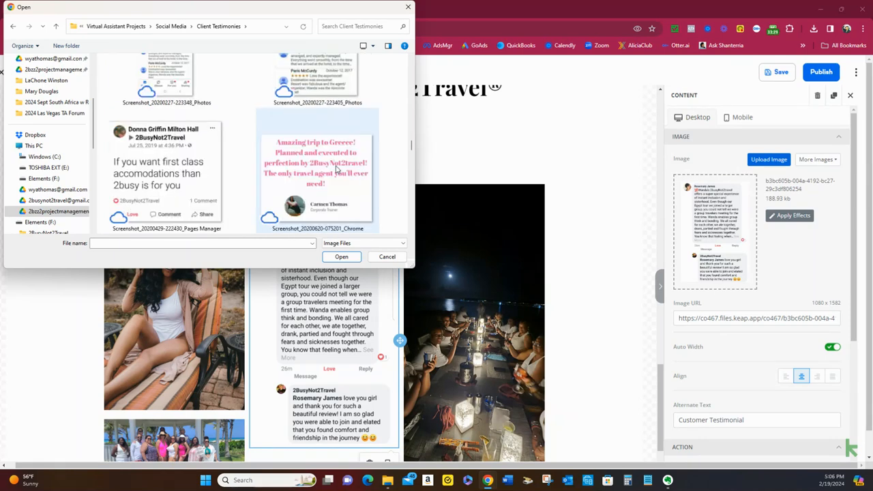
pyautogui.scroll(-2, 335, 169)
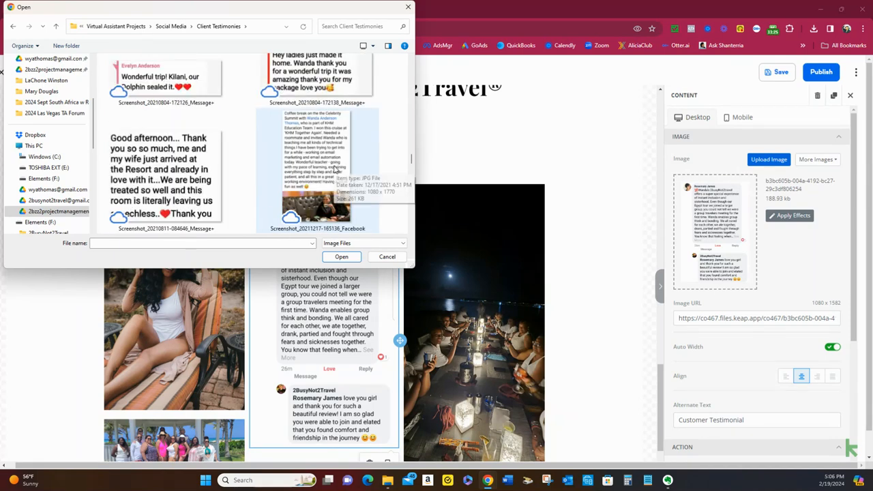
pyautogui.scroll(-2, 335, 170)
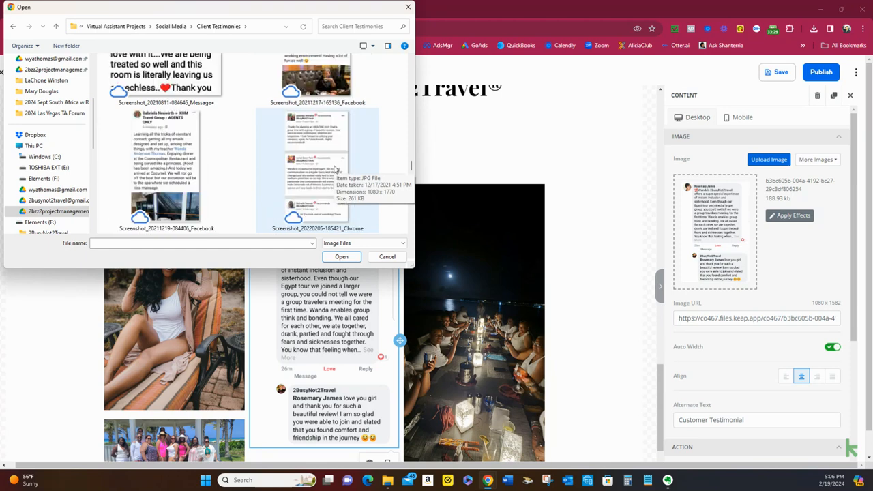
pyautogui.scroll(-2, 335, 169)
pyautogui.scroll(-2, 335, 170)
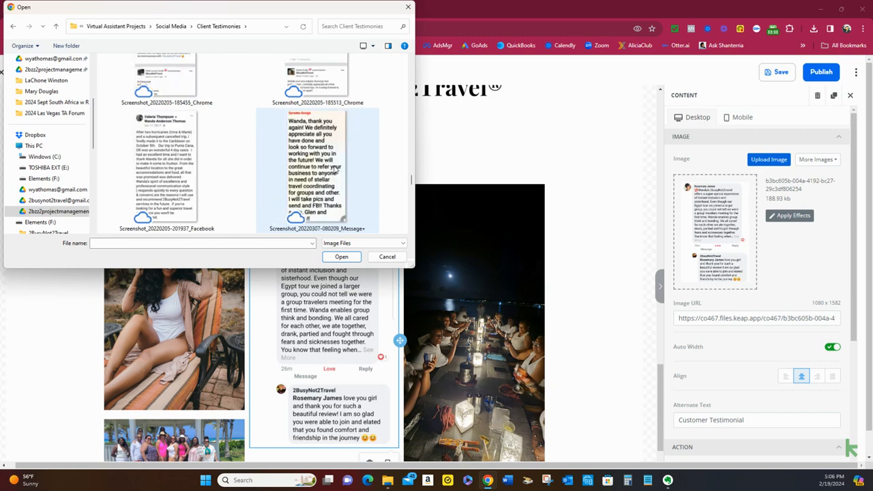
pyautogui.scroll(-2, 335, 169)
pyautogui.scroll(-2, 335, 170)
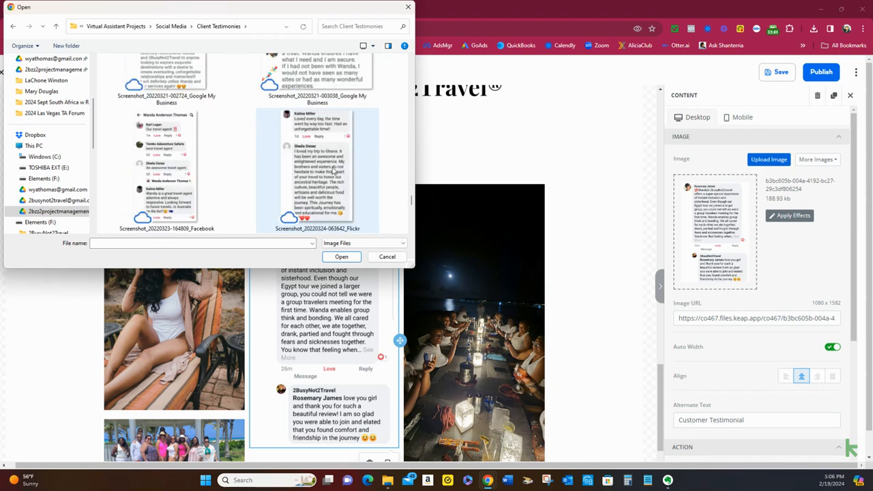
# Recheck the Client Testimonies folder from the beginning for a suitable review, and close the file picker without choosing an image
pyautogui.scroll(15, 335, 169)
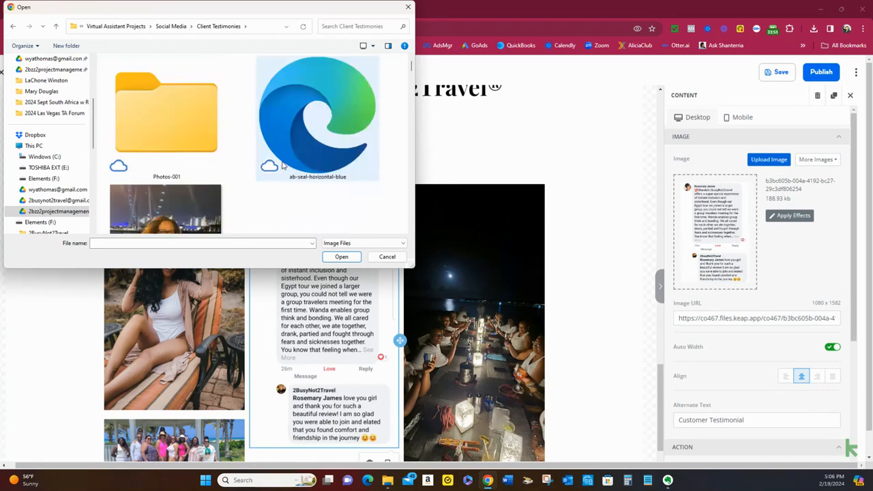
pyautogui.scroll(-5, 283, 166)
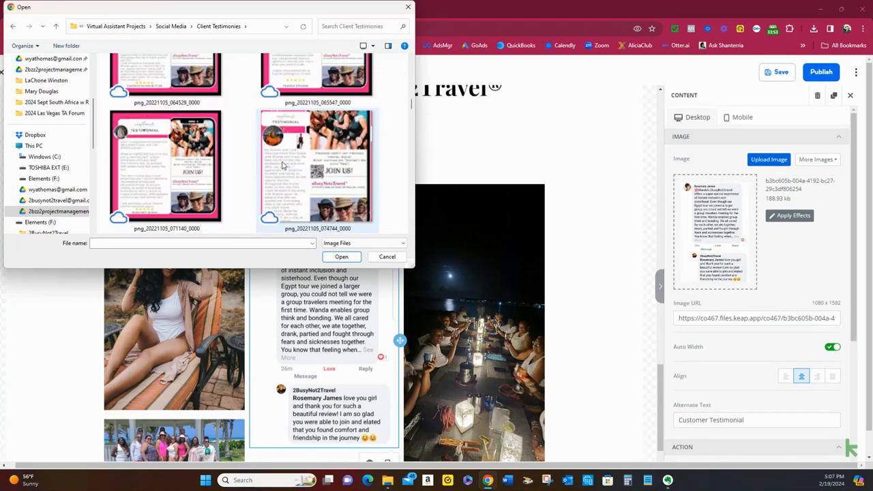
pyautogui.scroll(-2, 282, 165)
pyautogui.scroll(8, 282, 165)
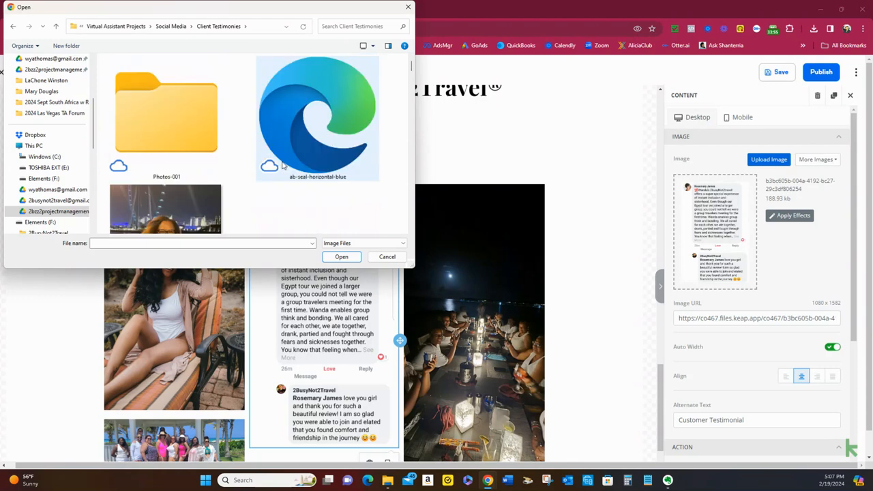
pyautogui.scroll(-3, 280, 163)
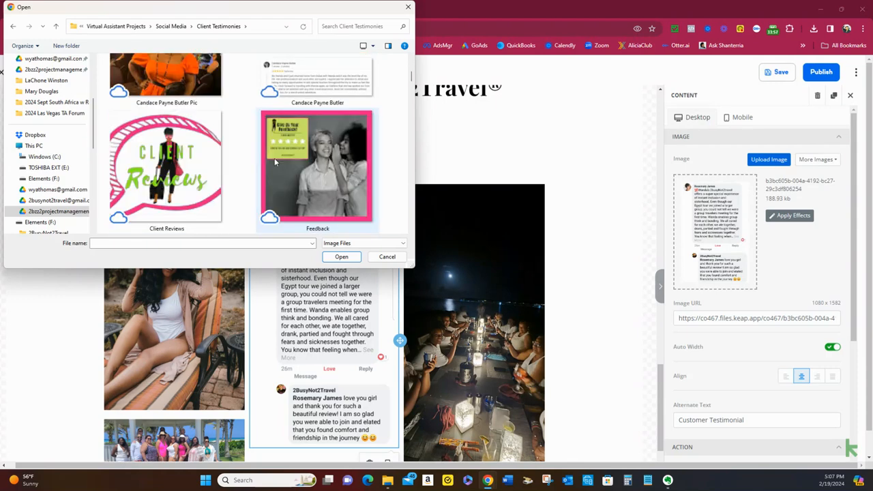
pyautogui.scroll(-3, 275, 162)
pyautogui.scroll(-2, 275, 161)
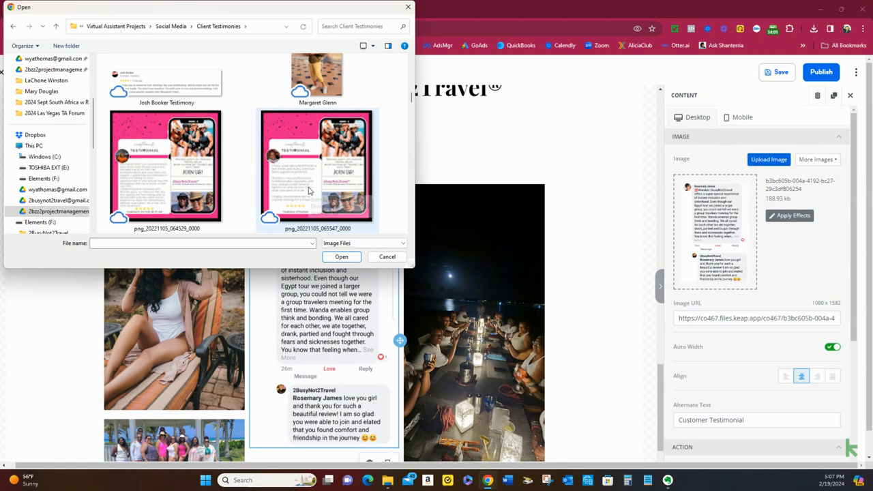
pyautogui.scroll(4, 310, 191)
pyautogui.scroll(-12, 310, 192)
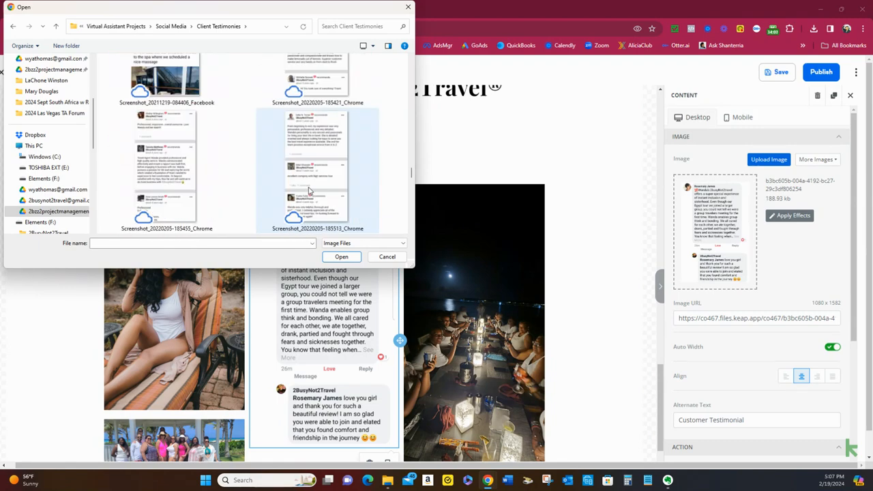
pyautogui.scroll(3, 311, 191)
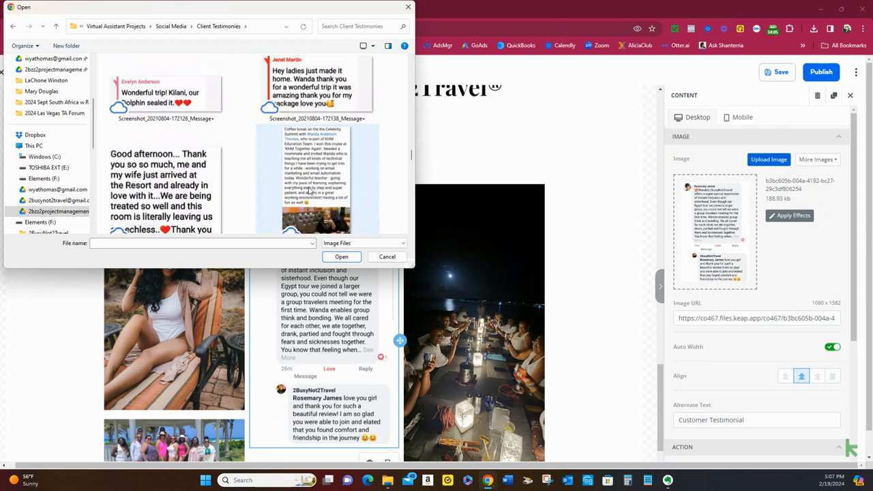
pyautogui.scroll(3, 309, 191)
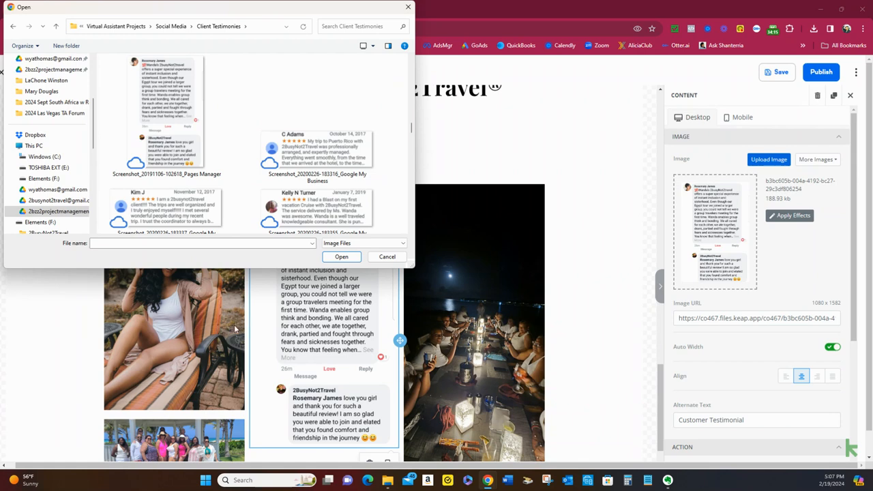
pyautogui.click(387, 256)
# Replace the night-time group dinner image with the photo 20221208_104648 from the South Africa folder
pyautogui.click(454, 275)
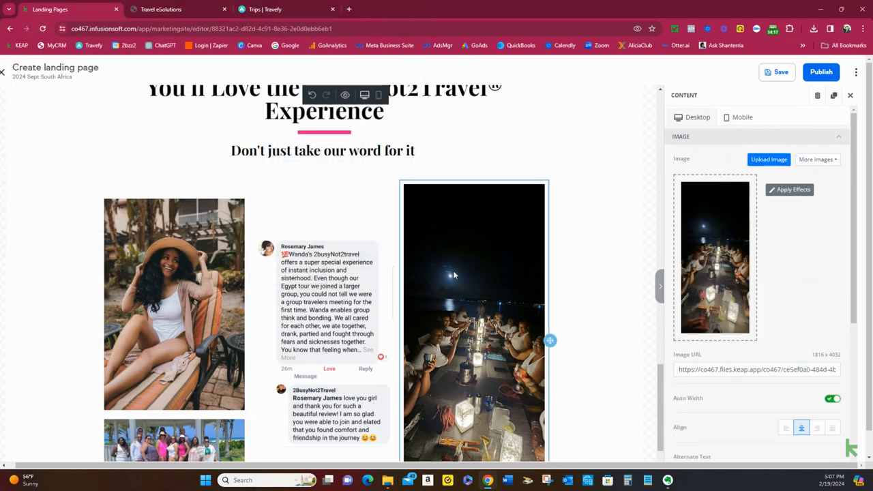
pyautogui.click(769, 159)
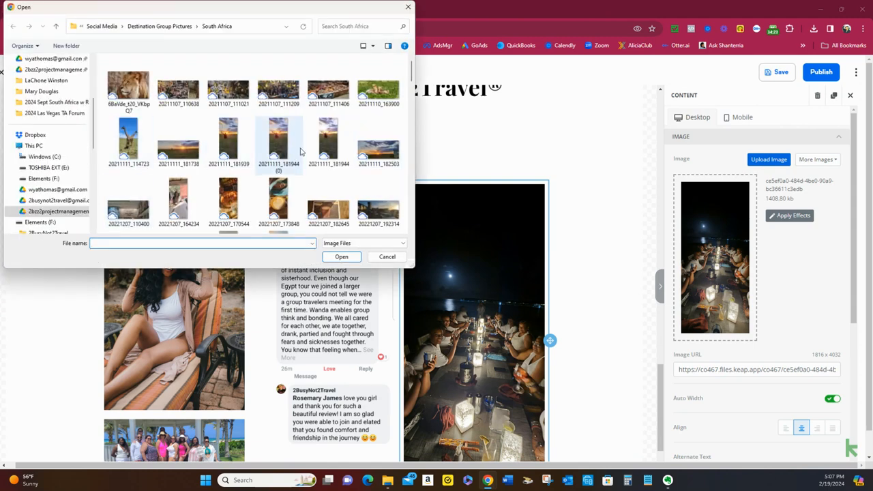
pyautogui.scroll(-3, 301, 151)
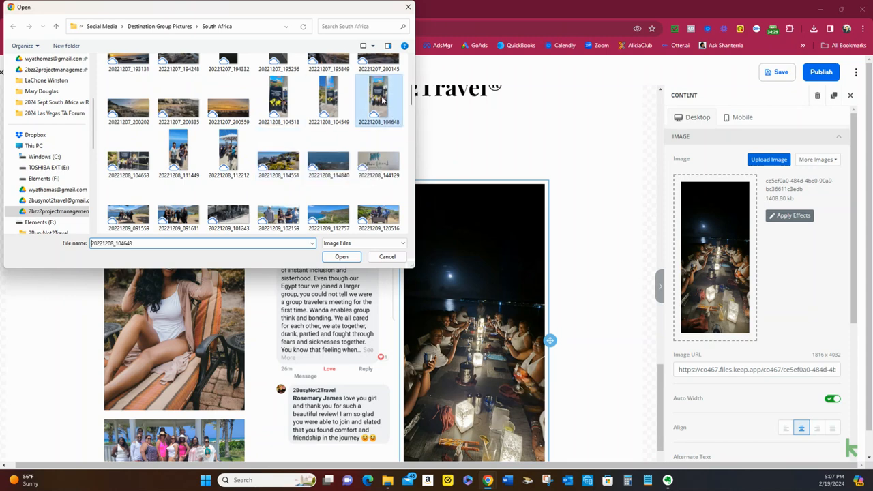
pyautogui.doubleClick(383, 100)
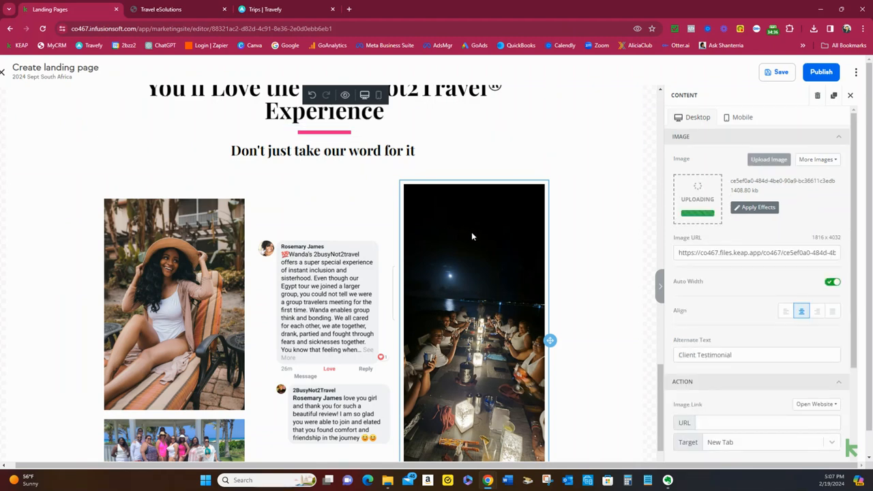
pyautogui.scroll(-1, 538, 239)
pyautogui.scroll(-1, 539, 241)
pyautogui.scroll(2, 597, 250)
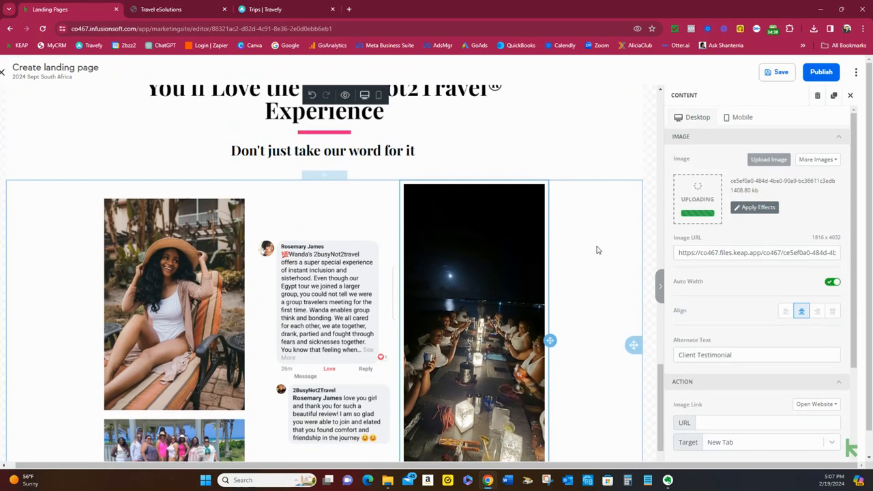
pyautogui.scroll(-1, 597, 250)
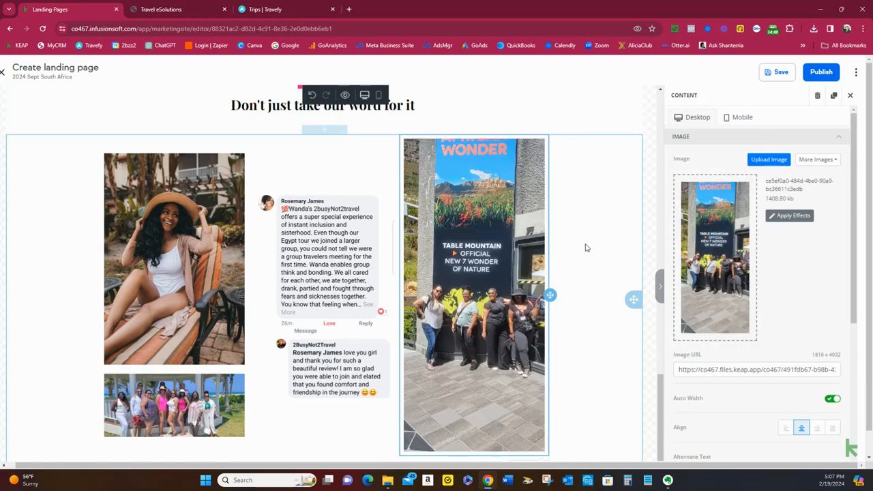
# Delete the image of the woman in the sun hat from the testimonial section
pyautogui.click(161, 239)
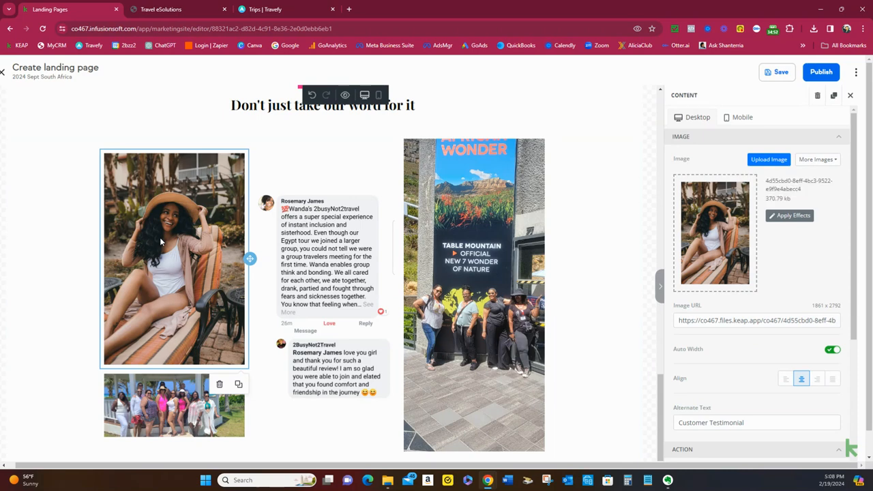
pyautogui.click(220, 388)
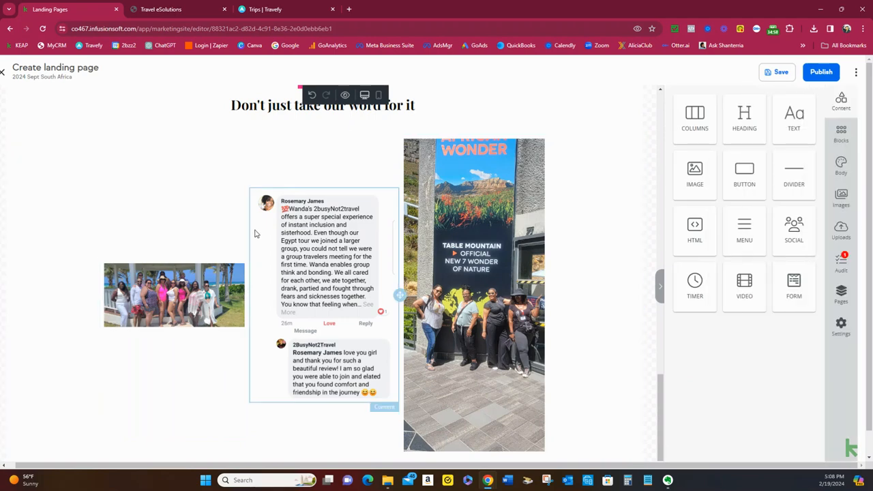
# Open the file picker for the beach group testimonial image and look through the South Africa folder for a replacement photo
pyautogui.click(197, 313)
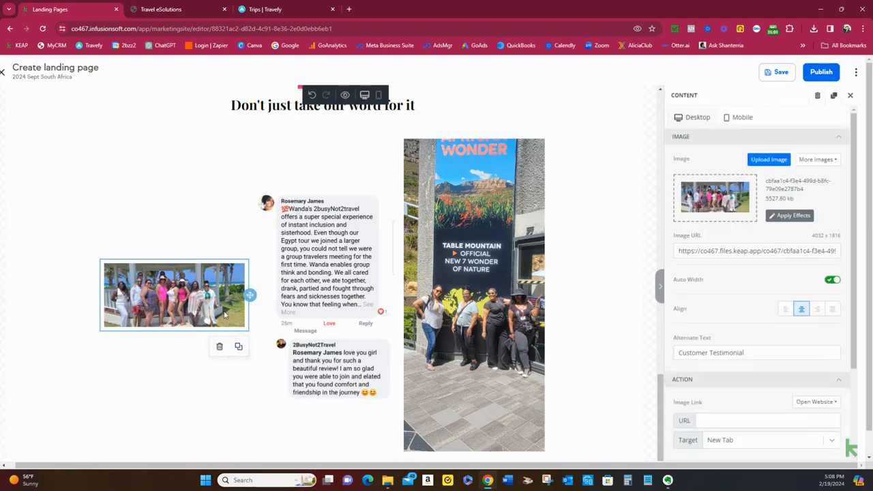
pyautogui.click(769, 159)
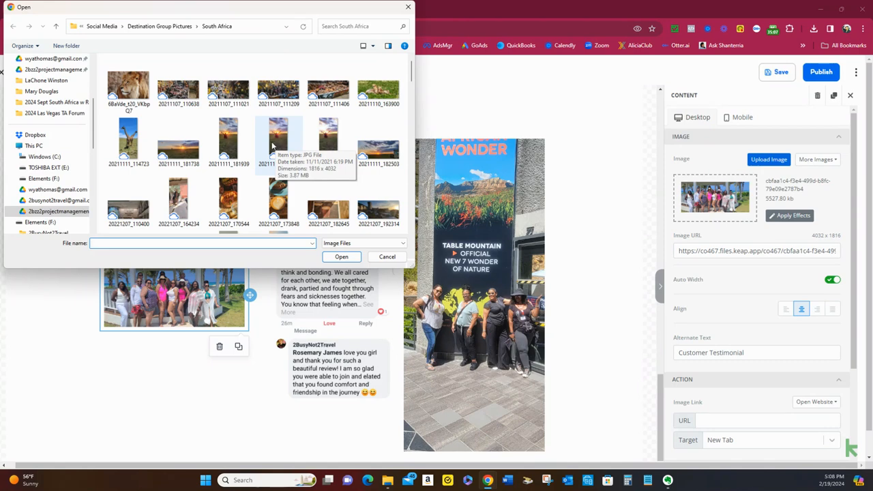
pyautogui.scroll(-2, 265, 145)
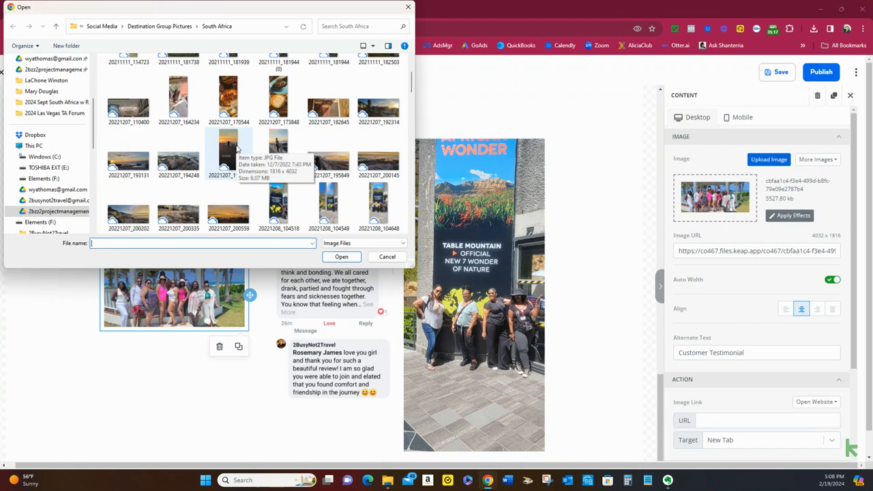
pyautogui.scroll(-2, 238, 149)
pyautogui.scroll(-1, 237, 149)
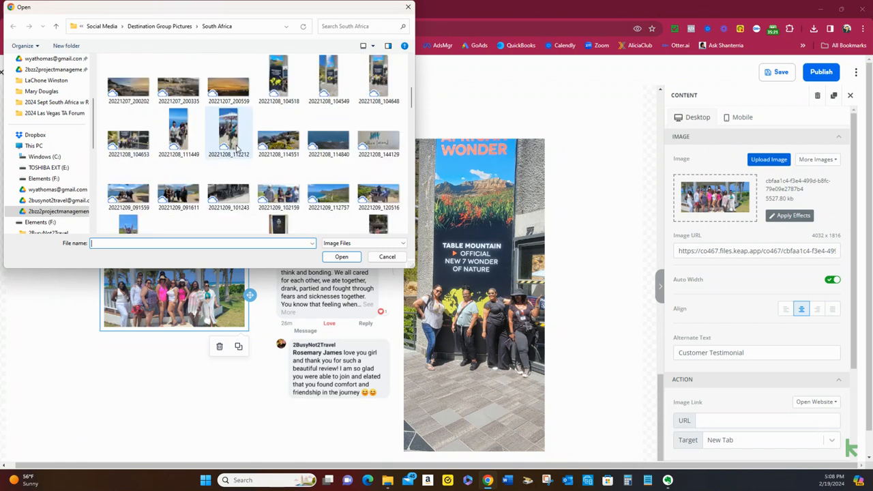
pyautogui.scroll(-2, 238, 148)
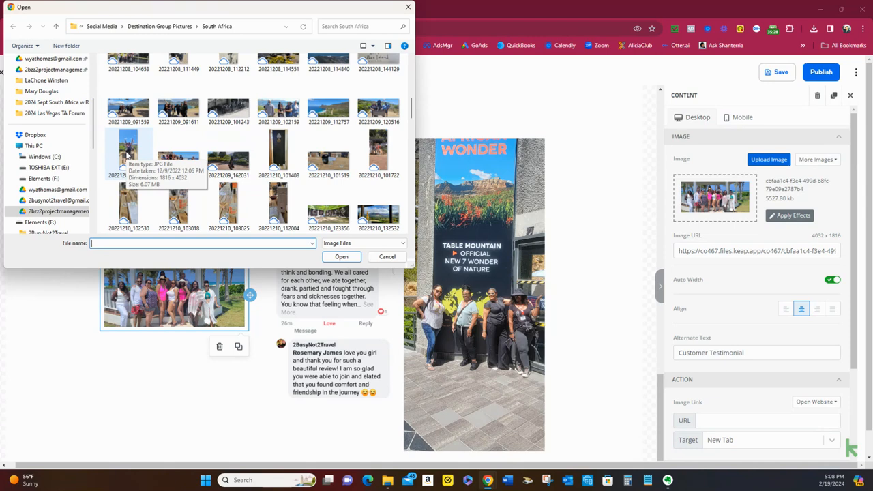
pyautogui.scroll(-2, 135, 148)
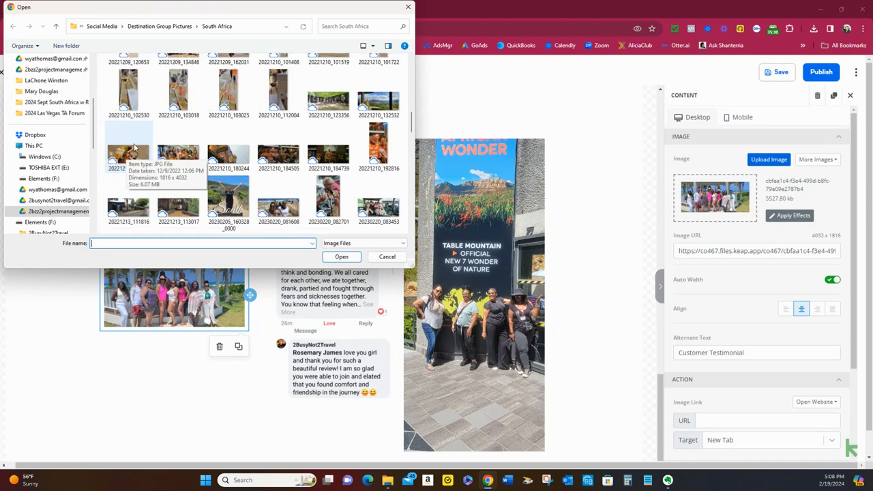
pyautogui.scroll(-2, 135, 148)
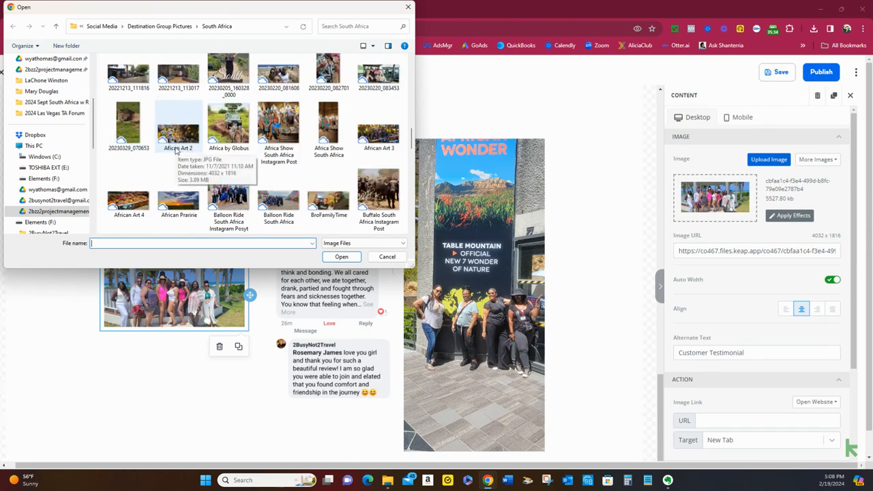
pyautogui.scroll(-1, 175, 151)
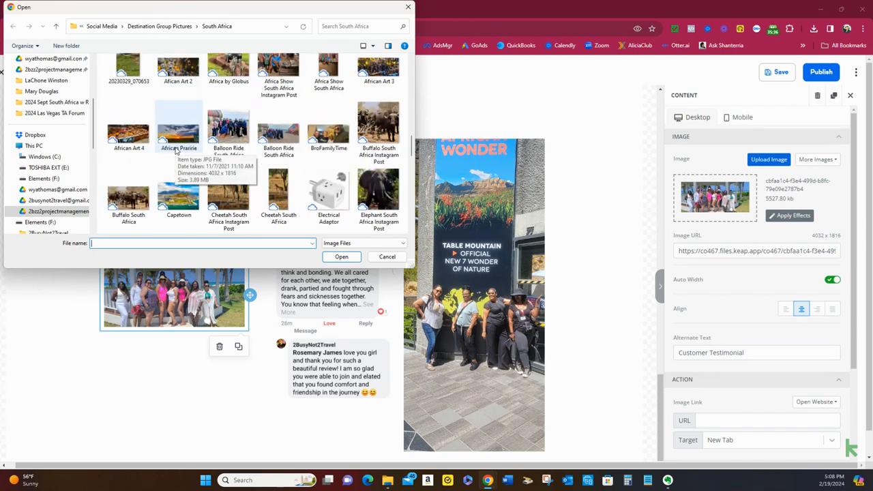
pyautogui.scroll(-1, 175, 151)
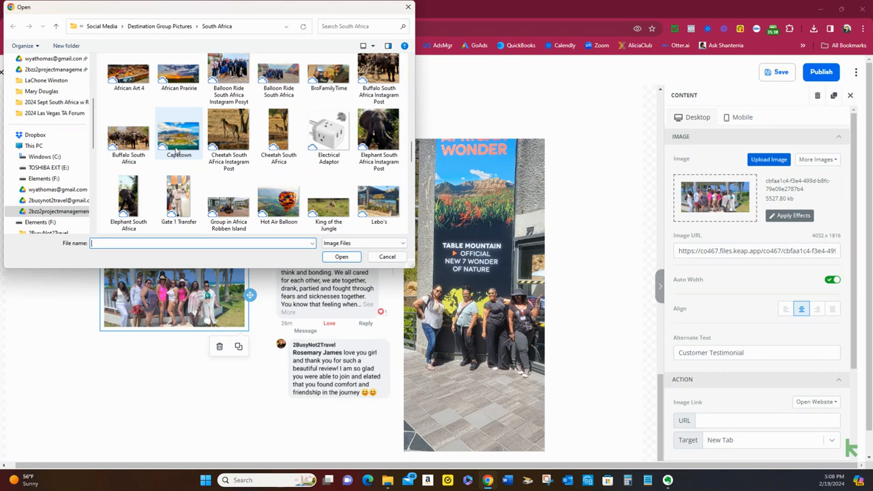
pyautogui.scroll(-2, 176, 151)
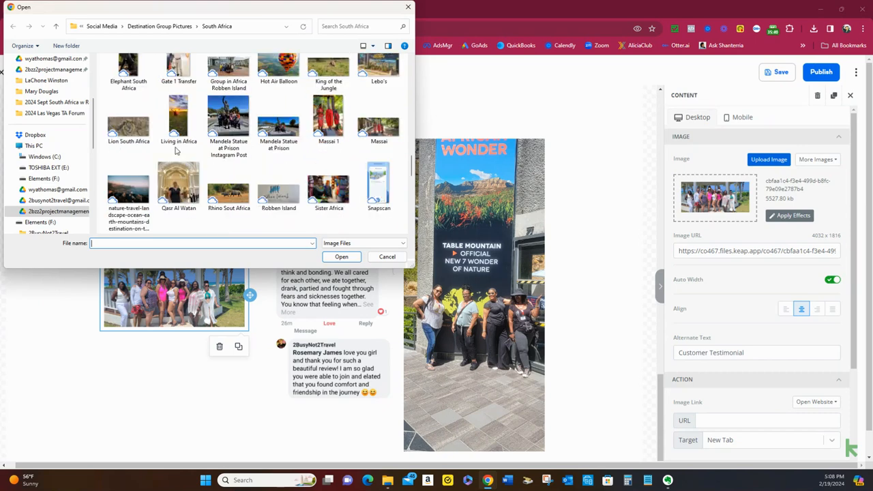
pyautogui.scroll(-2, 176, 151)
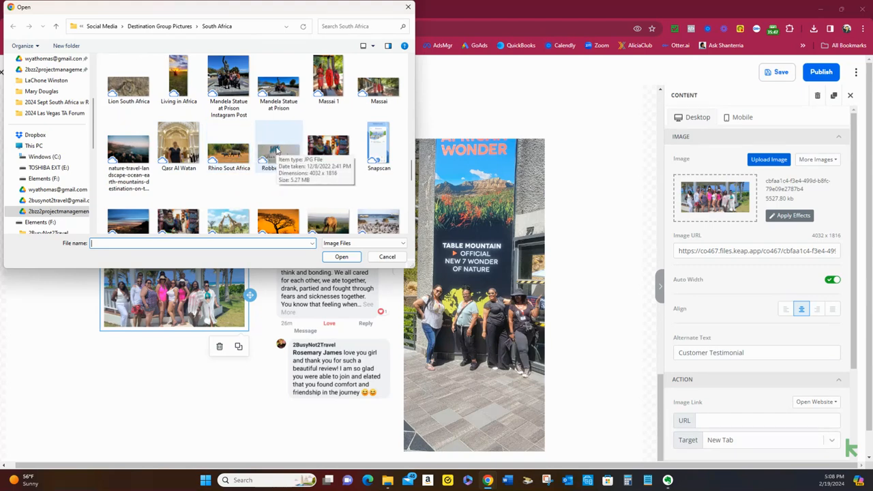
pyautogui.scroll(-1, 276, 150)
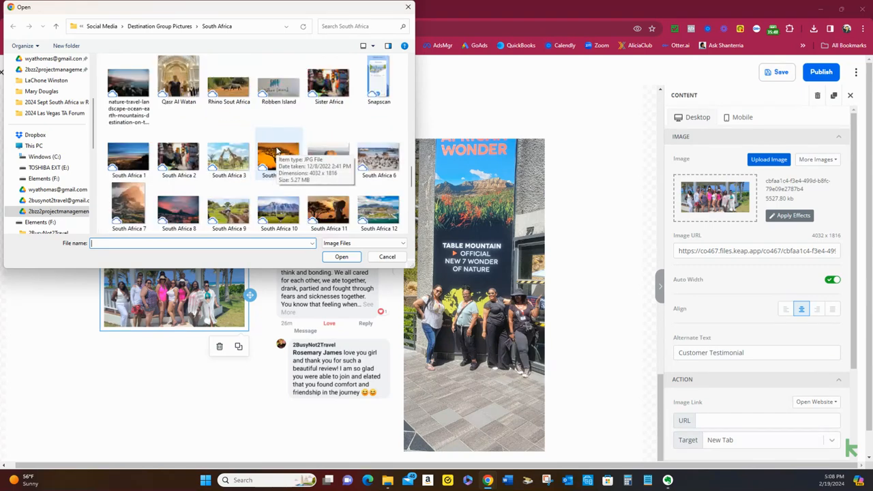
pyautogui.scroll(-2, 277, 150)
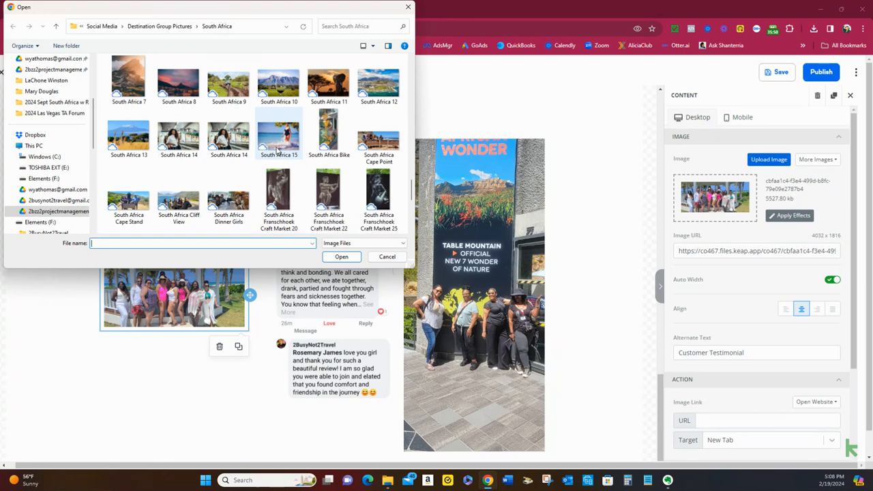
pyautogui.scroll(-1, 277, 150)
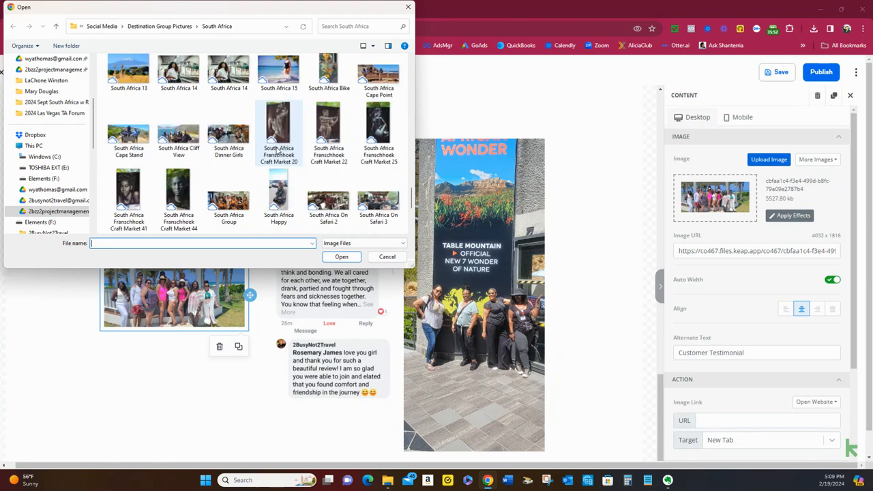
pyautogui.scroll(-1, 276, 151)
pyautogui.scroll(-2, 277, 151)
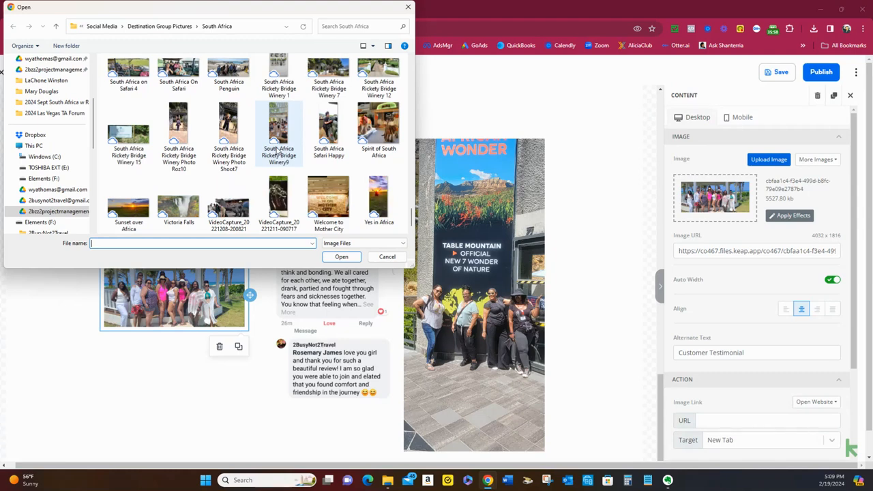
# Replace the beach group image in the testimonial section with the photo 20221209_120653 from the South Africa folder
pyautogui.scroll(1, 277, 151)
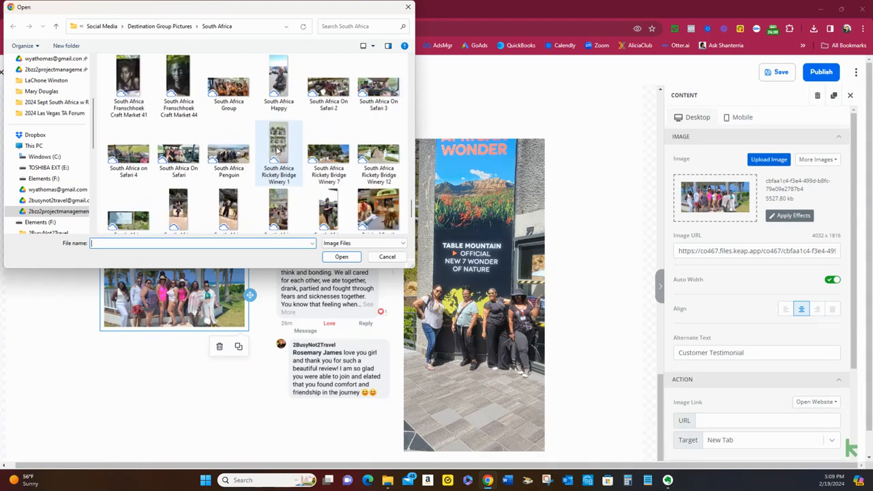
pyautogui.scroll(5, 276, 151)
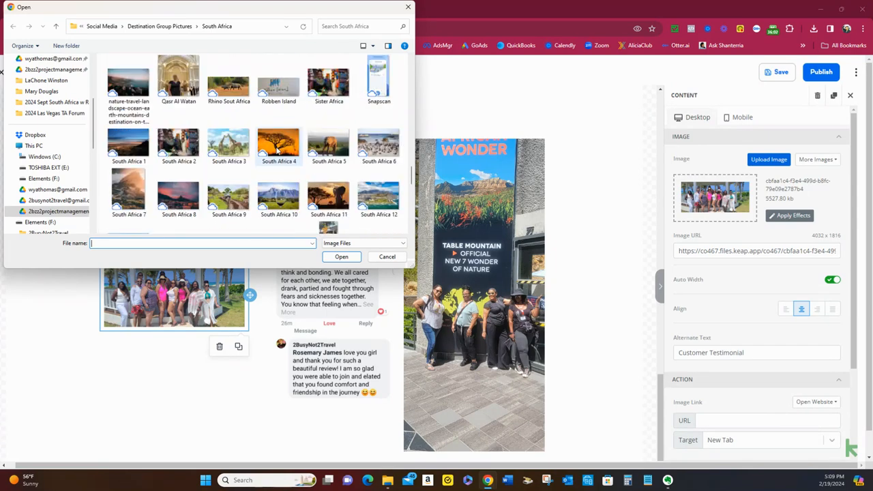
pyautogui.scroll(2, 276, 149)
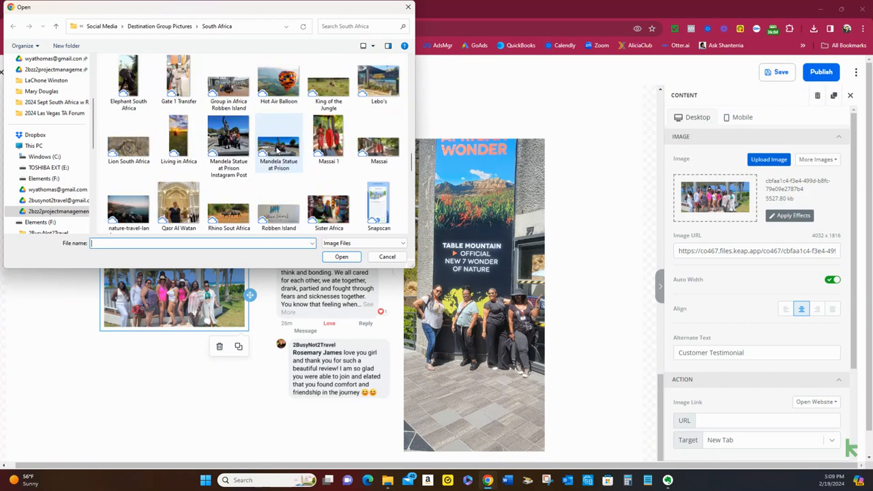
pyautogui.scroll(1, 278, 151)
pyautogui.scroll(1, 278, 150)
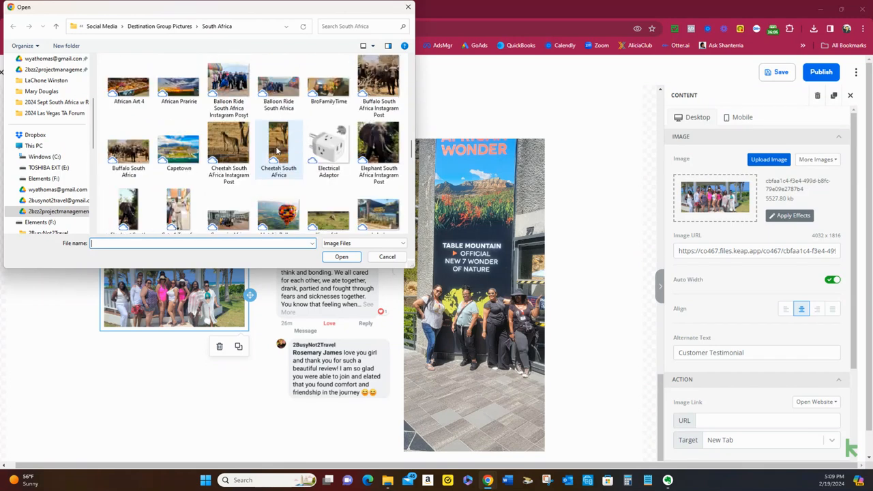
pyautogui.scroll(3, 277, 151)
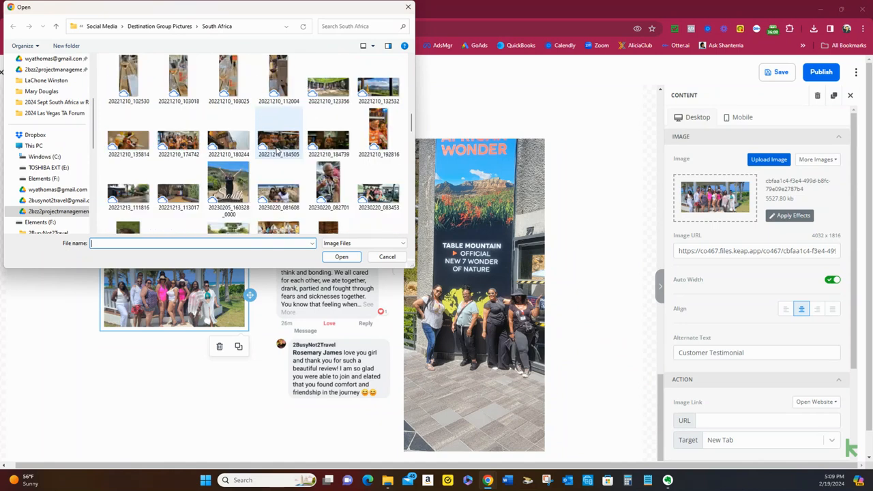
pyautogui.scroll(2, 278, 151)
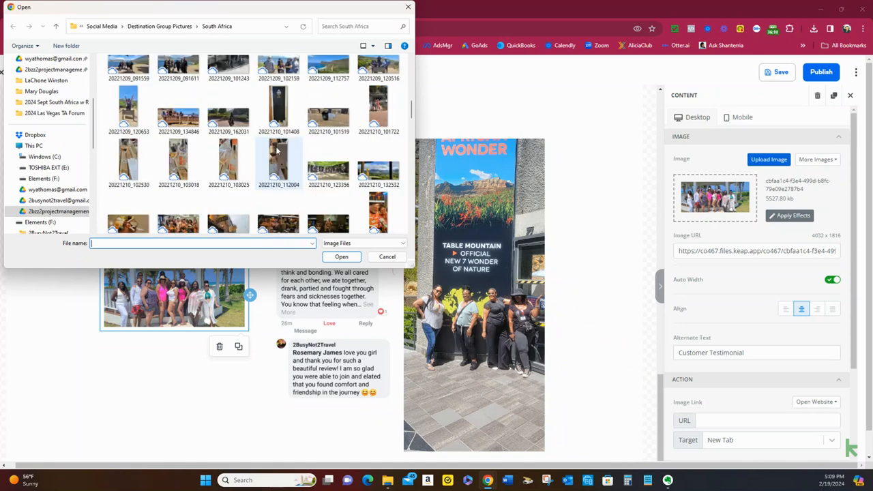
pyautogui.doubleClick(128, 109)
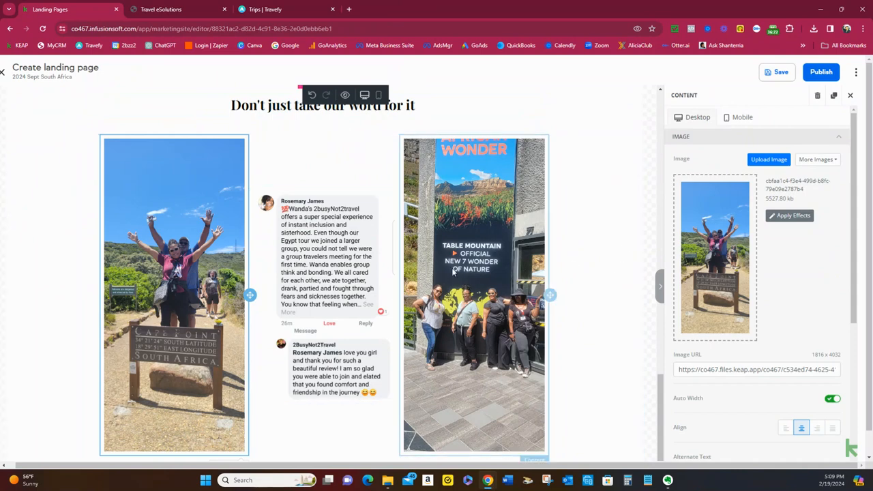
# Replace the customer review screenshot in the middle column with the photo 20221209_134846 from the South Africa folder
pyautogui.click(319, 224)
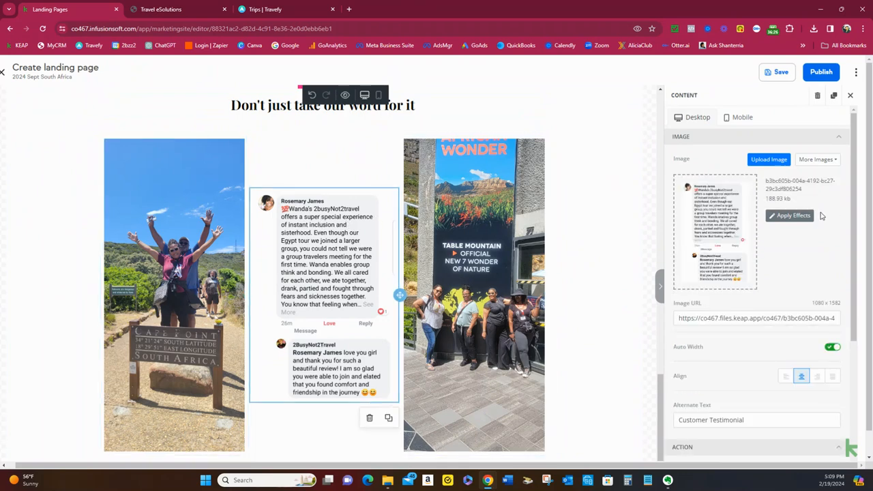
pyautogui.click(769, 162)
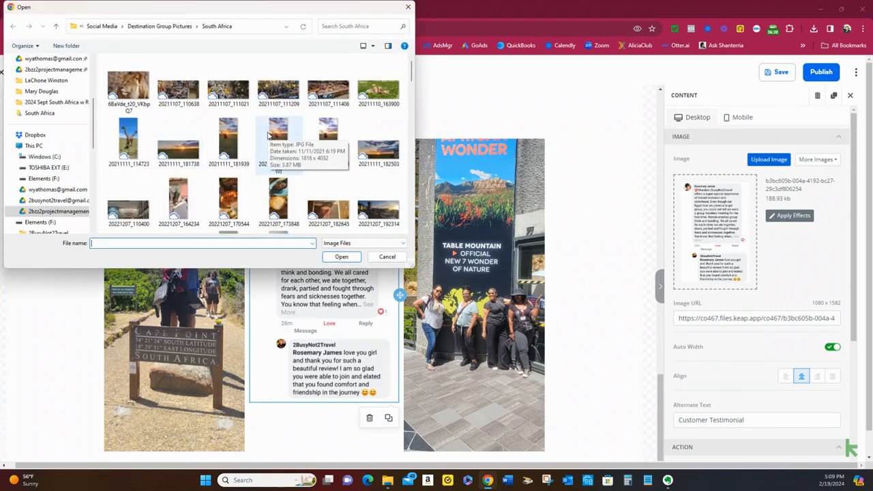
pyautogui.scroll(-2, 268, 135)
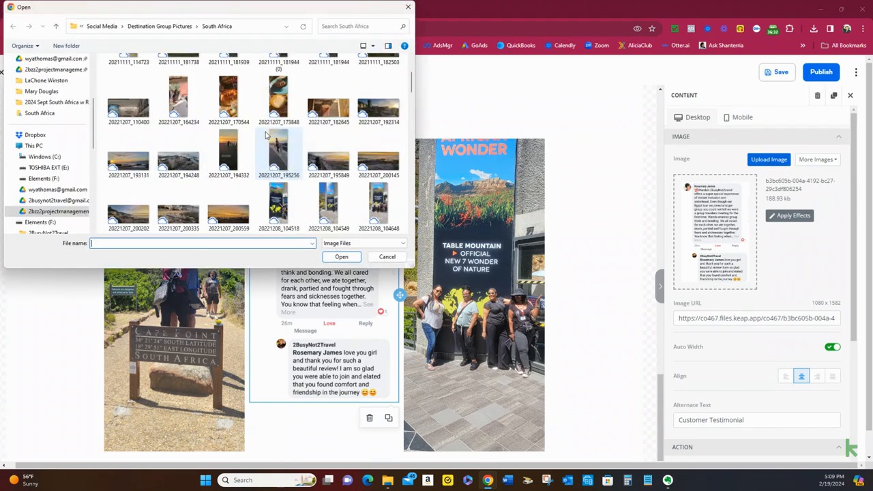
pyautogui.scroll(-3, 265, 138)
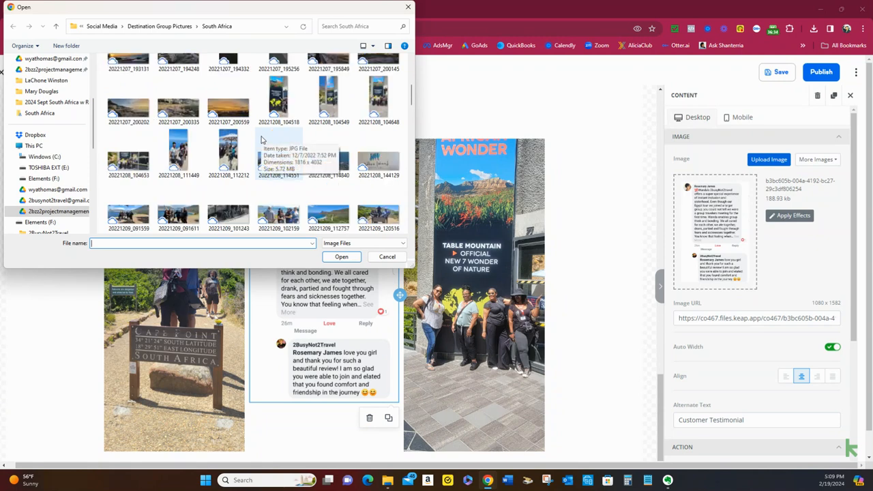
pyautogui.scroll(-3, 270, 164)
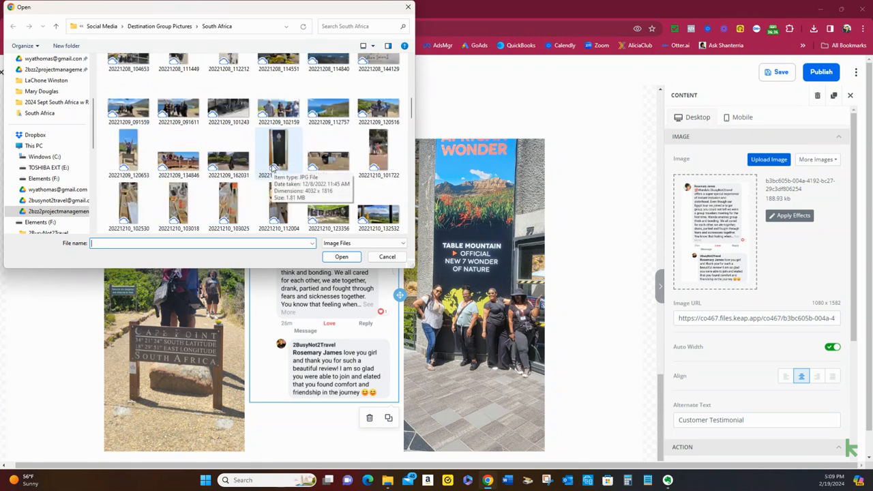
pyautogui.scroll(3, 276, 161)
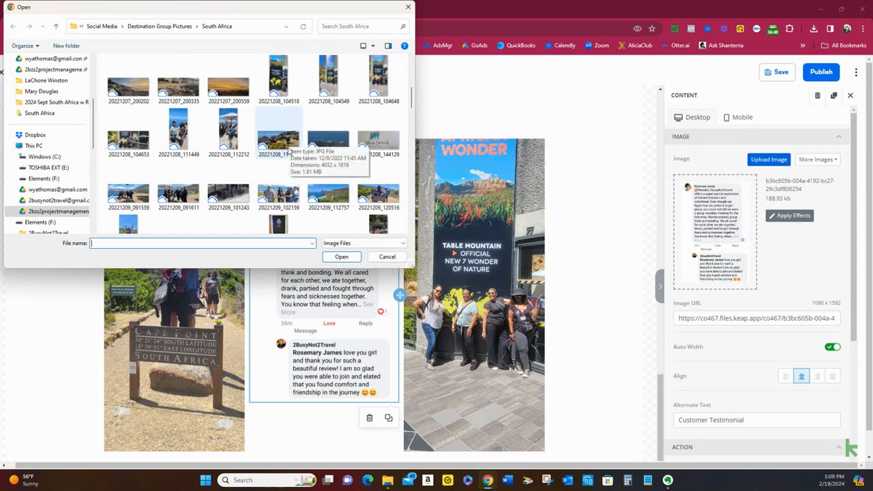
pyautogui.scroll(-3, 289, 158)
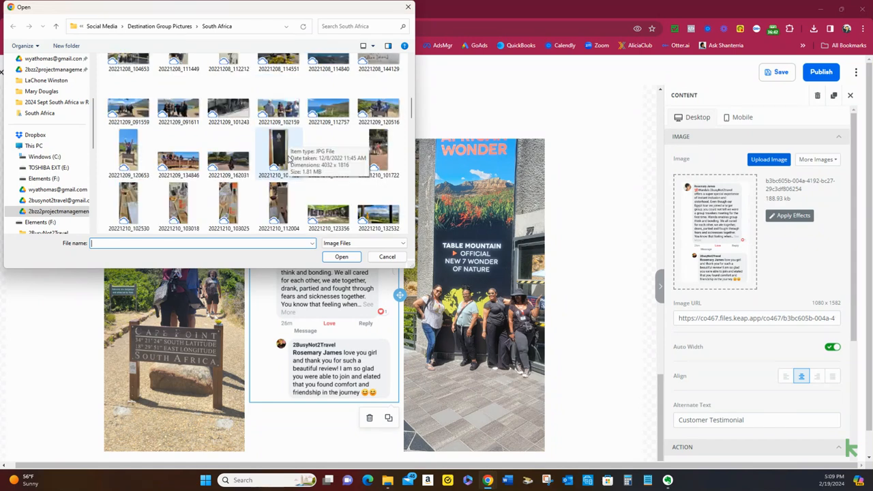
pyautogui.doubleClick(179, 157)
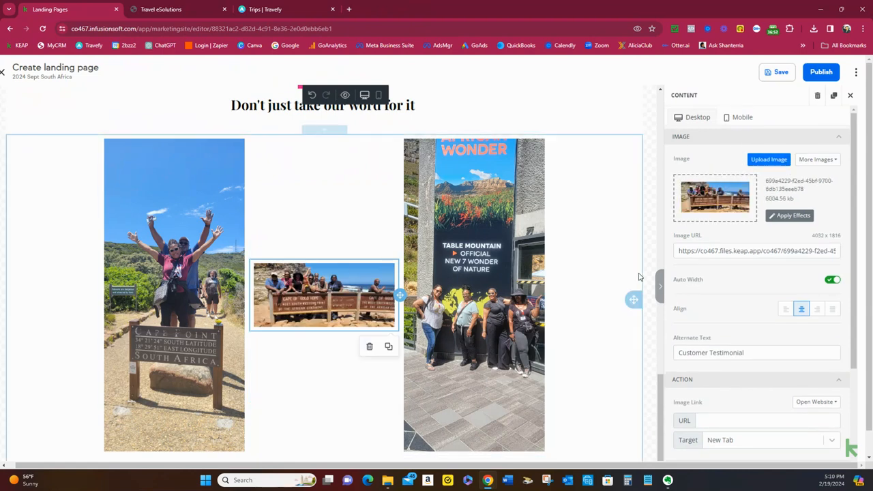
# Check the testimonial row at full width and duplicate the Cape of Good Hope group image in the middle column
pyautogui.click(662, 290)
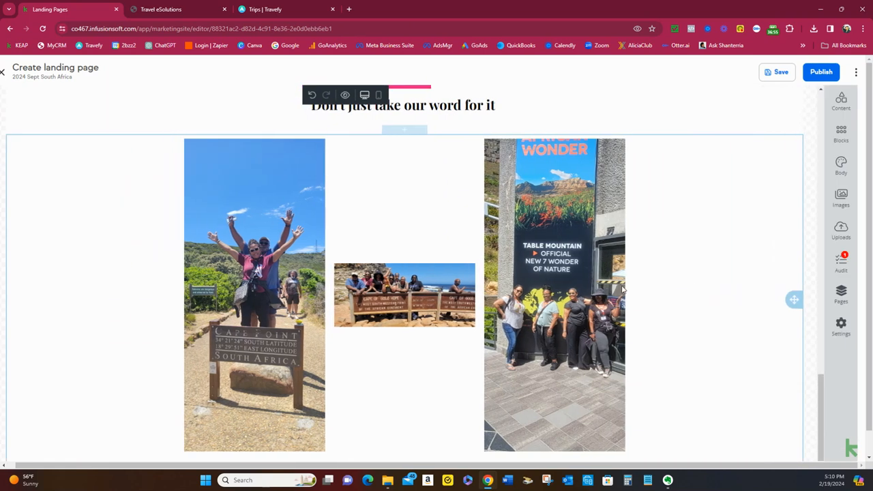
pyautogui.click(438, 317)
pyautogui.click(389, 347)
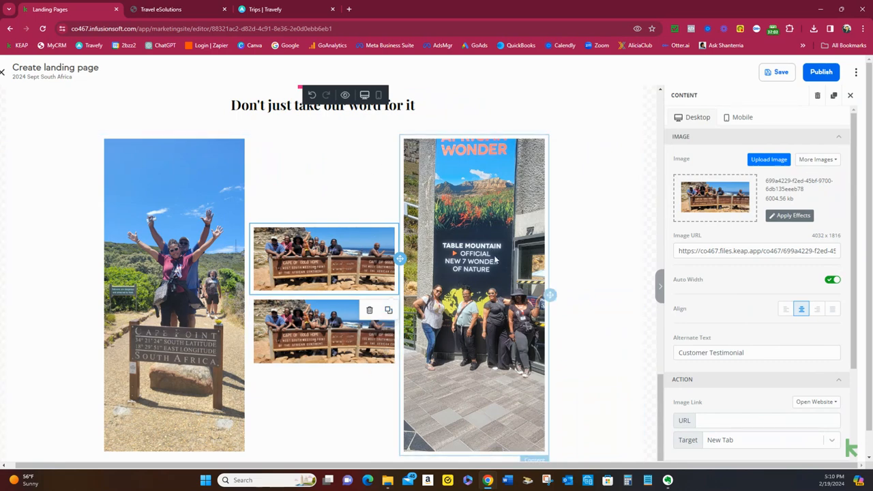
# Replace the lower duplicate of the Cape of Good Hope group image with the photo 20221209_091611 from the South Africa folder
pyautogui.click(342, 329)
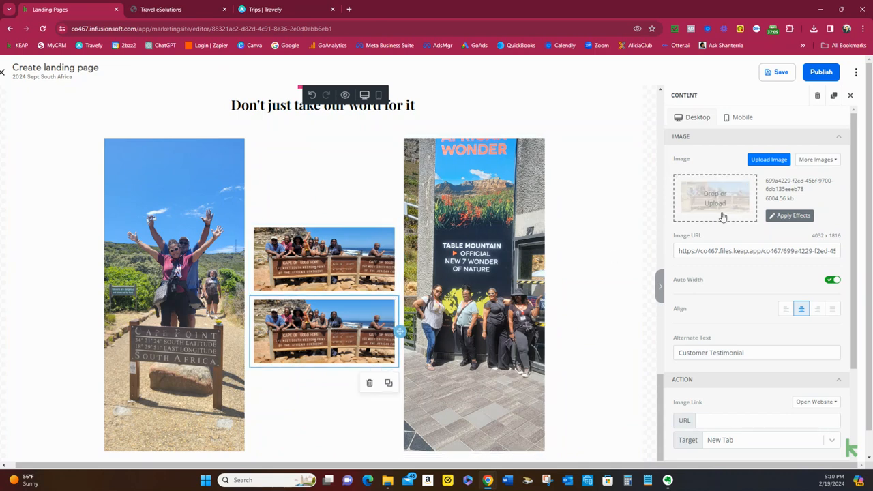
pyautogui.click(769, 159)
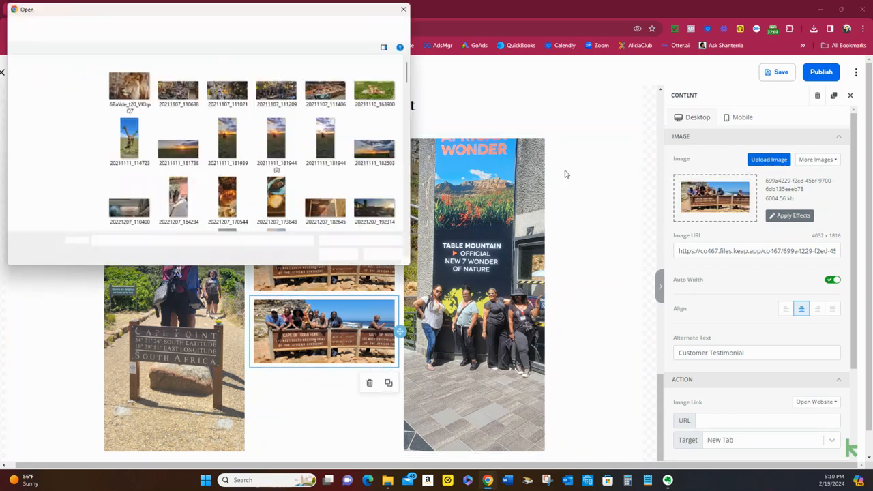
pyautogui.scroll(-5, 280, 193)
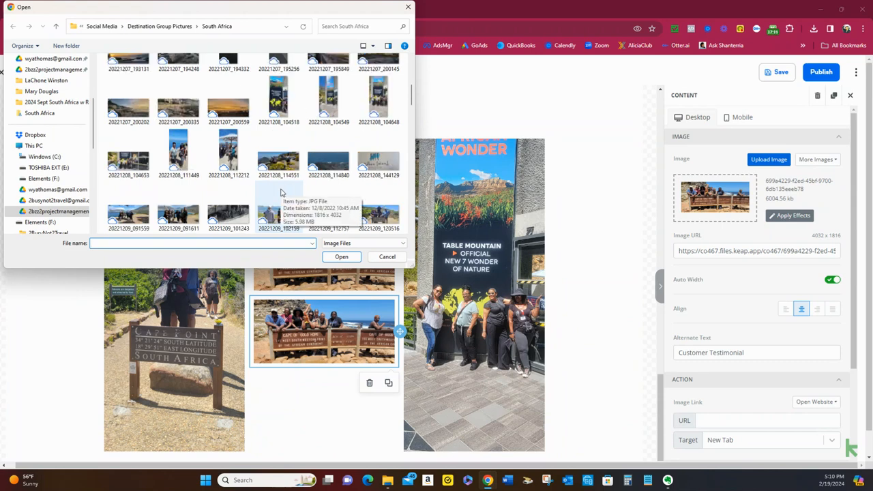
pyautogui.scroll(-2, 280, 193)
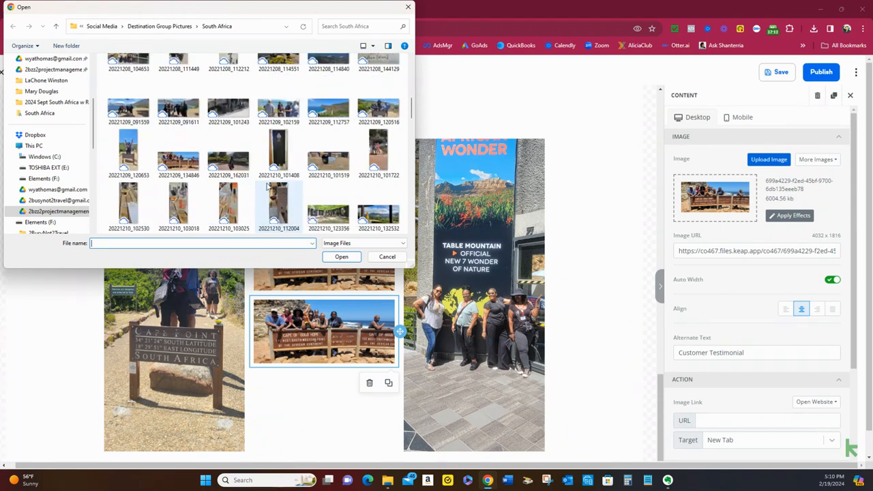
pyautogui.scroll(2, 277, 193)
pyautogui.click(180, 197)
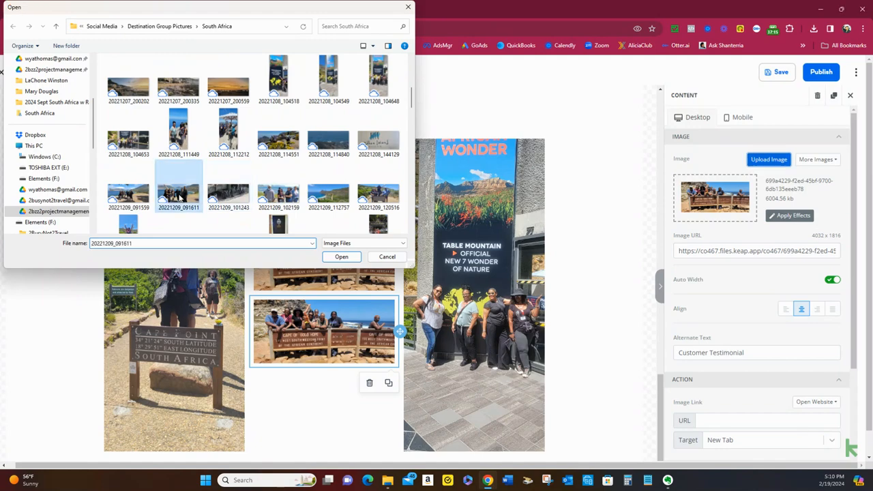
pyautogui.doubleClick(189, 194)
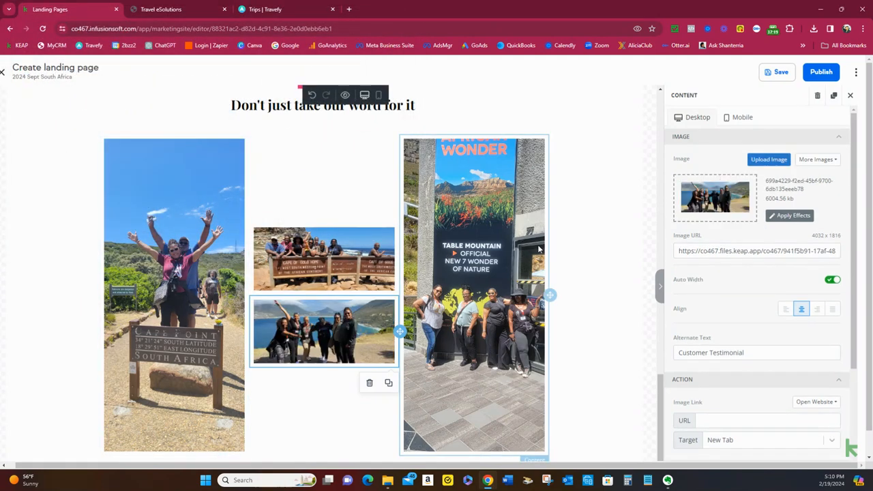
# Duplicate the coastal group image in the middle column and replace its upper copy with the photo 20221210_174742
pyautogui.click(388, 383)
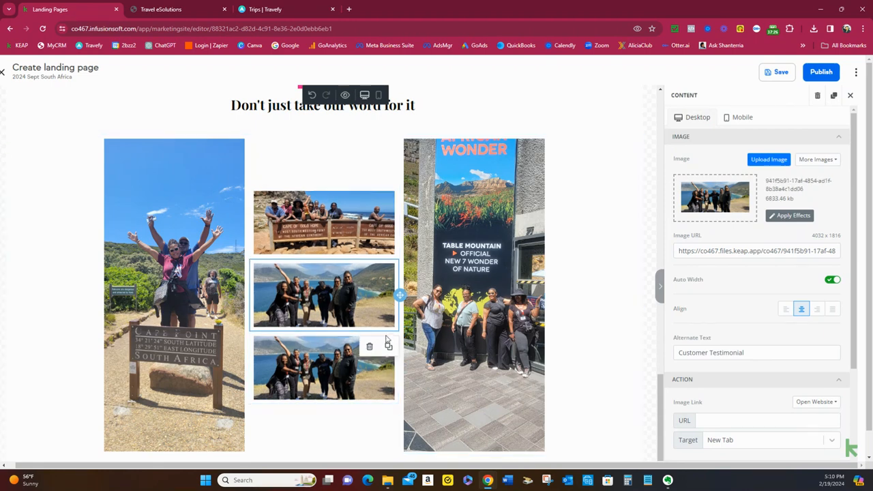
pyautogui.click(774, 162)
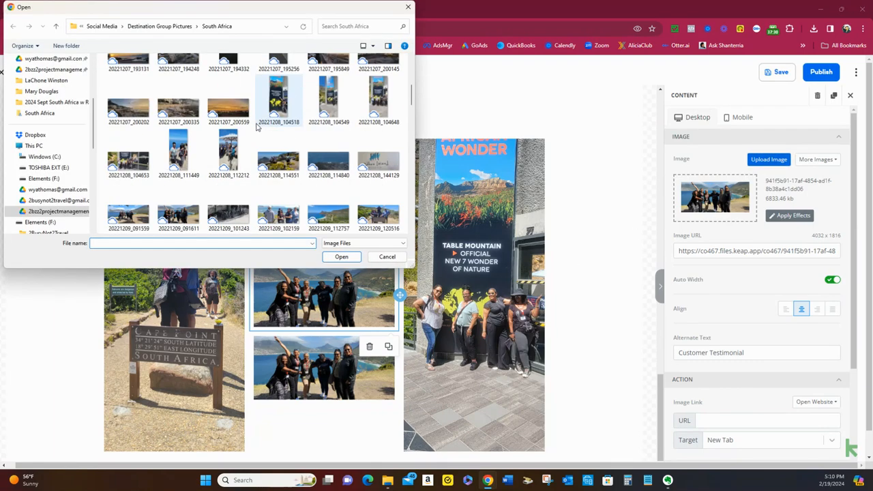
pyautogui.scroll(-2, 258, 127)
pyautogui.scroll(-1, 258, 127)
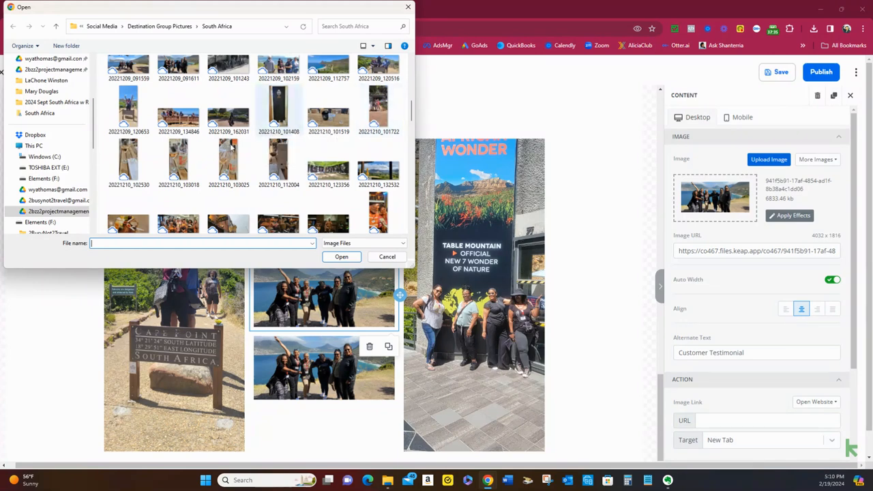
pyautogui.scroll(-1, 213, 179)
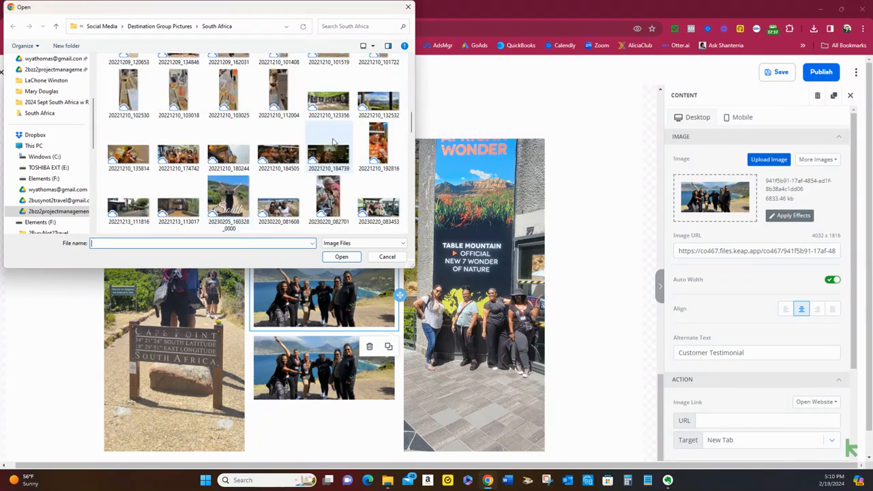
pyautogui.doubleClick(178, 156)
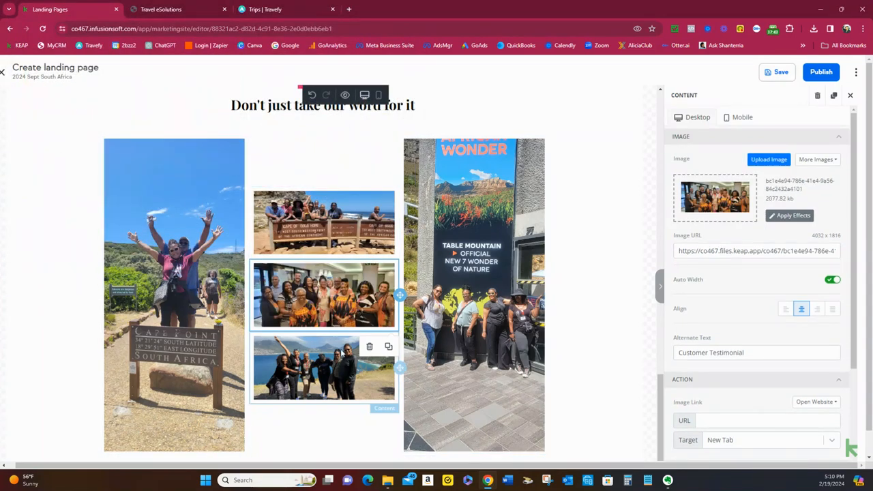
# Replace the remaining coastal group image in the middle column with the safari vehicle group photo from the South Africa folder
pyautogui.click(337, 378)
pyautogui.click(769, 159)
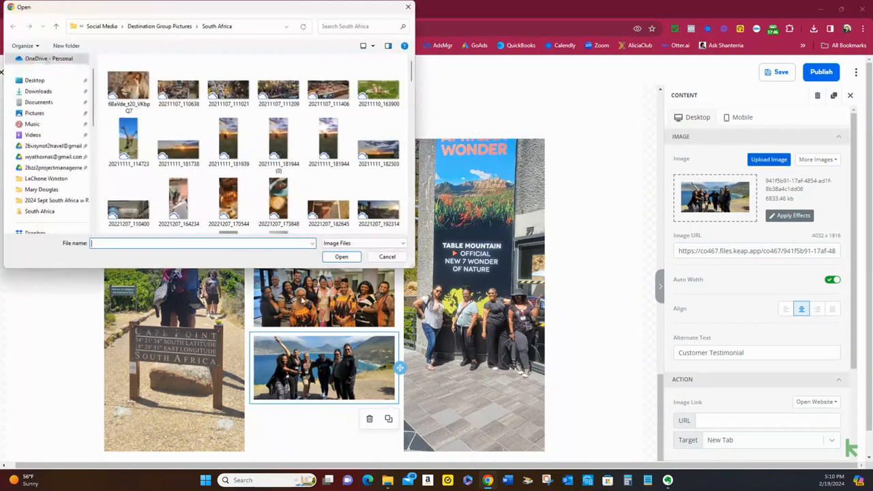
pyautogui.scroll(-5, 329, 175)
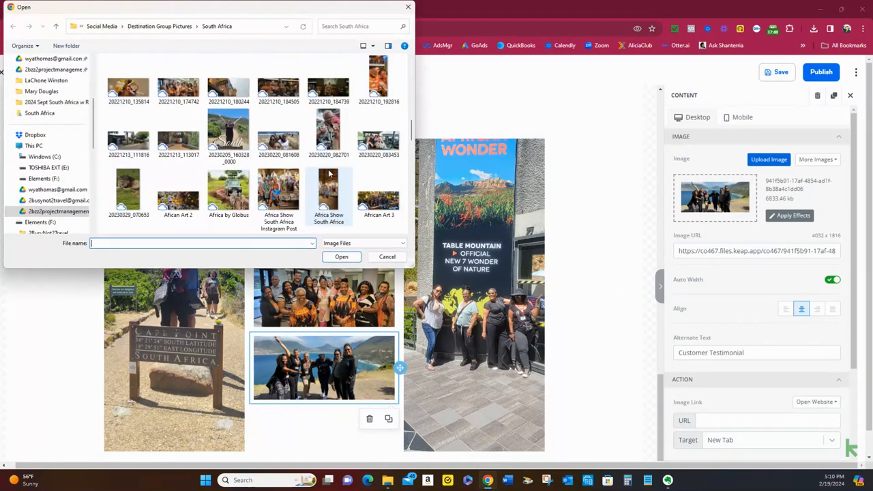
pyautogui.doubleClick(244, 159)
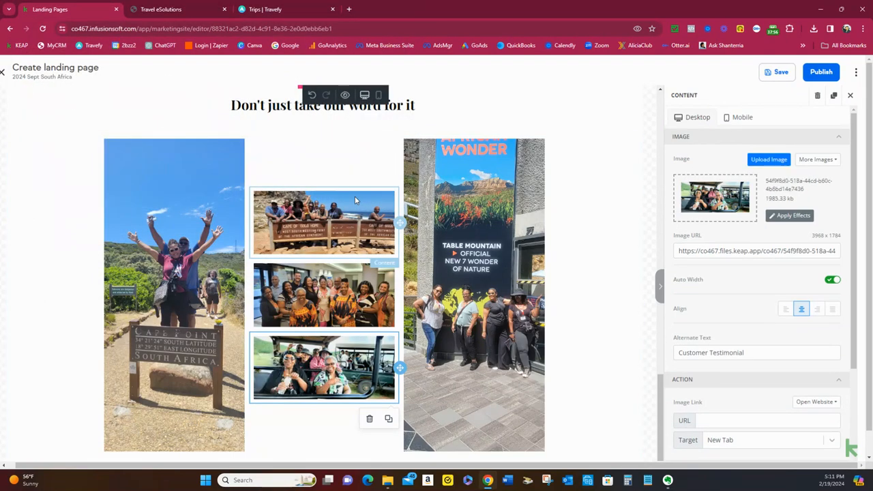
# Duplicate the safari vehicle image and replace its upper copy with the photo Balloon Ride South Africa Instagram Posyt
pyautogui.click(388, 419)
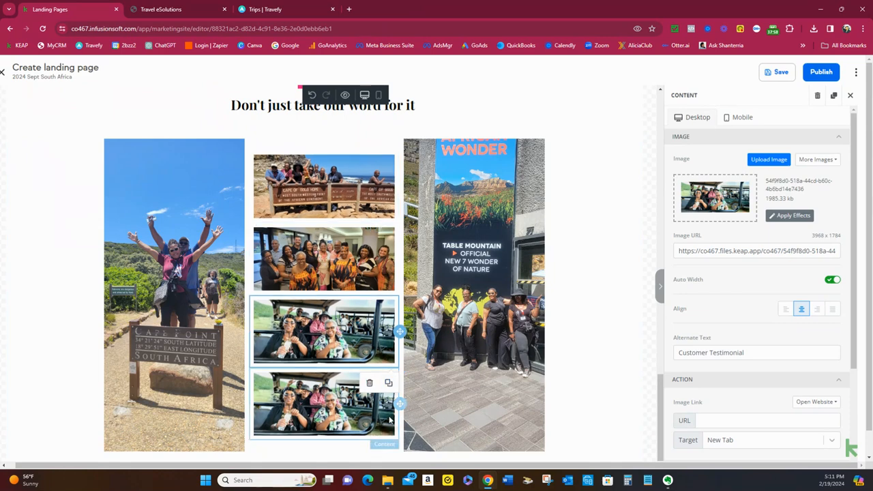
pyautogui.click(769, 159)
pyautogui.scroll(-3, 239, 202)
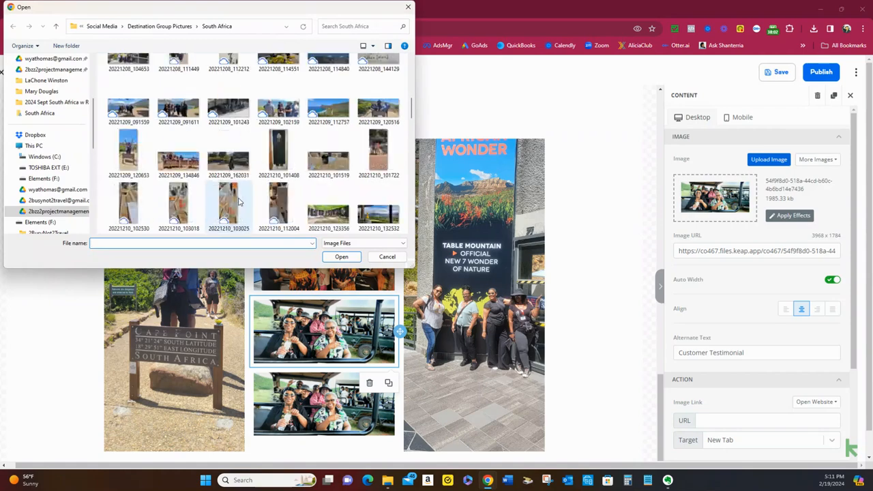
pyautogui.scroll(-2, 239, 201)
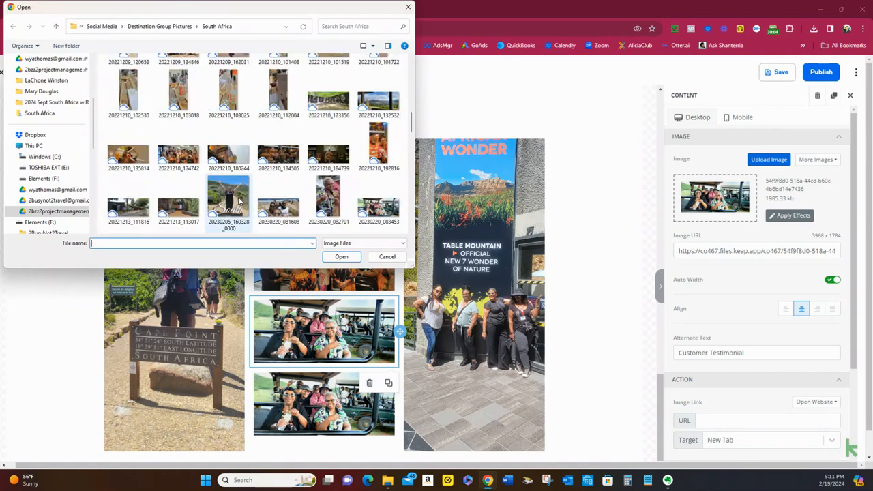
pyautogui.scroll(-1, 239, 201)
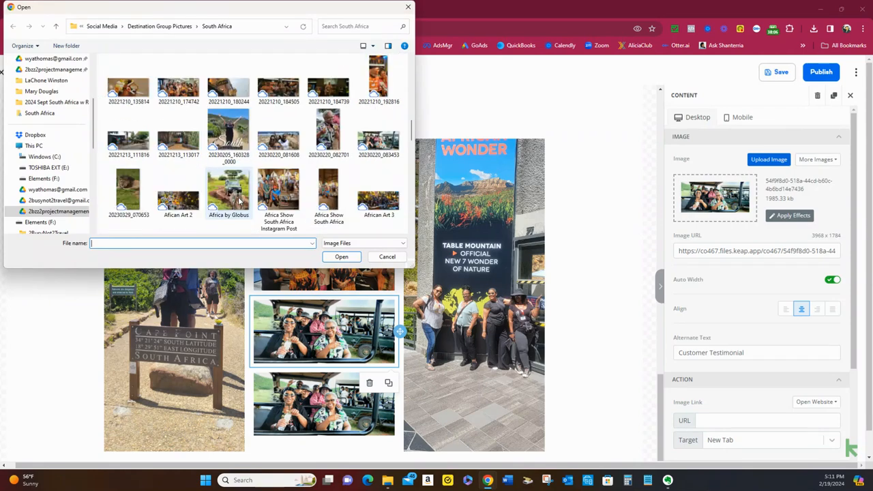
pyautogui.scroll(-1, 239, 201)
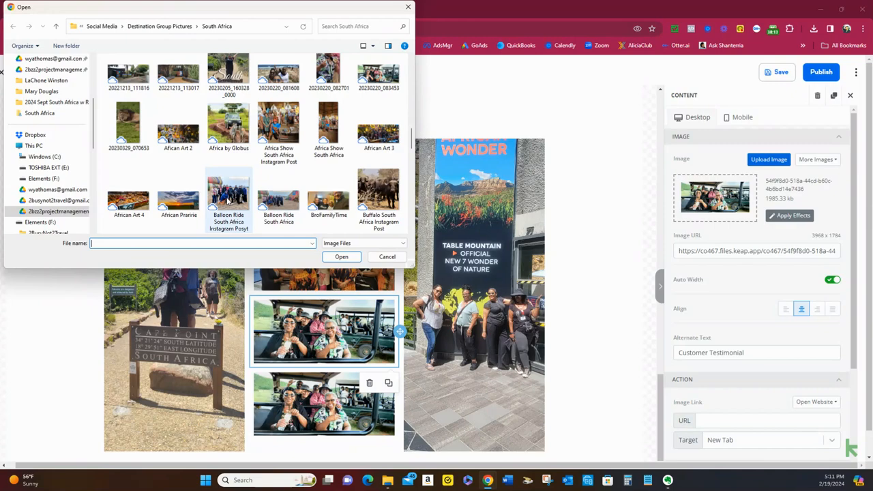
pyautogui.doubleClick(225, 200)
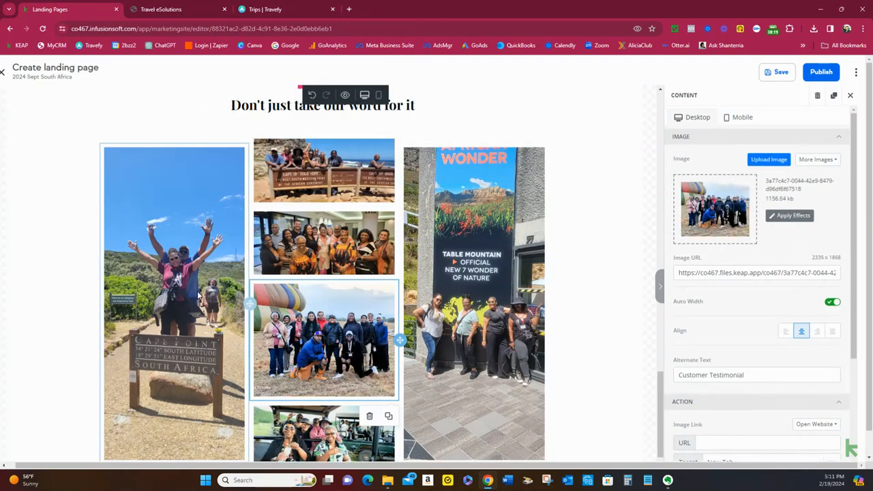
# Review the testimonial columns and the rest of the landing page, from the footer up to the sign-up form banner
pyautogui.scroll(-1, 311, 313)
pyautogui.scroll(2, 314, 314)
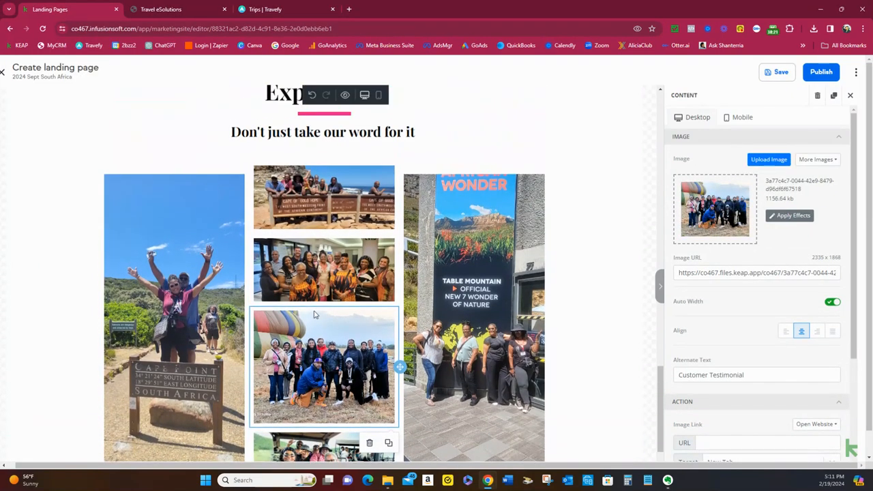
pyautogui.scroll(-1, 443, 251)
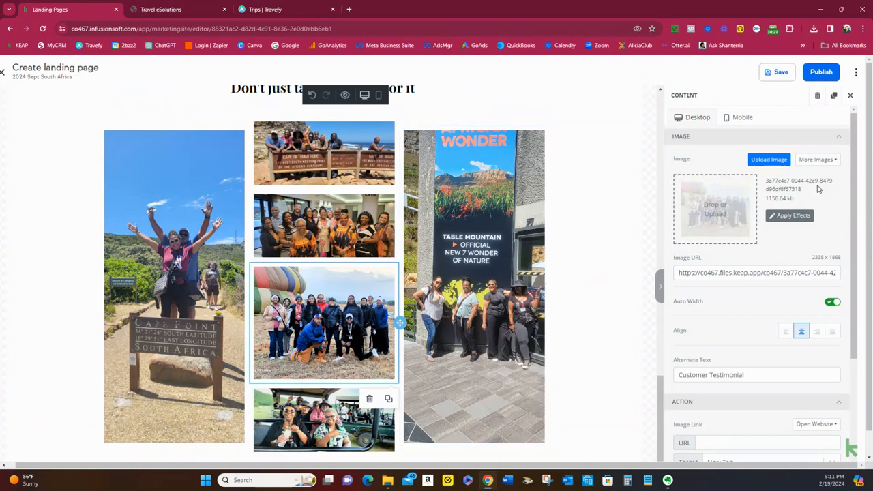
pyautogui.scroll(-1, 394, 205)
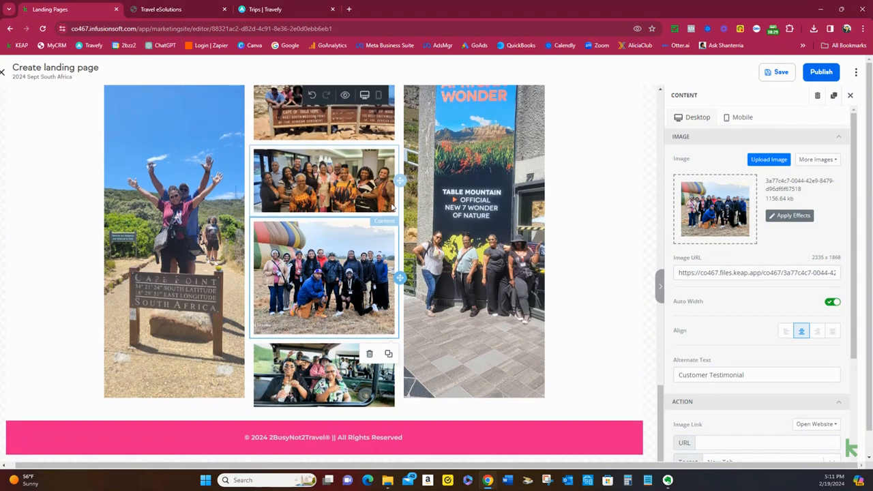
pyautogui.scroll(8, 392, 206)
pyautogui.scroll(10, 392, 207)
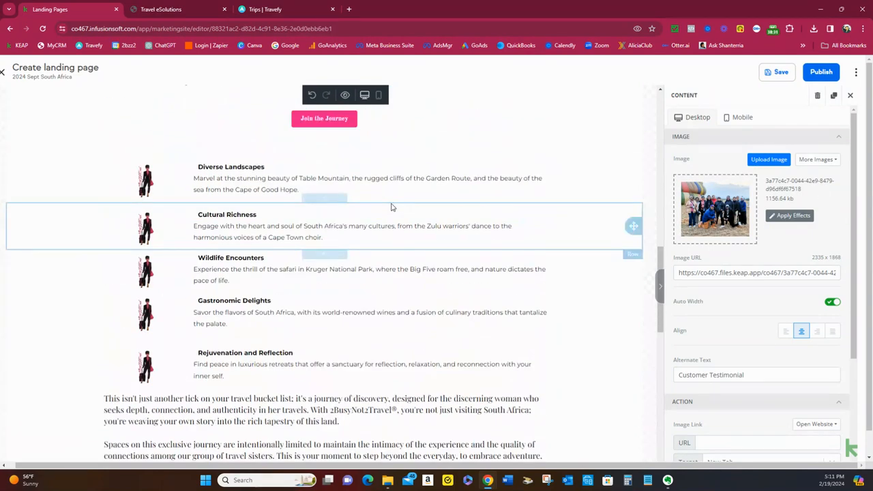
pyautogui.scroll(7, 394, 207)
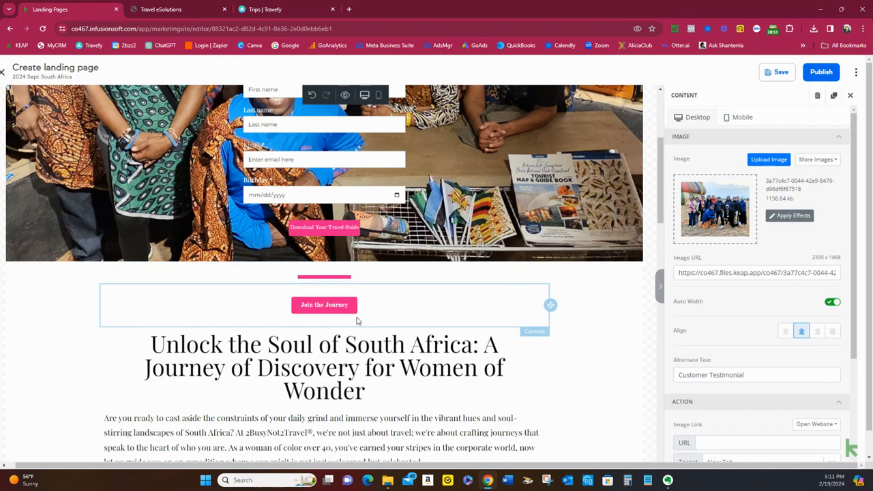
pyautogui.scroll(-10, 356, 320)
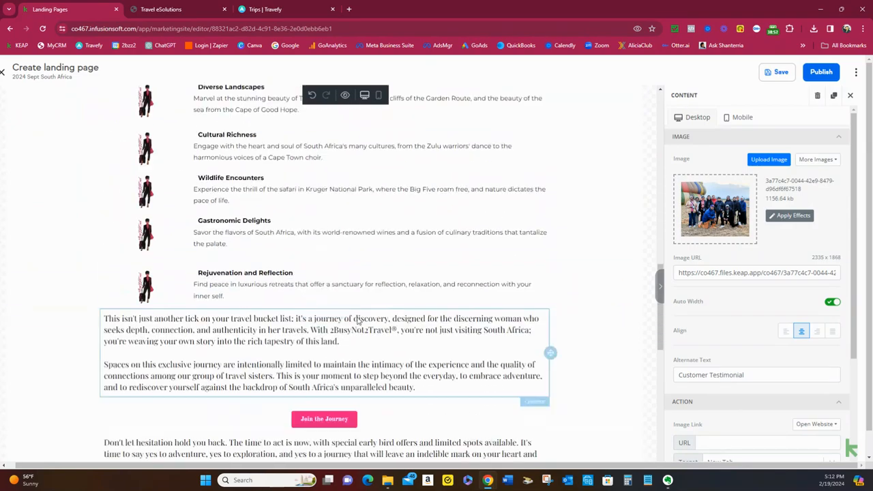
pyautogui.scroll(-4, 357, 321)
pyautogui.scroll(10, 574, 265)
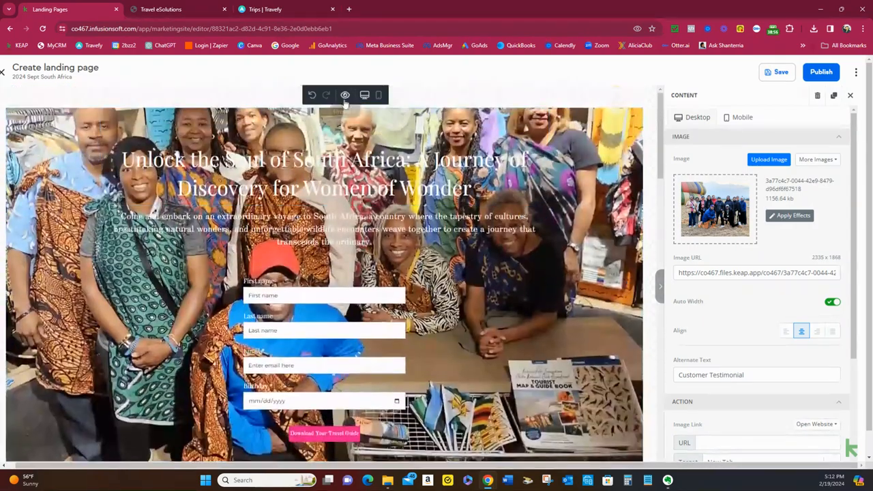
# Preview the landing page at desktop size and check it from the sign-up banner down to the testimonial photos and footer
pyautogui.click(345, 95)
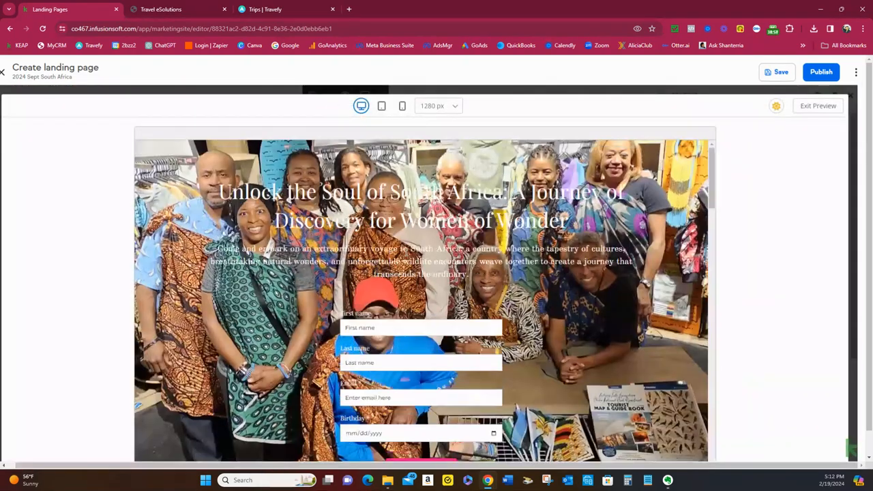
pyautogui.scroll(-10, 405, 252)
pyautogui.scroll(-10, 406, 253)
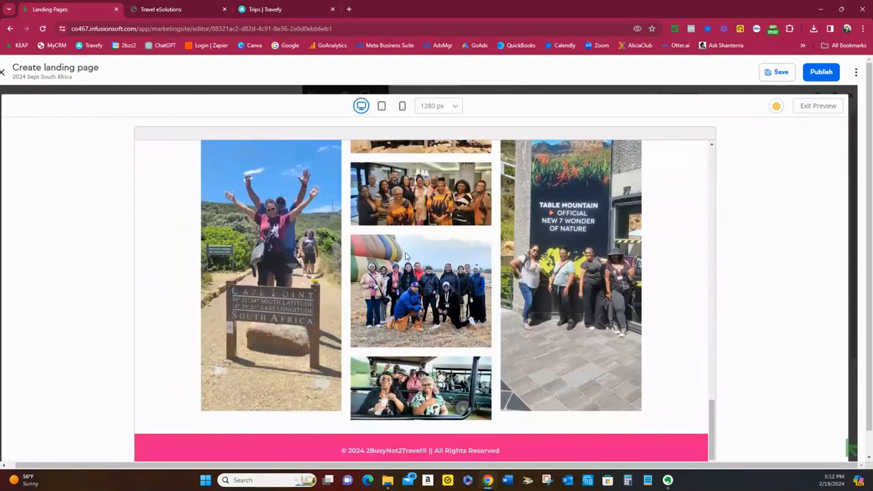
pyautogui.scroll(20, 405, 252)
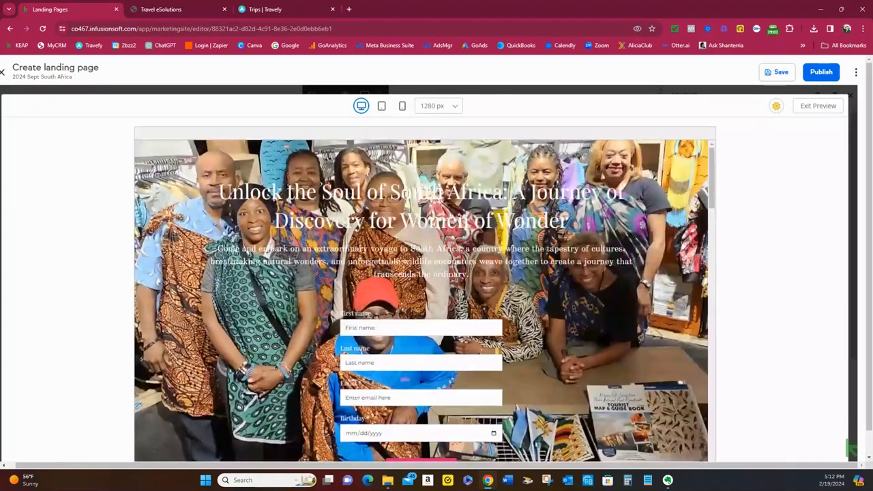
# Switch the preview to mobile size and check the layout from the sign-up form through to the testimonial photos
pyautogui.click(402, 107)
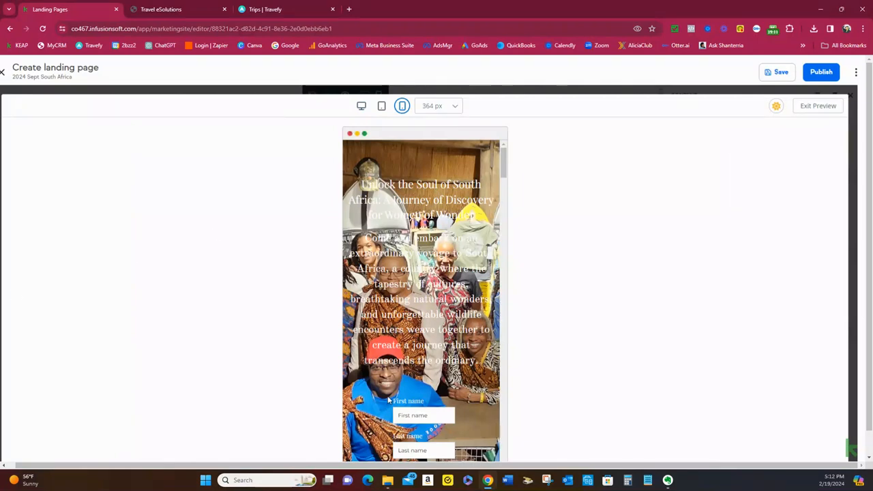
pyautogui.scroll(-10, 389, 402)
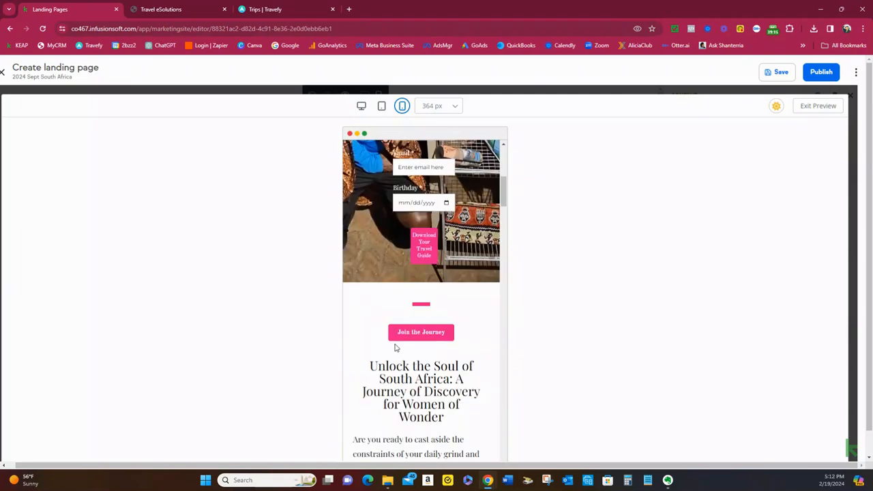
pyautogui.scroll(-15, 395, 348)
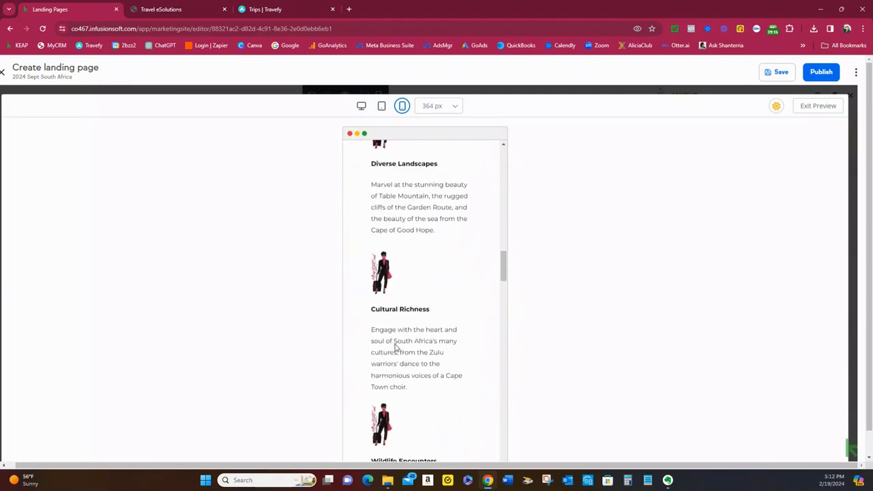
pyautogui.scroll(-15, 395, 348)
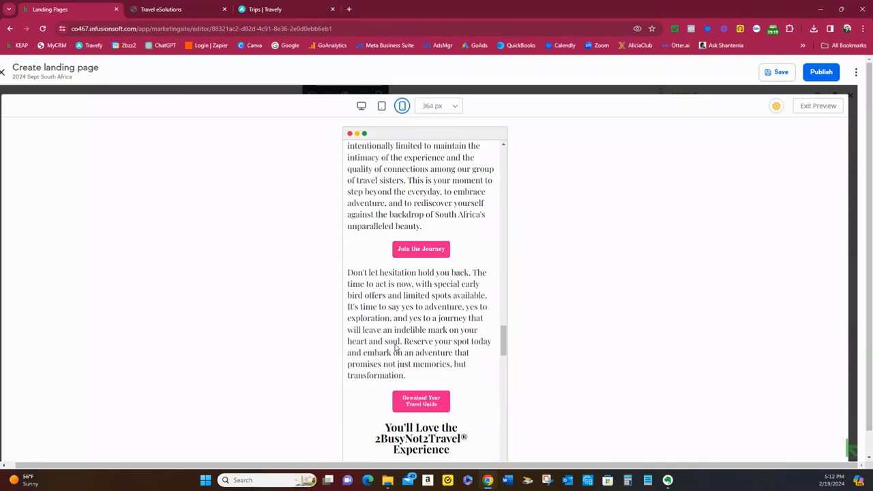
pyautogui.scroll(-2, 395, 348)
pyautogui.scroll(-10, 395, 348)
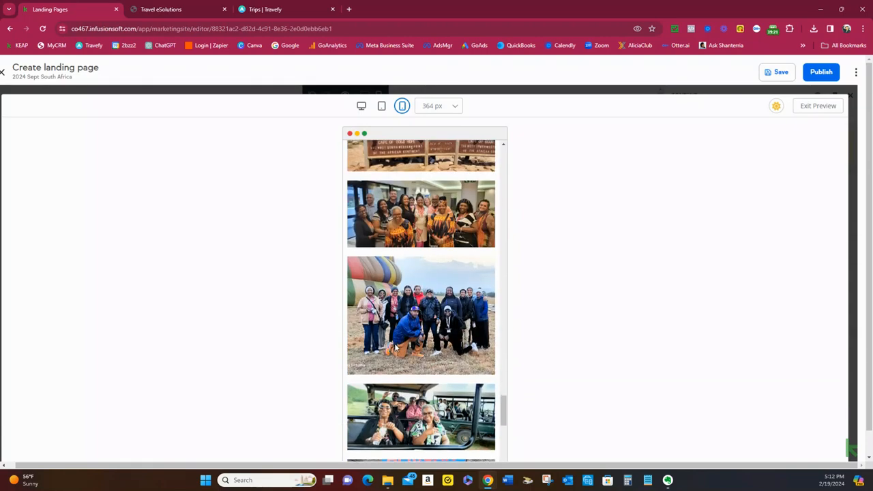
# Close the mobile preview, save the landing page and return the editor to desktop view
pyautogui.scroll(15, 395, 348)
pyautogui.scroll(8, 395, 348)
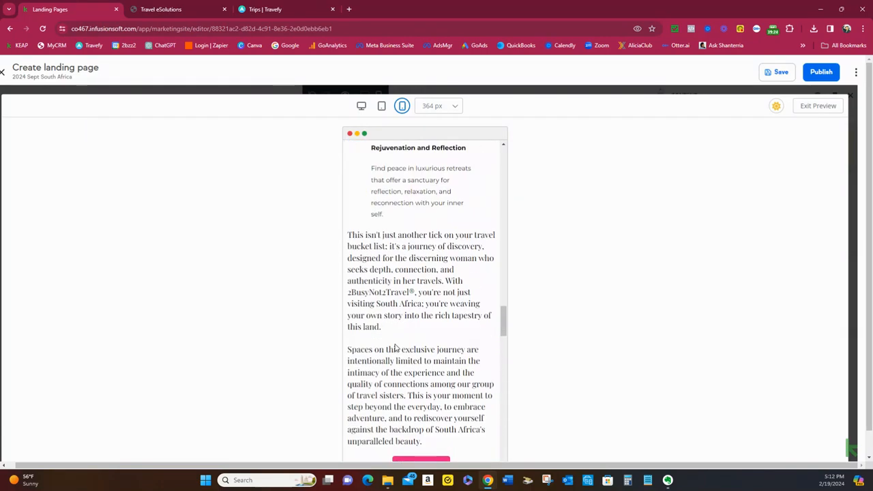
pyautogui.click(800, 107)
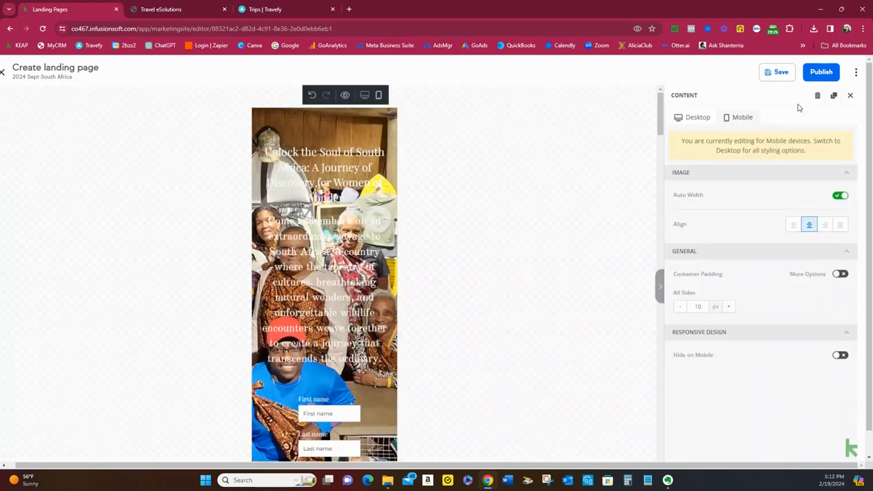
pyautogui.click(781, 72)
pyautogui.click(364, 95)
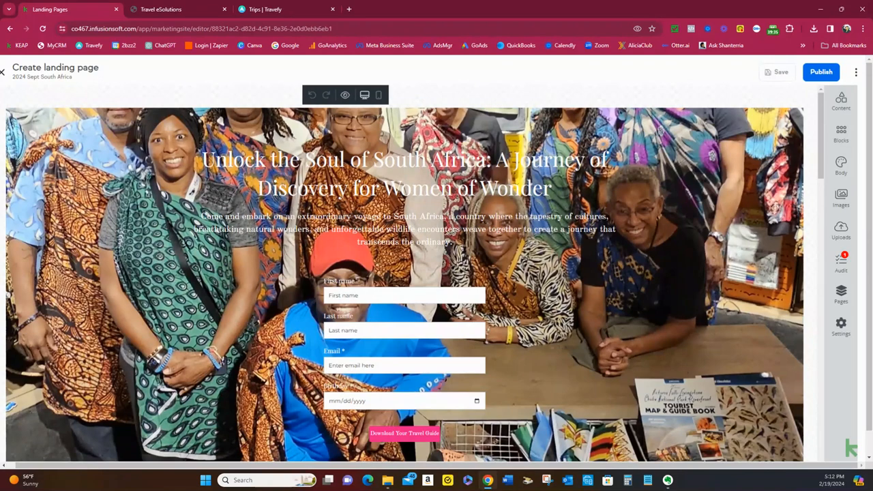
# Check the landing page's audit issues, publish the page on Keap and return to the landing page list
pyautogui.click(839, 263)
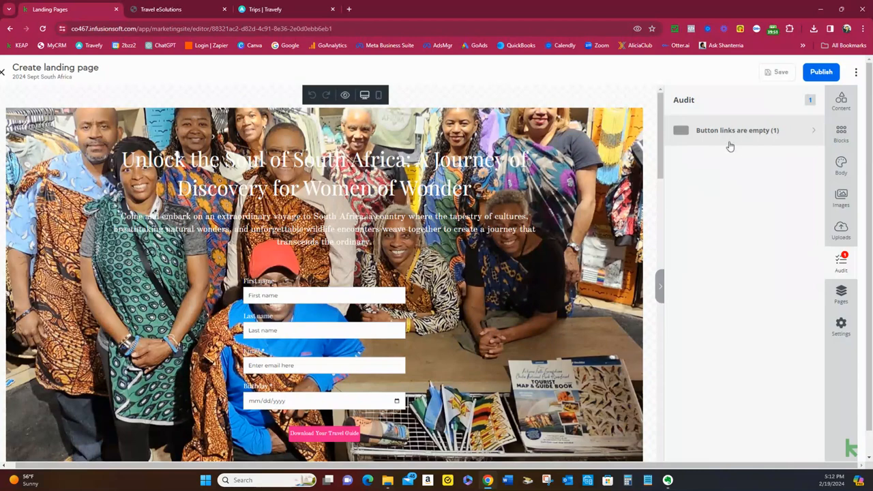
pyautogui.click(821, 76)
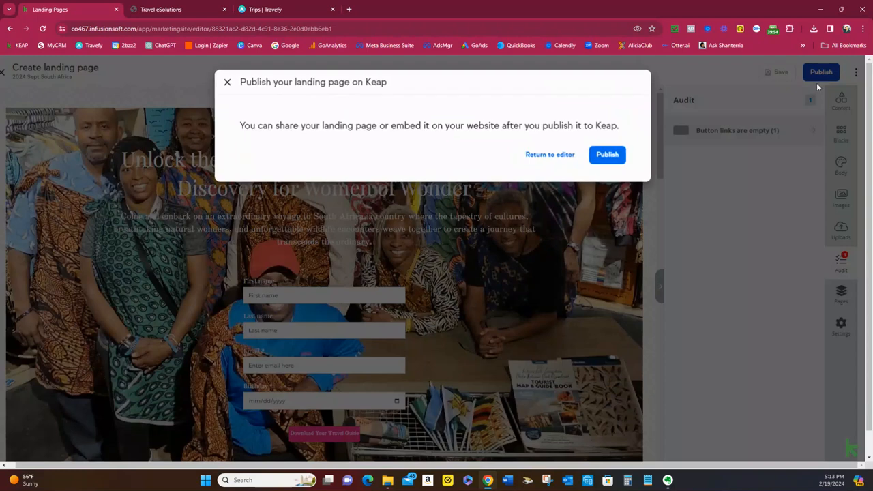
pyautogui.click(608, 155)
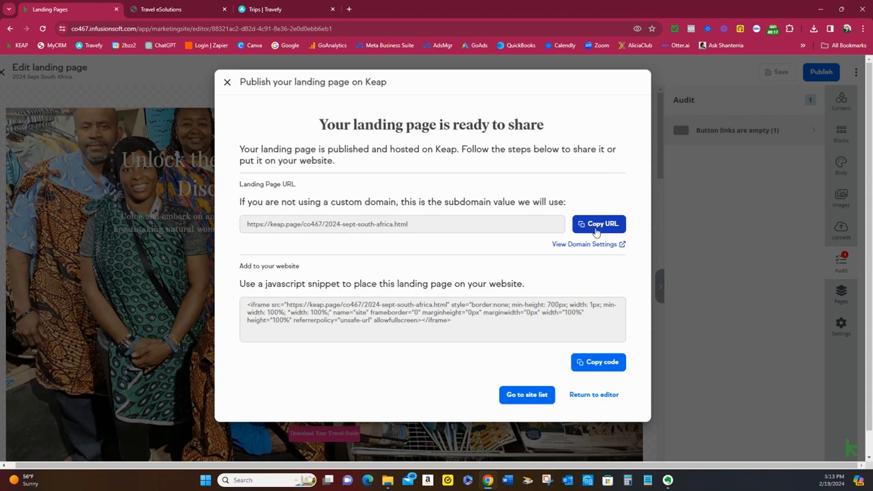
pyautogui.click(529, 394)
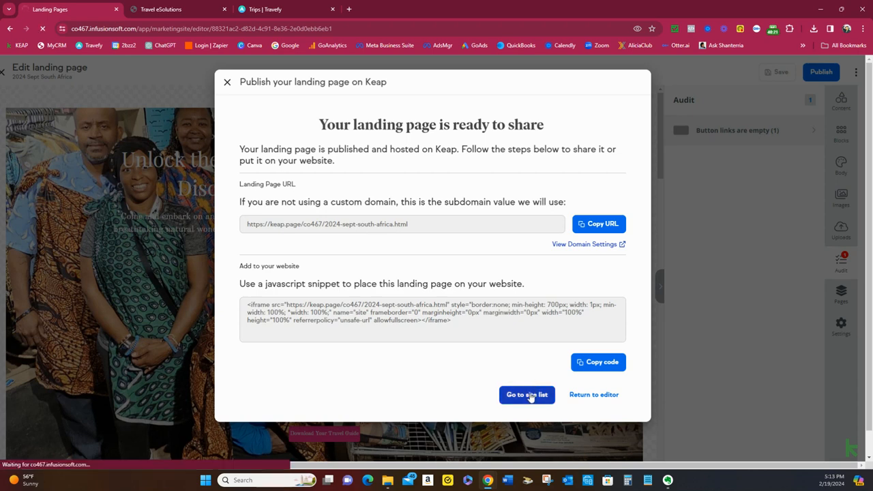
pyautogui.click(529, 398)
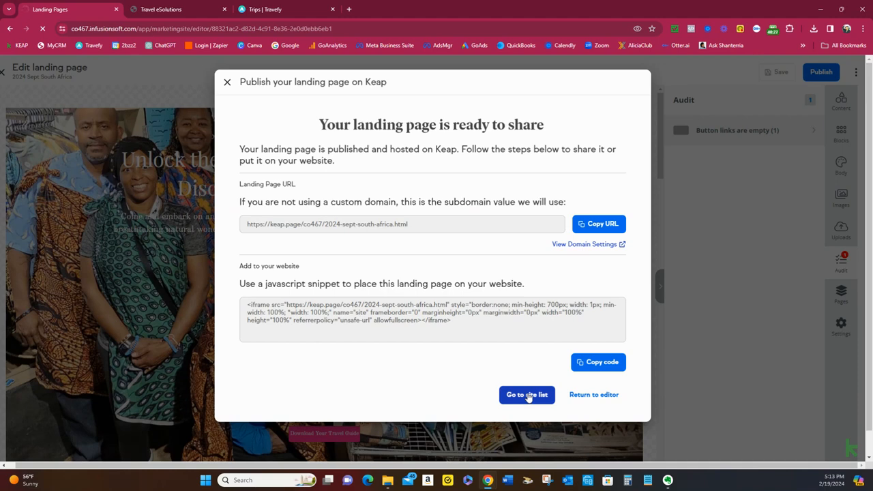
pyautogui.click(530, 397)
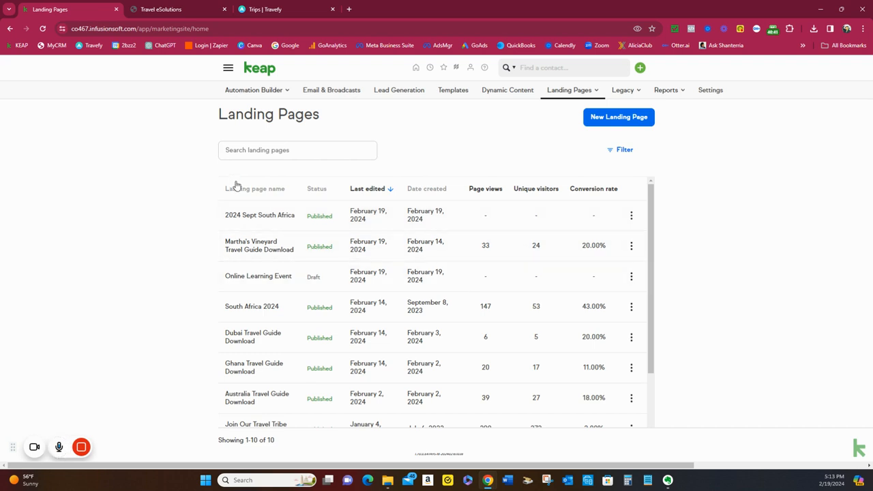
# Search the automations for "travel guide" and open the Travel Guide Download: Active automation
pyautogui.click(266, 96)
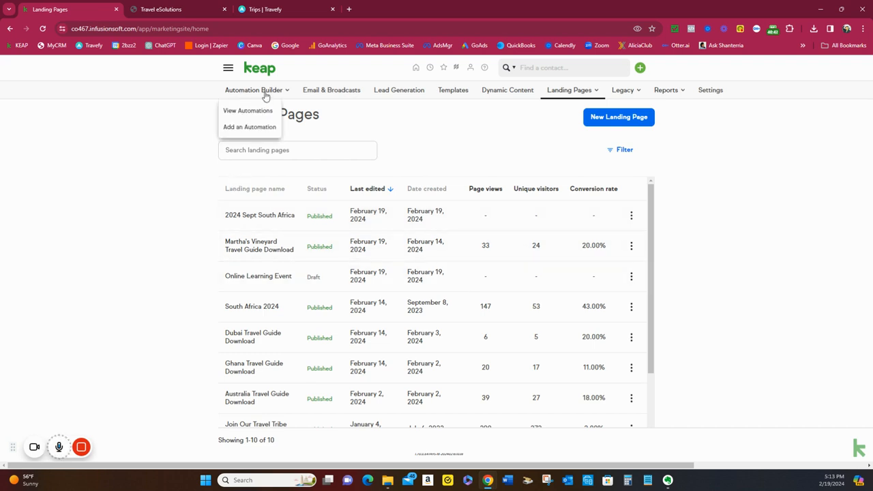
pyautogui.click(255, 111)
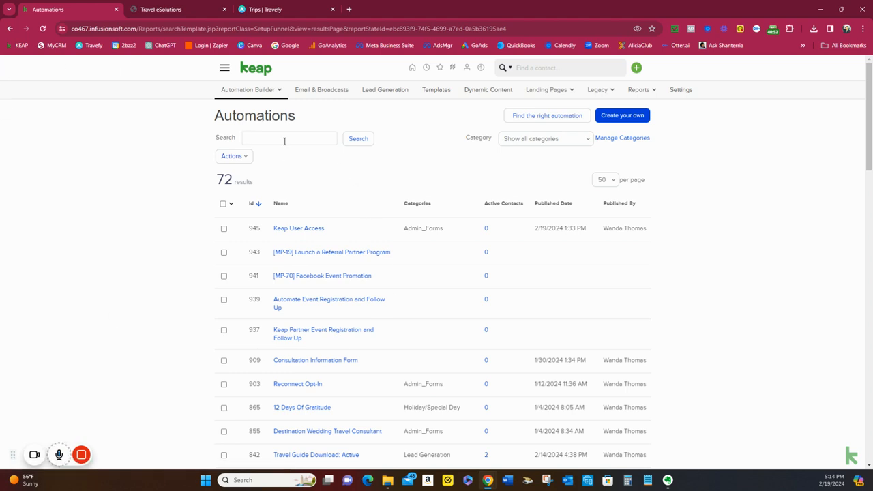
pyautogui.write('travel guide')
pyautogui.press('Return')
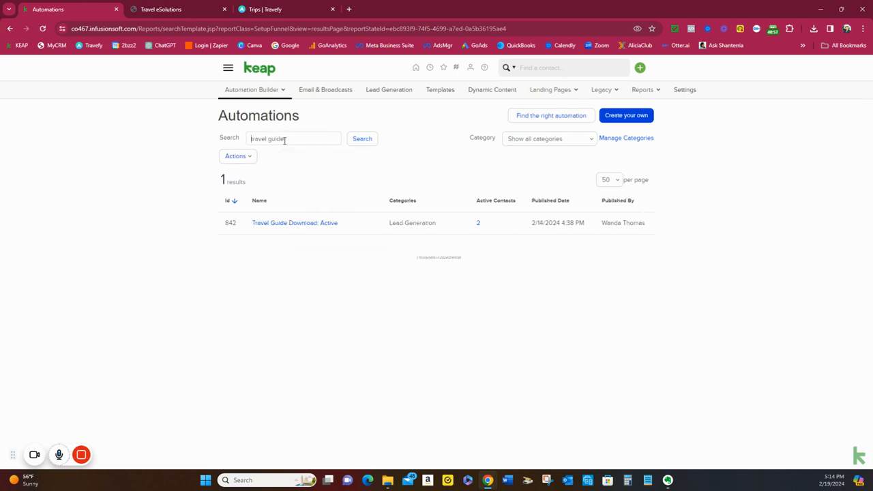
pyautogui.click(282, 228)
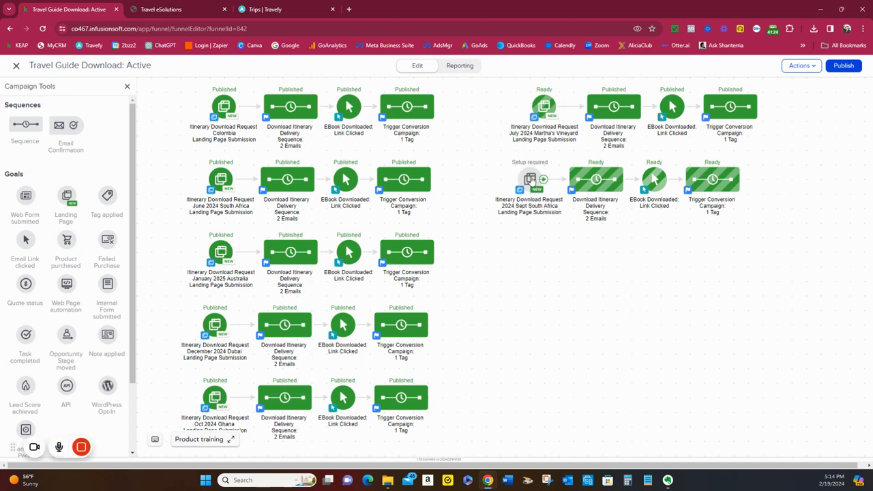
# Set the landing page of the Itinerary Download Request 2024 Sept South Africa goal to 2024 Sept South Africa
pyautogui.doubleClick(530, 179)
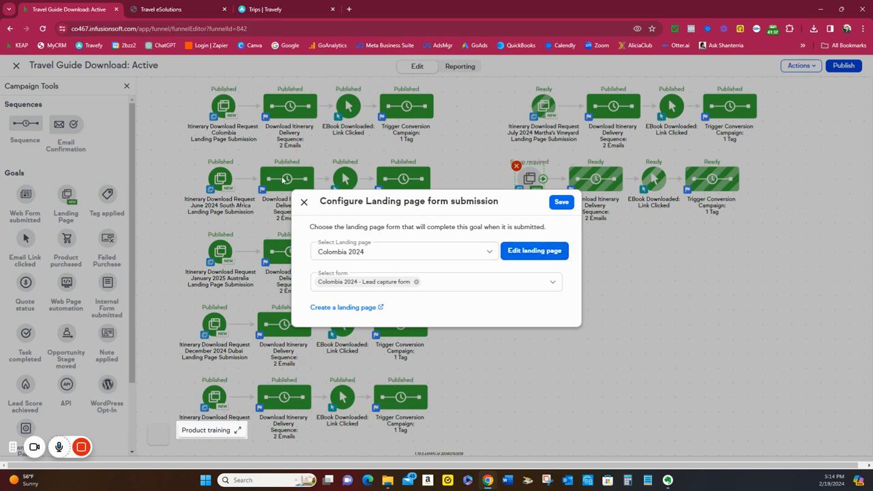
pyautogui.click(305, 202)
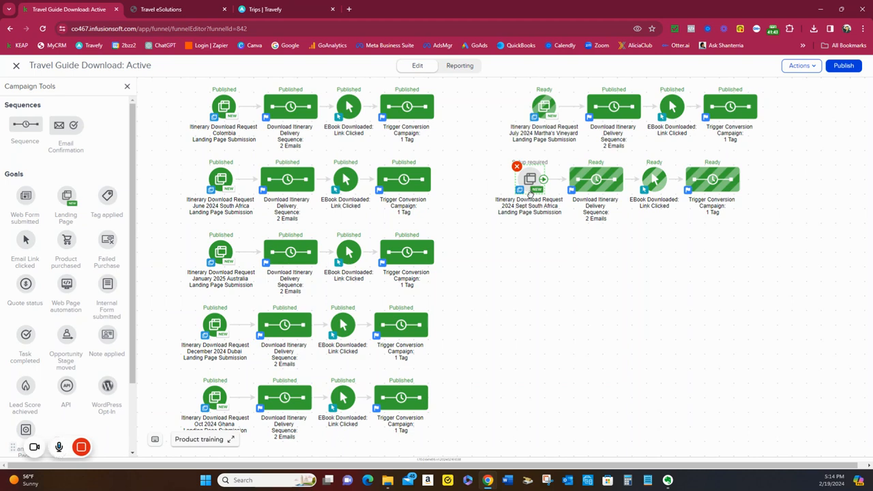
pyautogui.rightClick(531, 181)
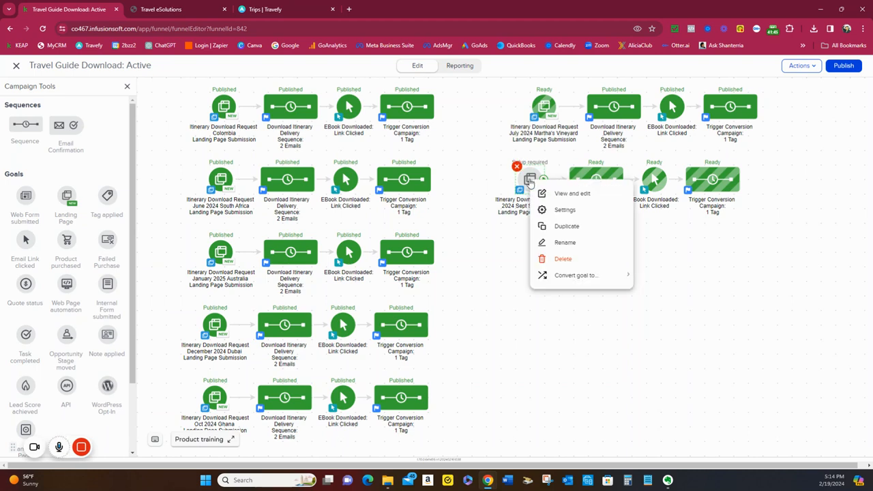
pyautogui.click(562, 192)
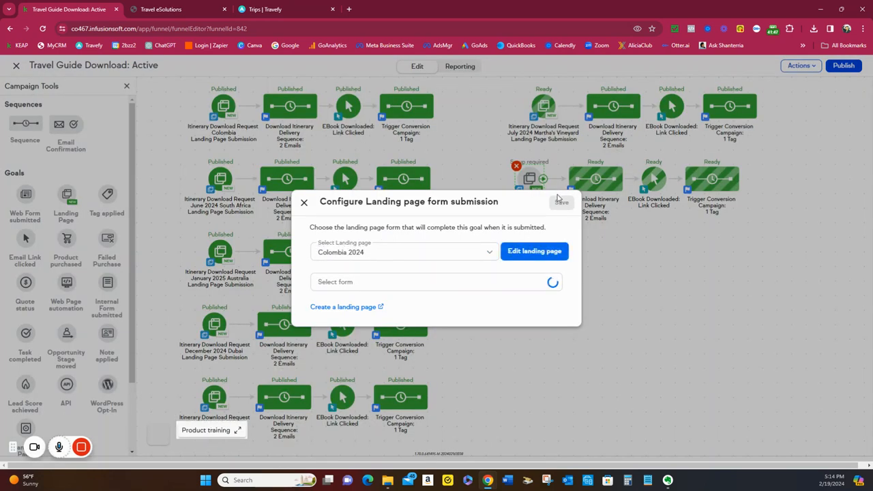
pyautogui.click(488, 251)
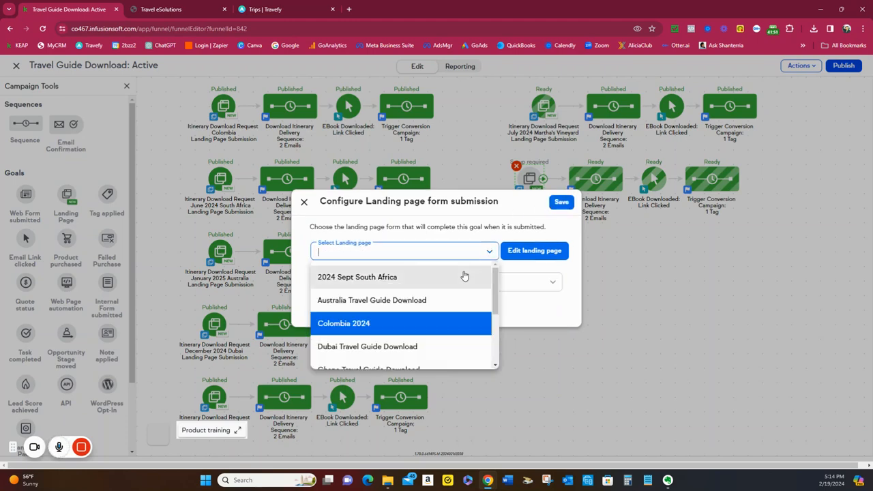
pyautogui.scroll(-5, 455, 293)
pyautogui.scroll(5, 450, 307)
pyautogui.click(405, 279)
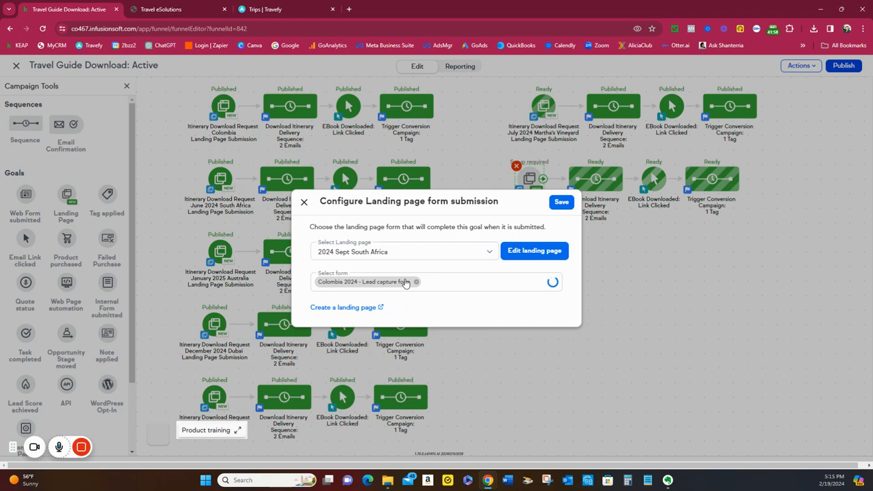
# Select the form 2024 Sept South Africa - Lead Capture Form 2 for the goal and save its configuration
pyautogui.click(493, 283)
pyautogui.click(441, 310)
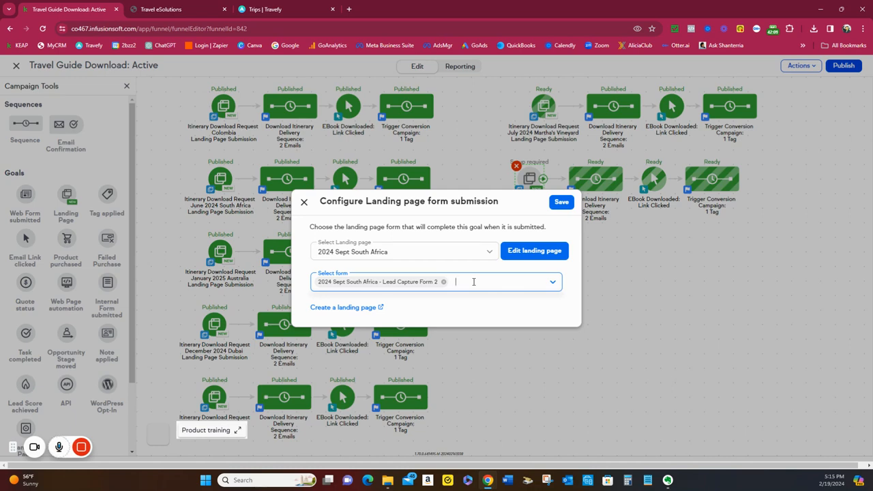
pyautogui.click(562, 204)
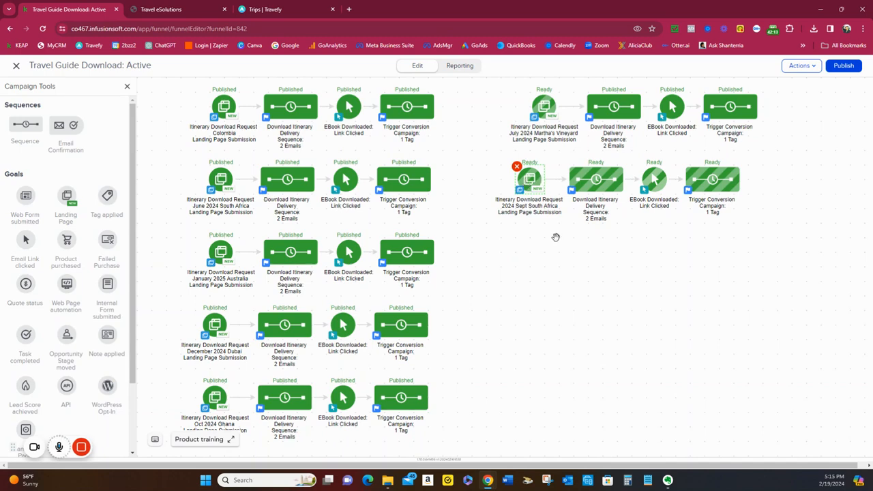